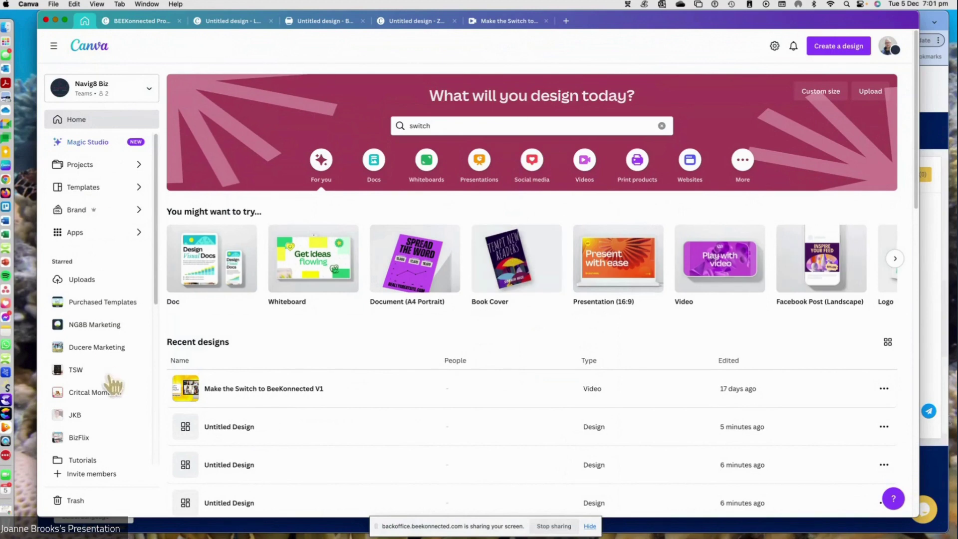
# - Search projects for 'bee' and open the BeeKonnected folder's BK Marketing subfolder
pyautogui.scroll(-2, 110, 379)
pyautogui.scroll(2, 110, 379)
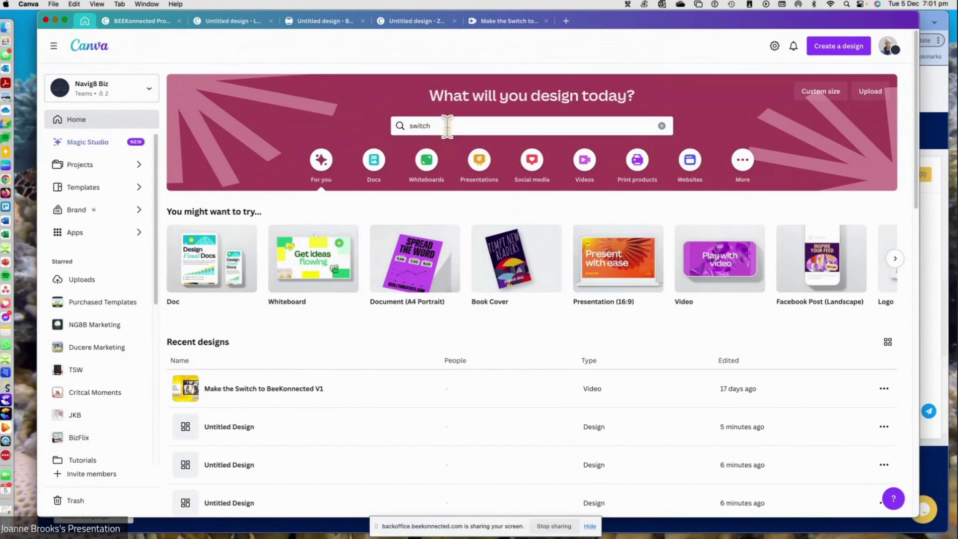
pyautogui.moveTo(442, 125); pyautogui.dragTo(379, 136)
pyautogui.write('bee')
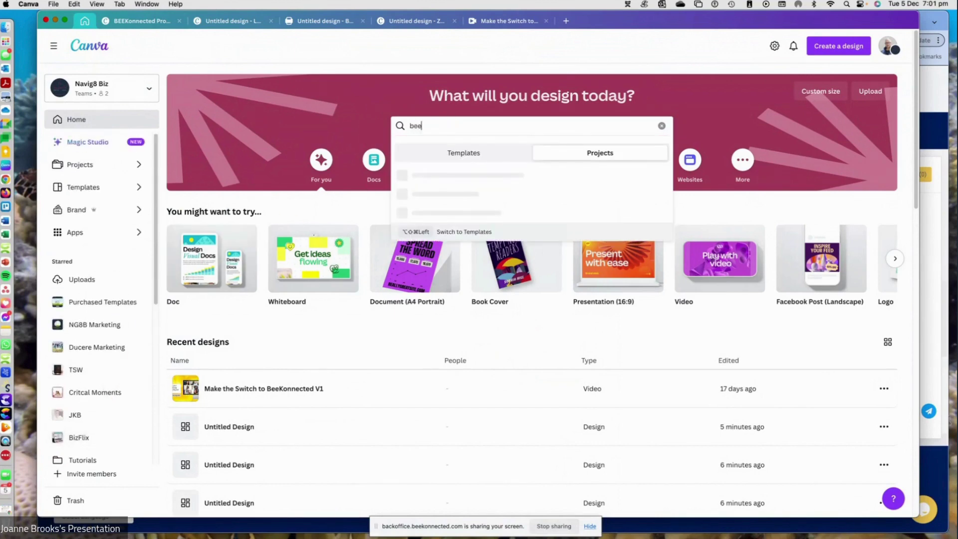
pyautogui.press('Return')
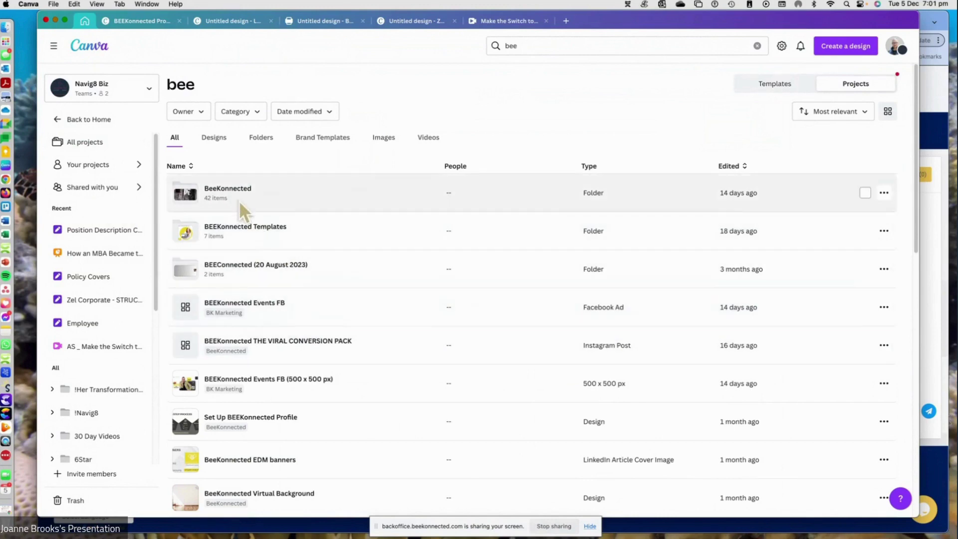
pyautogui.click(238, 192)
pyautogui.click(411, 174)
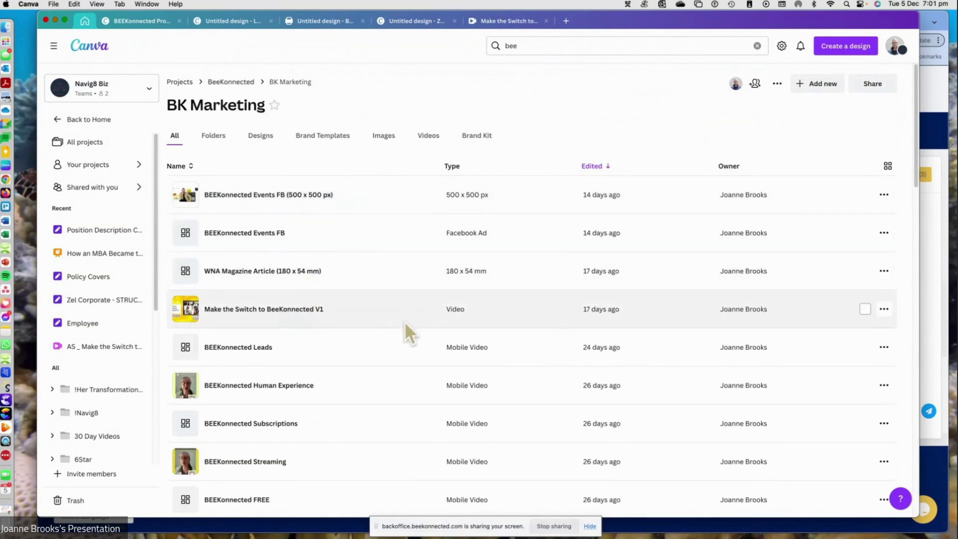
# - Browse the subfolder, preview the pop art shopaholic image, then return to the Canva Home page
pyautogui.scroll(-5, 400, 323)
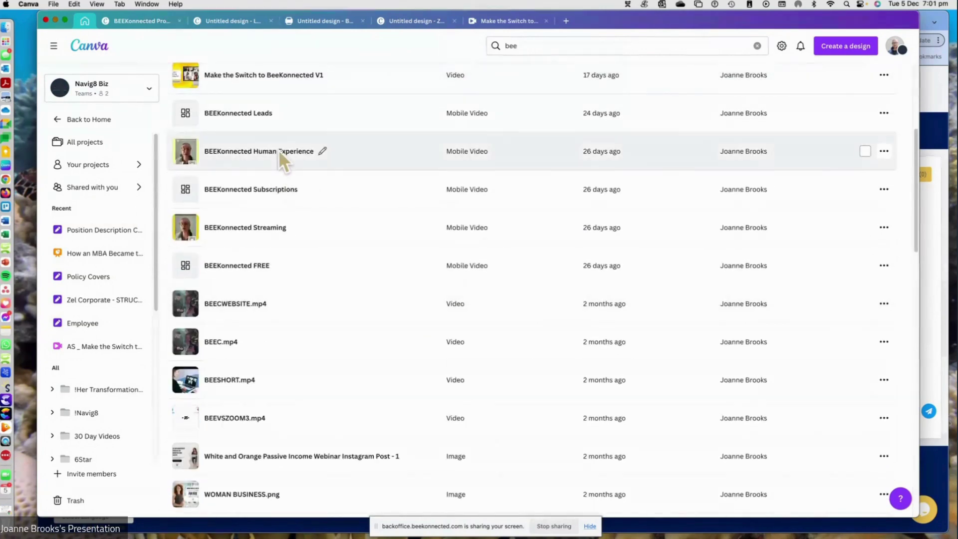
pyautogui.scroll(-3, 414, 320)
pyautogui.scroll(8, 412, 320)
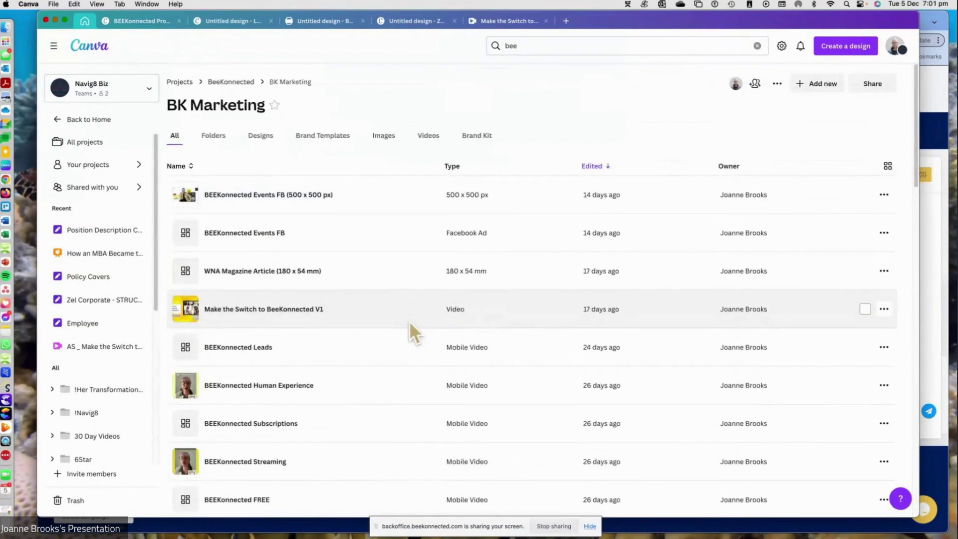
pyautogui.scroll(-10, 409, 321)
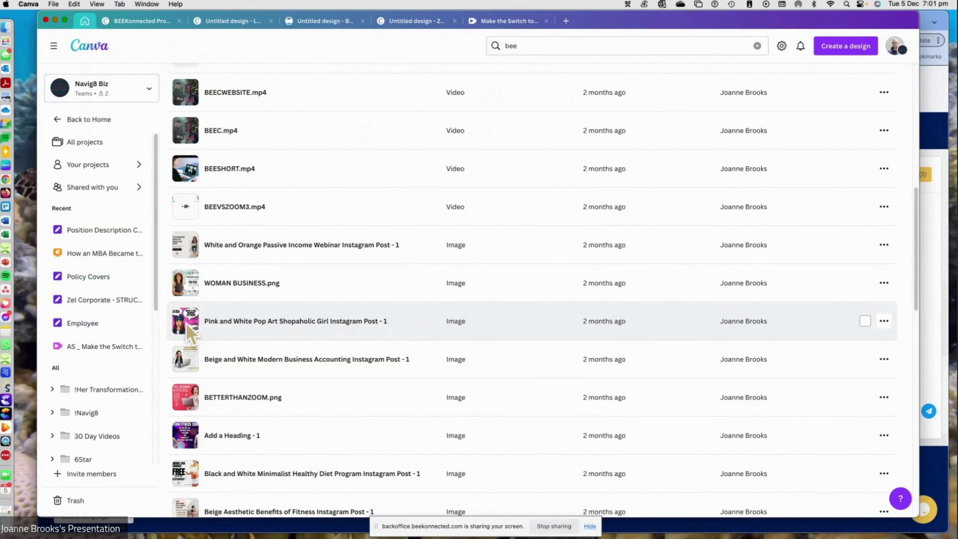
pyautogui.click(250, 324)
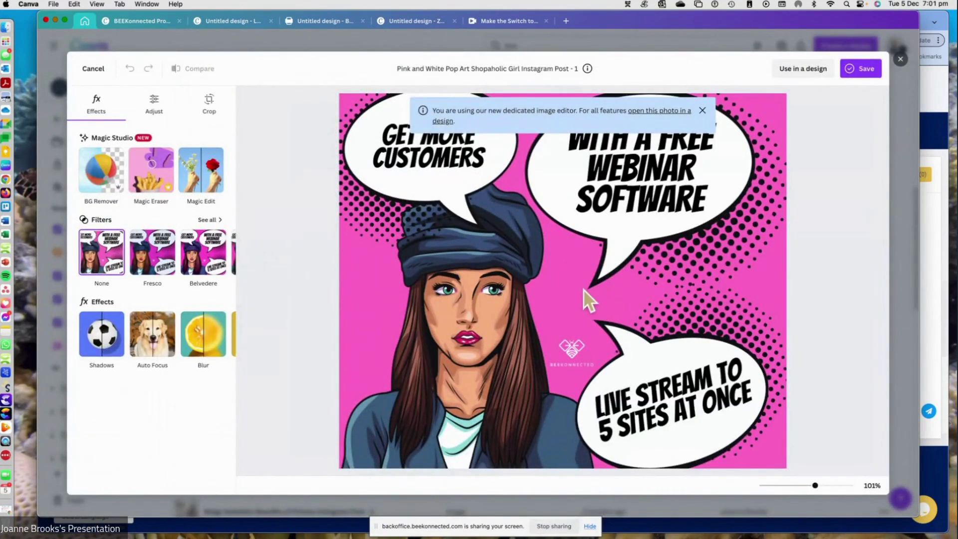
pyautogui.click(867, 72)
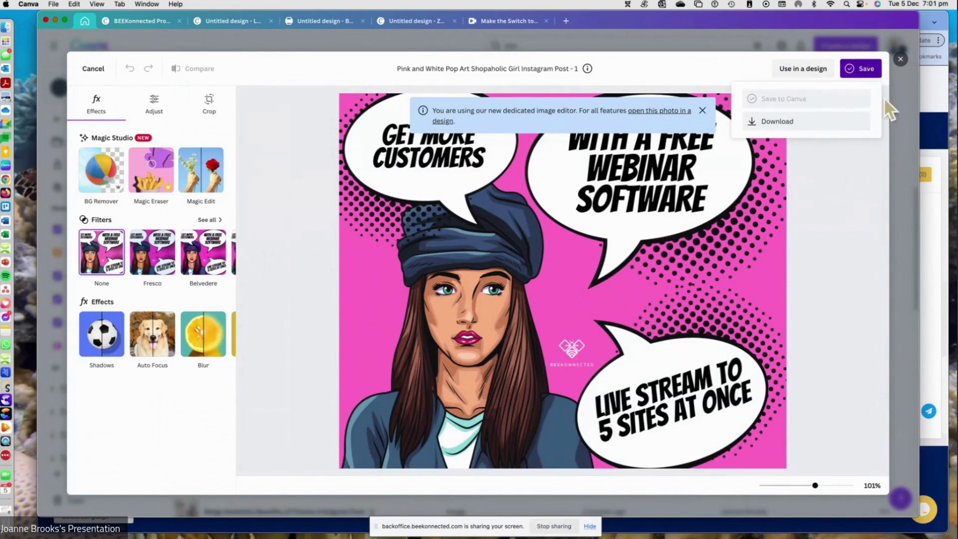
pyautogui.click(900, 59)
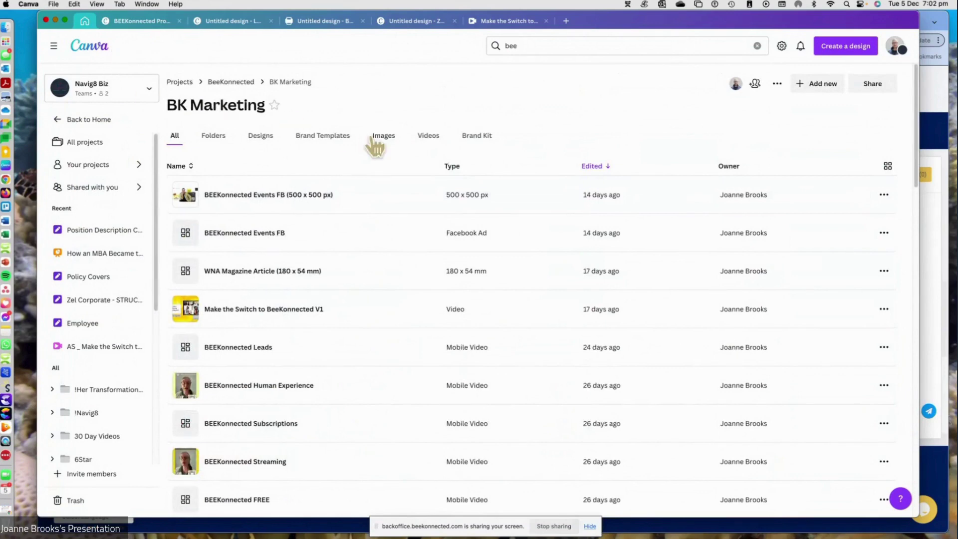
pyautogui.click(73, 122)
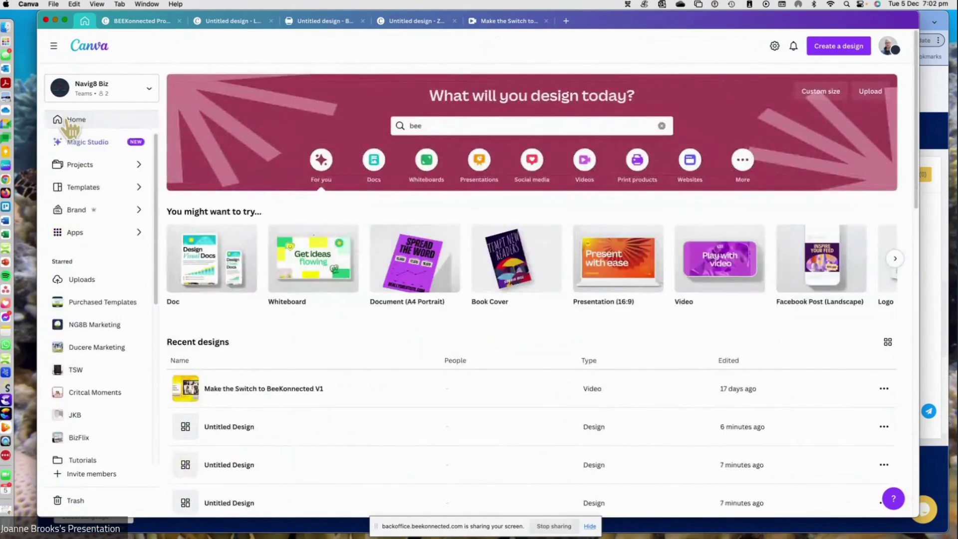
# - In the BeeKonnected brand kit, delete the logos top-bee.png, BeeKonnected2.jpg and bee-white-and-orange.png
pyautogui.click(76, 210)
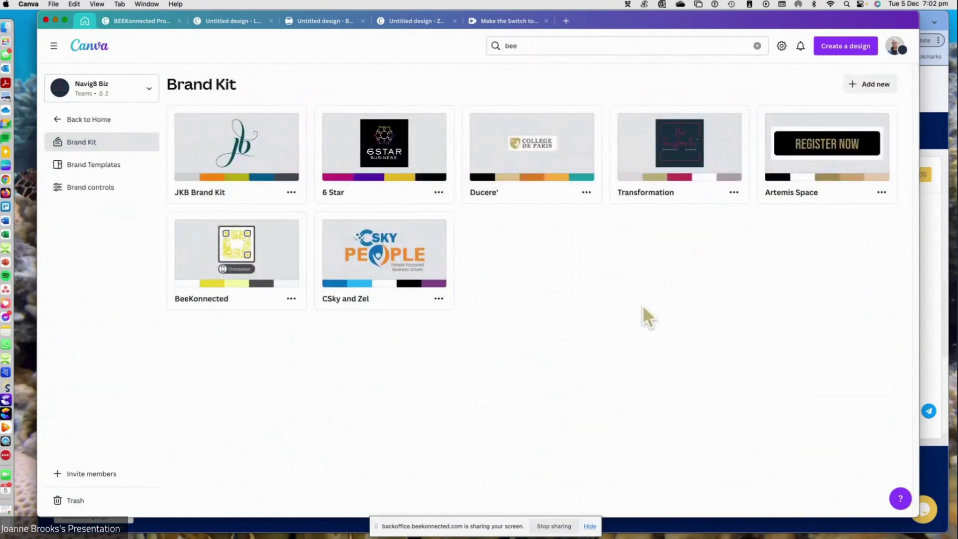
pyautogui.click(234, 247)
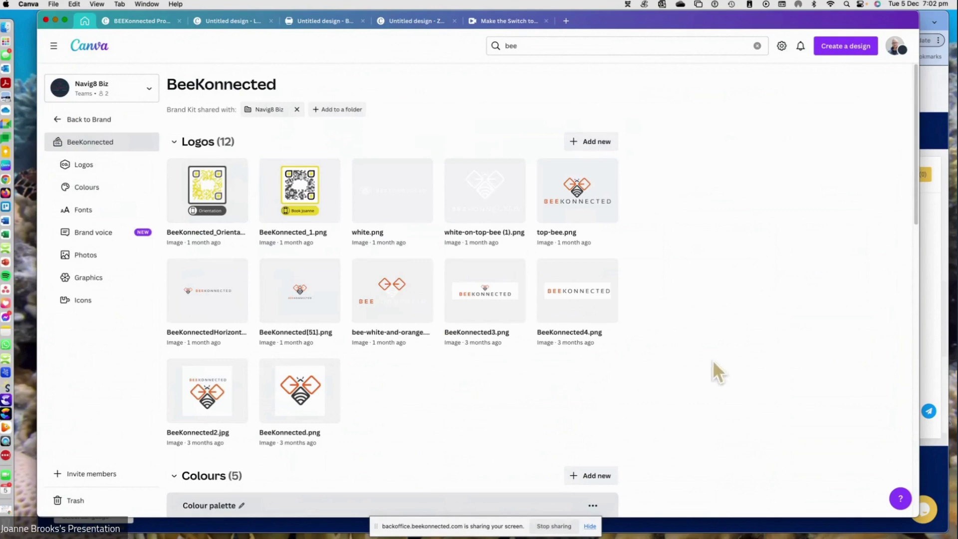
pyautogui.click(607, 169)
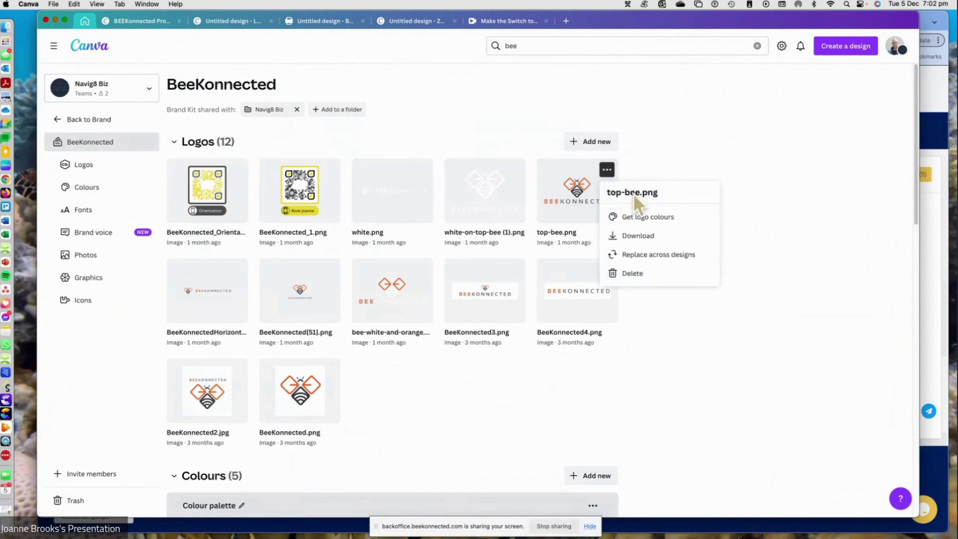
pyautogui.click(639, 273)
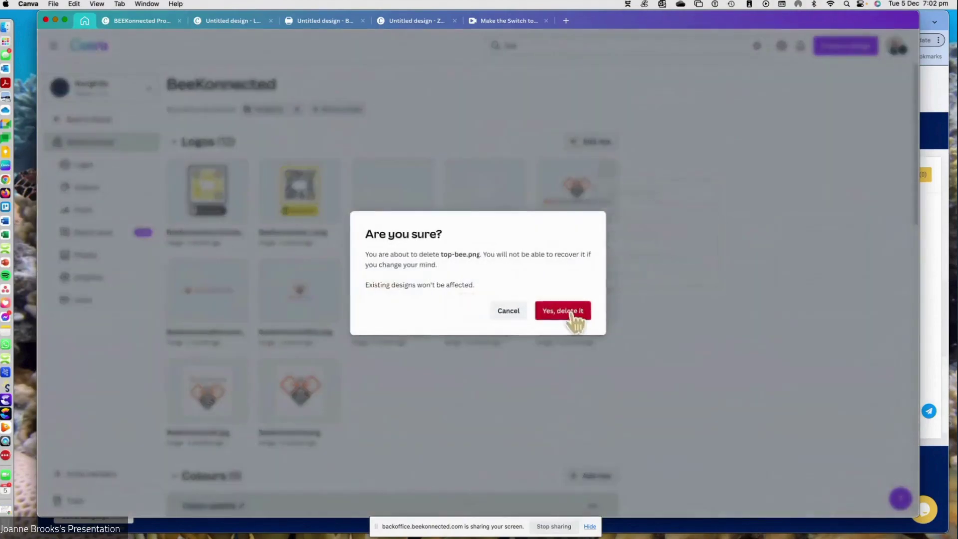
pyautogui.click(566, 311)
pyautogui.click(607, 269)
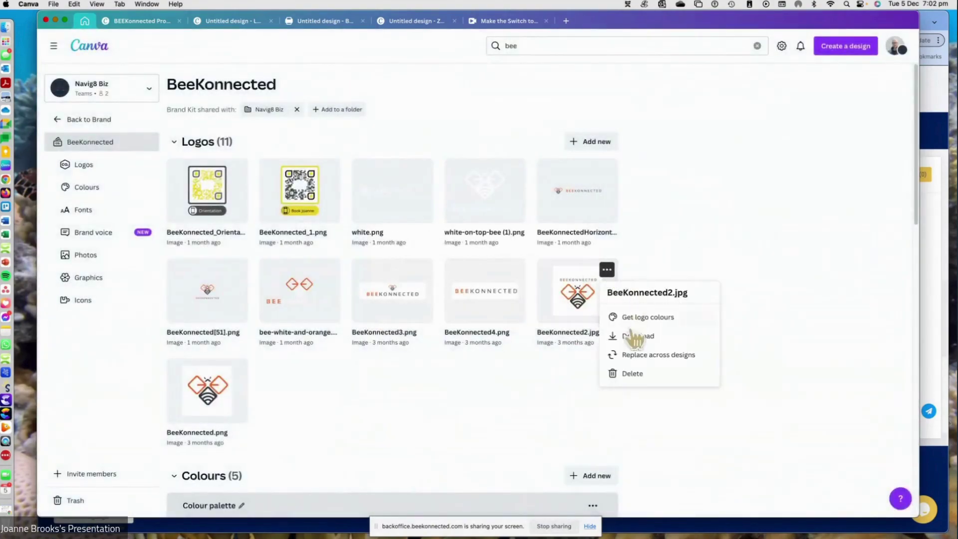
pyautogui.click(631, 374)
pyautogui.click(566, 312)
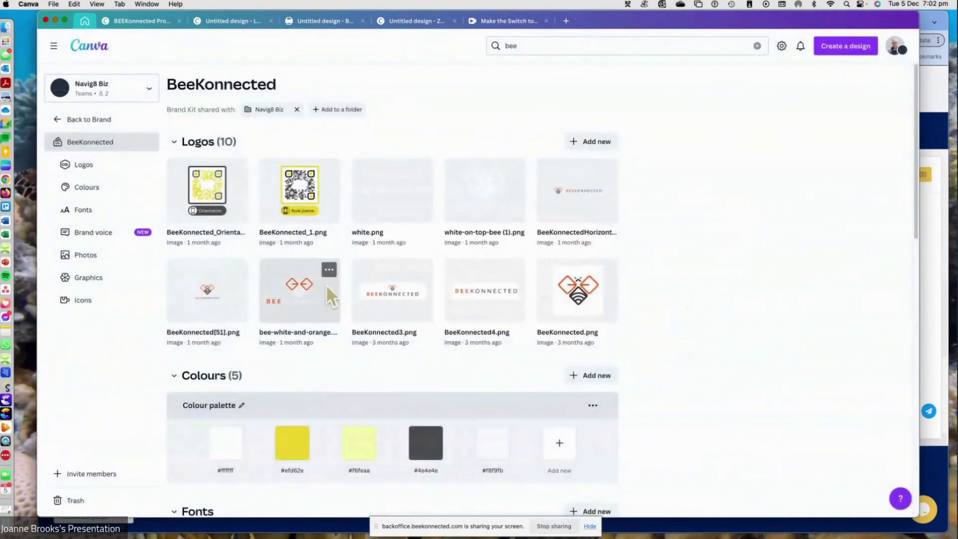
pyautogui.click(329, 269)
pyautogui.click(385, 381)
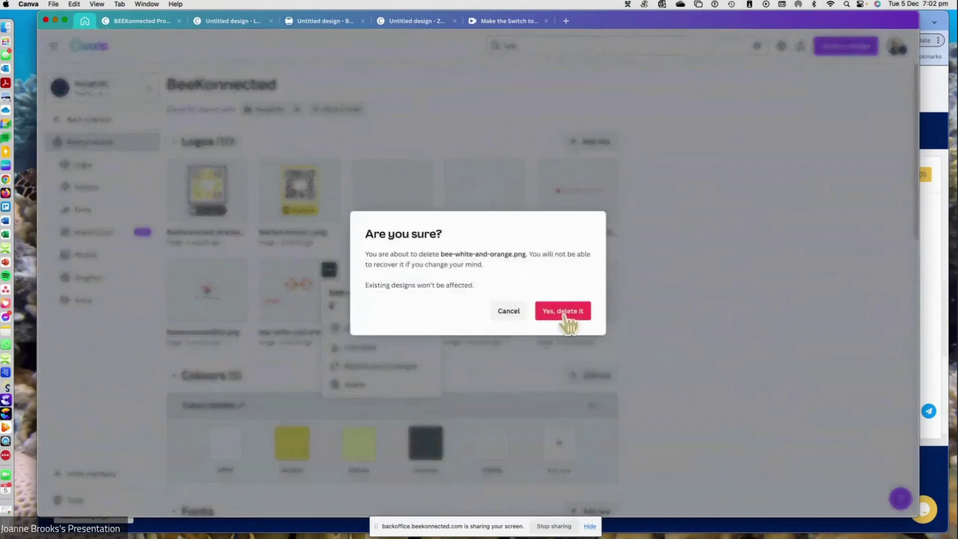
pyautogui.click(566, 314)
# - Delete the logos BeeKonnected[51].png, BeeKonnected.png, BeeKonnected4.png and BeeKonnected3.png
pyautogui.click(237, 270)
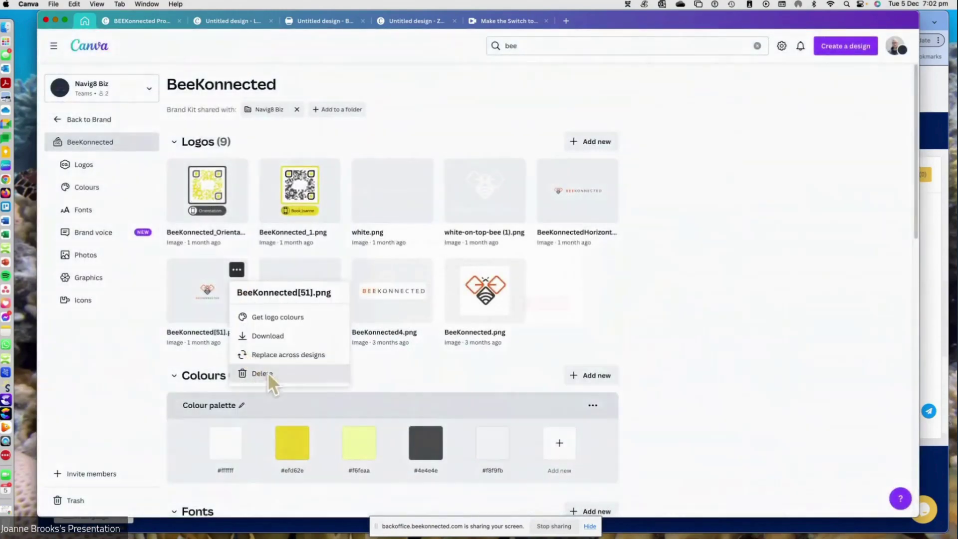
pyautogui.click(267, 373)
pyautogui.click(558, 314)
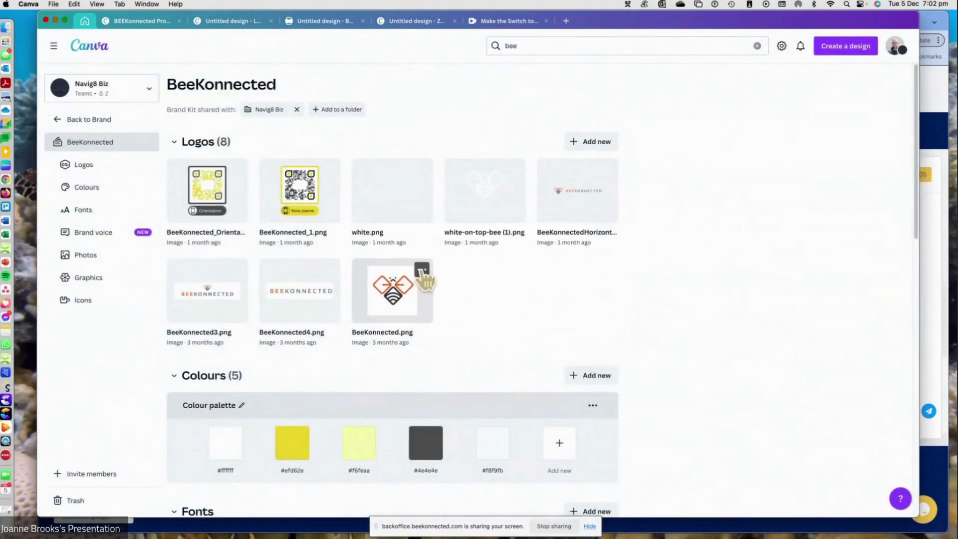
pyautogui.click(422, 269)
pyautogui.click(439, 373)
pyautogui.click(562, 310)
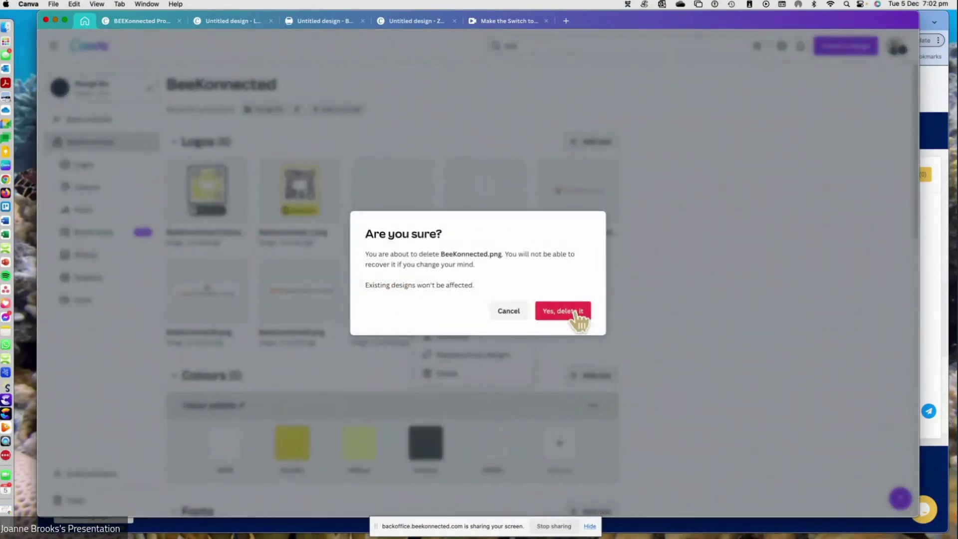
pyautogui.click(329, 269)
pyautogui.click(364, 374)
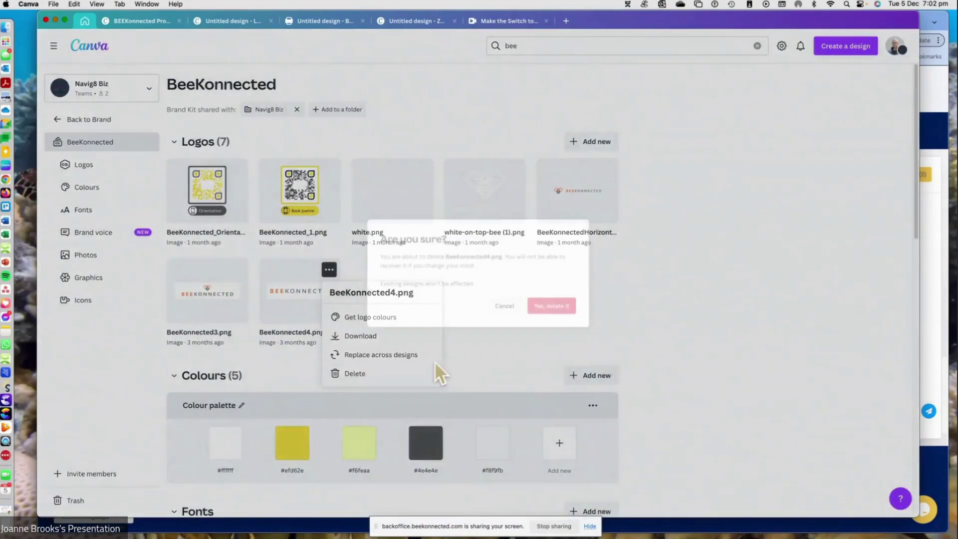
pyautogui.click(560, 311)
pyautogui.click(238, 270)
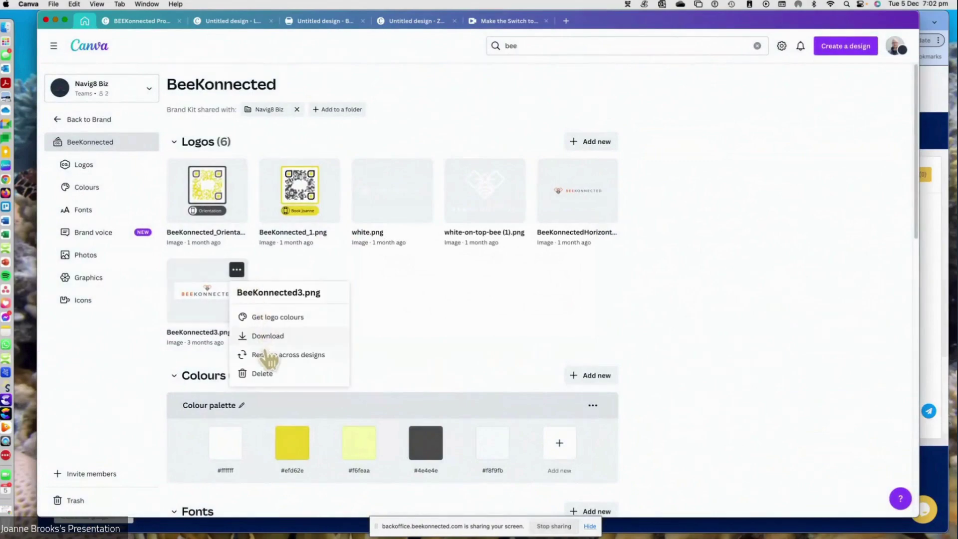
pyautogui.click(264, 373)
pyautogui.click(561, 312)
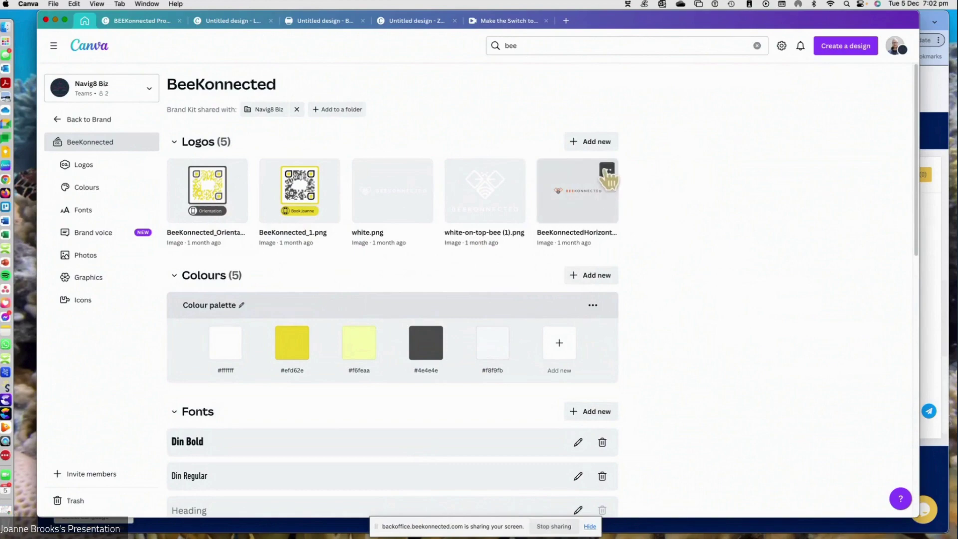
# - Delete BeeKonnectedHorizontal-high-rez.png, leaving four logos, and glance at the add-logo choices
pyautogui.click(606, 169)
pyautogui.click(624, 283)
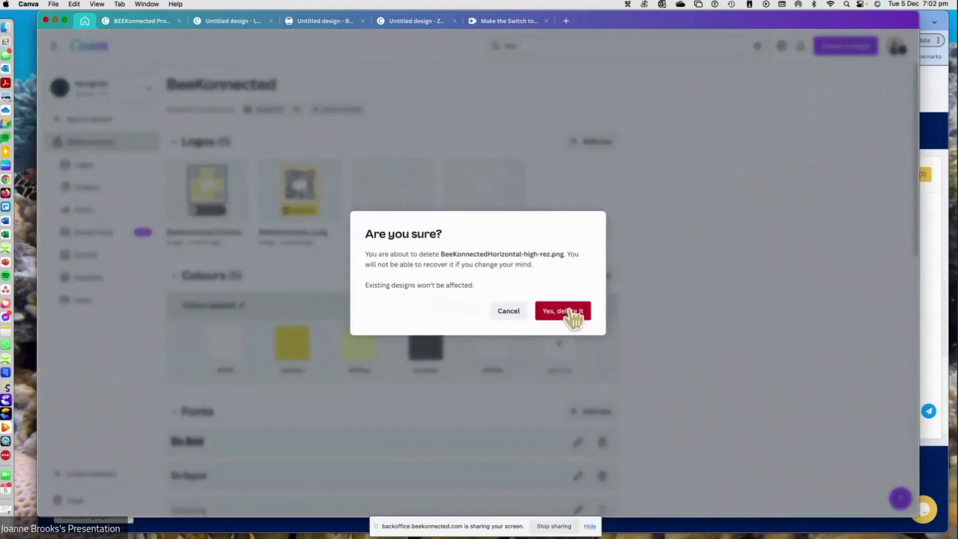
pyautogui.click(567, 313)
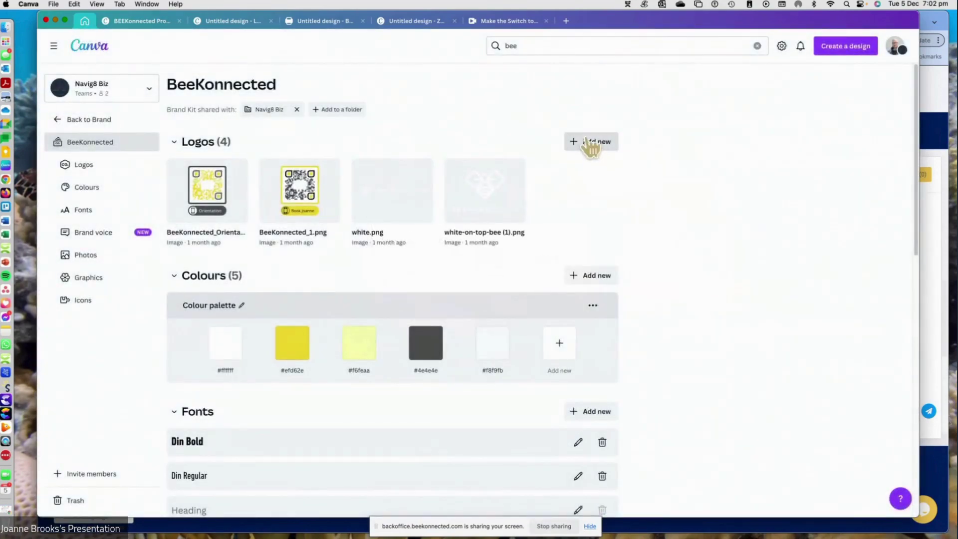
pyautogui.click(590, 142)
pyautogui.click(703, 258)
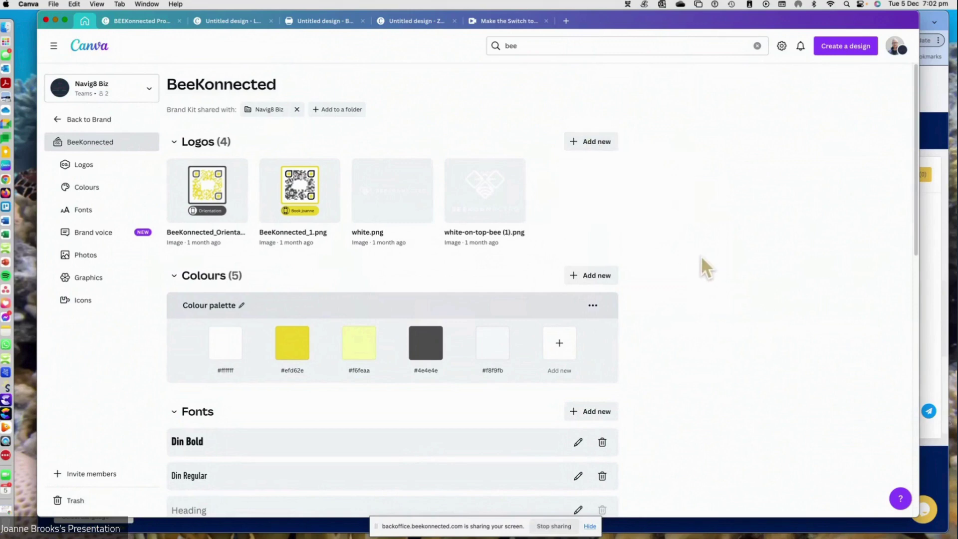
pyautogui.scroll(-3, 701, 255)
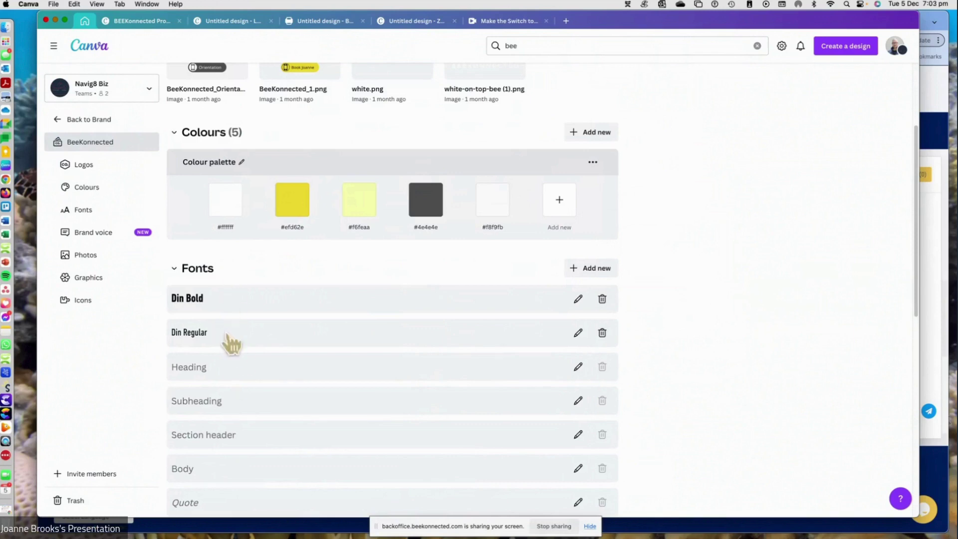
pyautogui.scroll(-3, 287, 399)
pyautogui.scroll(5, 288, 404)
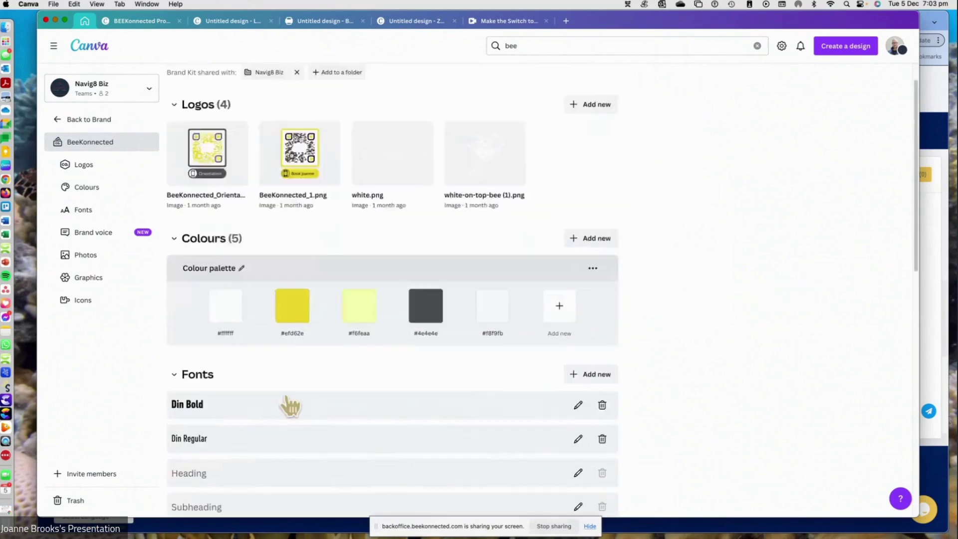
pyautogui.scroll(-2, 225, 420)
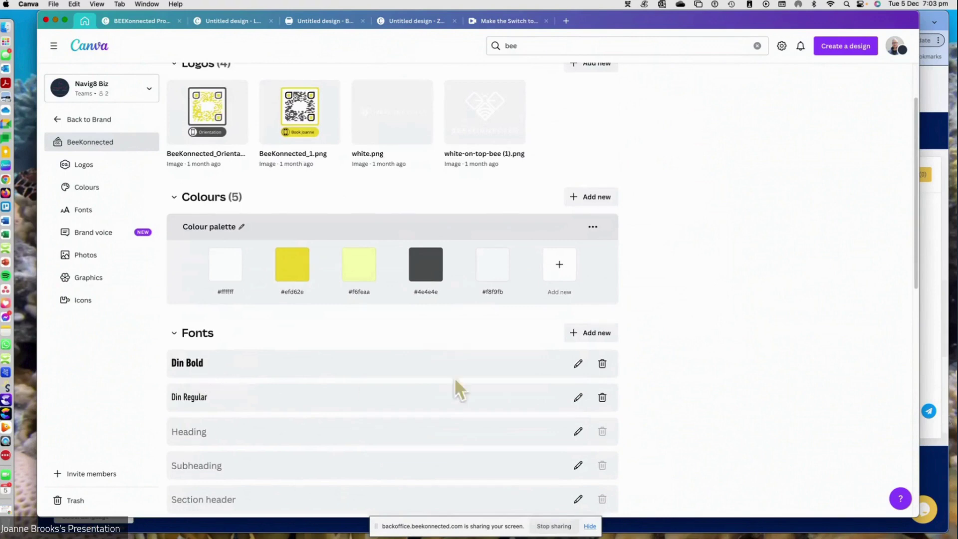
pyautogui.scroll(3, 733, 415)
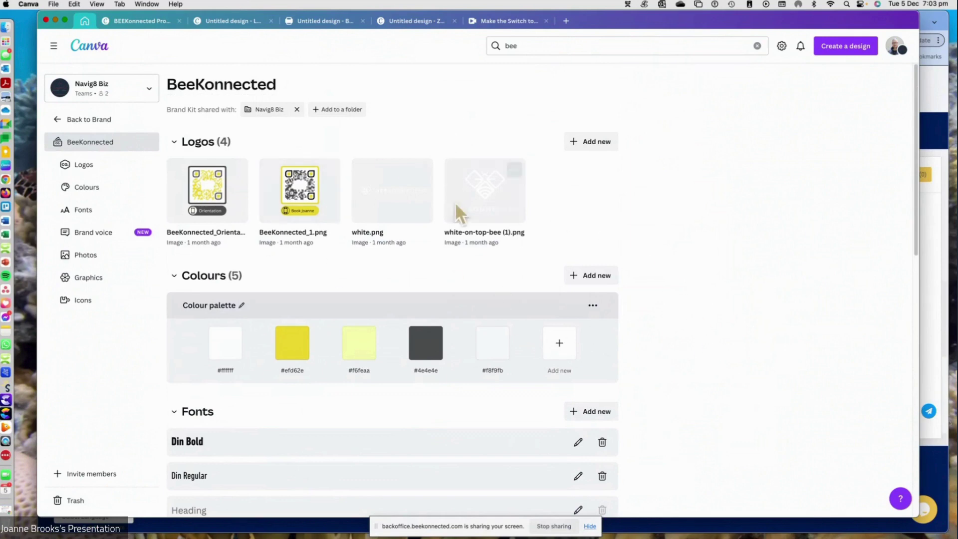
# - Open page 1 of the BEEKonnected Profile Images design and zoom out to 79%
pyautogui.click(141, 22)
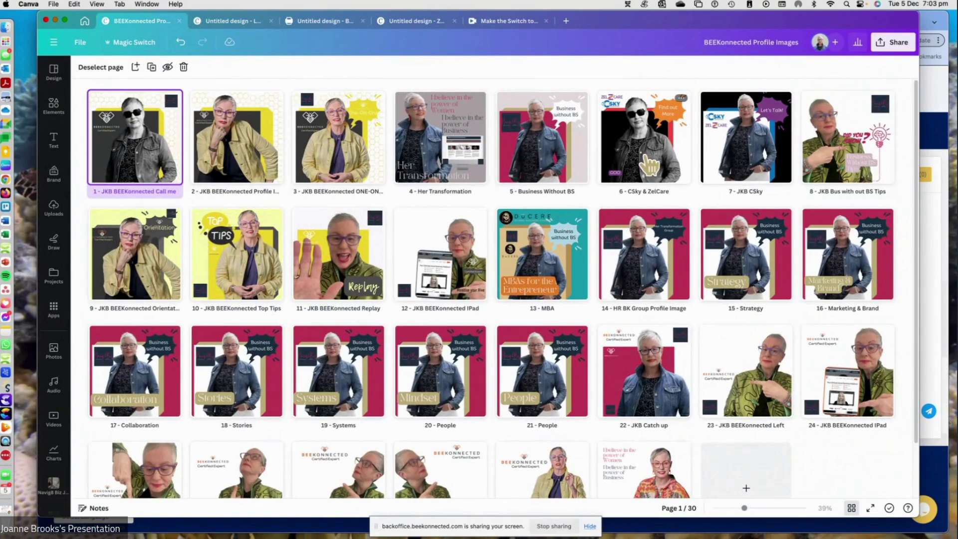
pyautogui.doubleClick(133, 152)
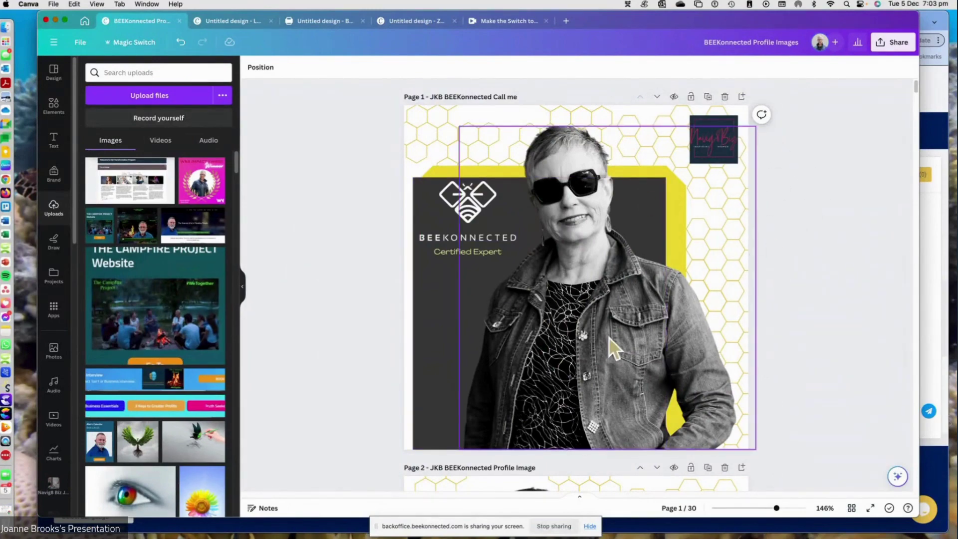
pyautogui.scroll(-10, 611, 346)
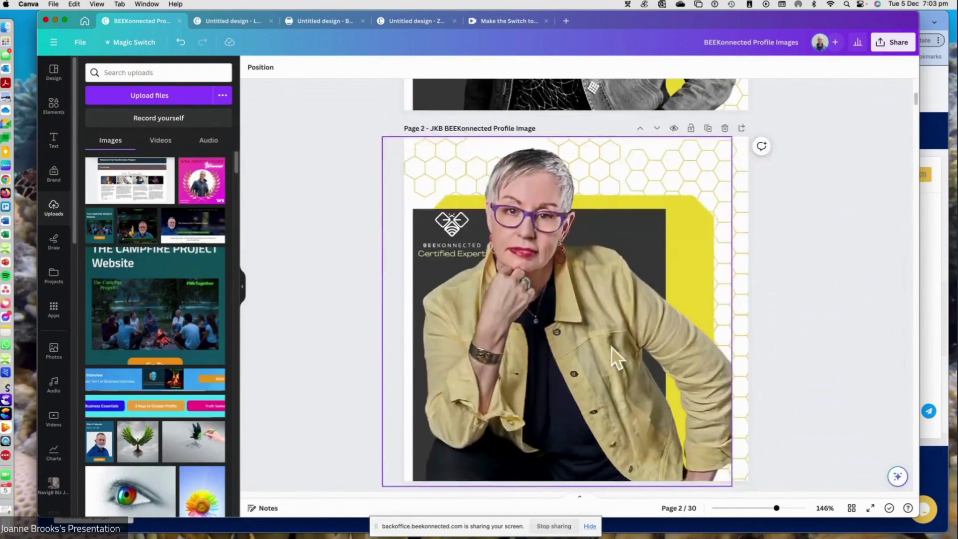
pyautogui.moveTo(776, 508); pyautogui.dragTo(761, 508)
# - Scroll through the 30 profile pages, including Strategy and Marketing & Brand
pyautogui.scroll(-10, 617, 259)
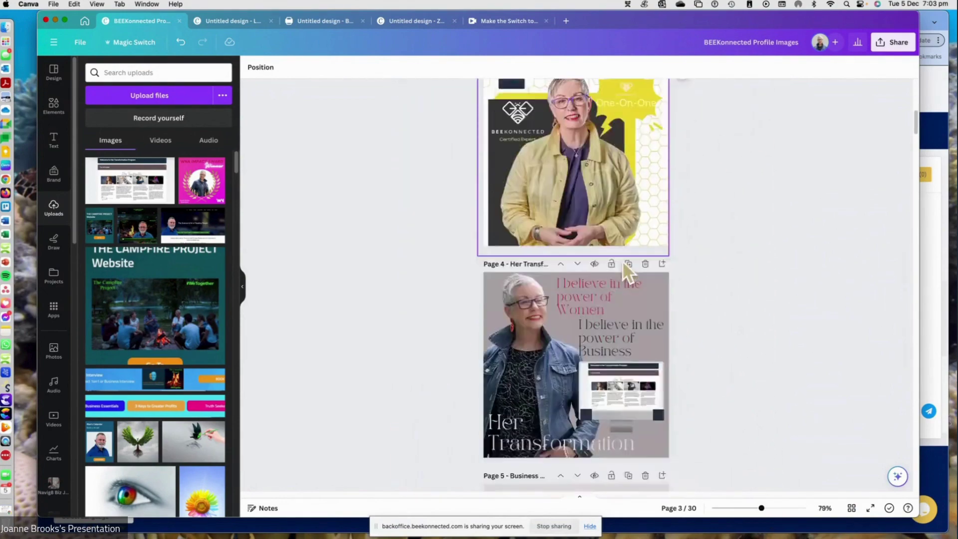
pyautogui.scroll(3, 569, 259)
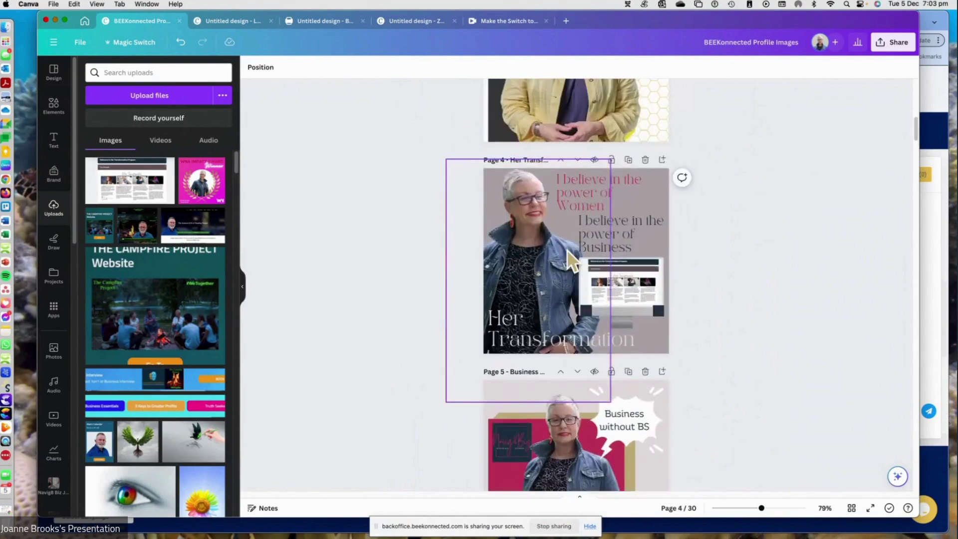
pyautogui.scroll(-9, 697, 268)
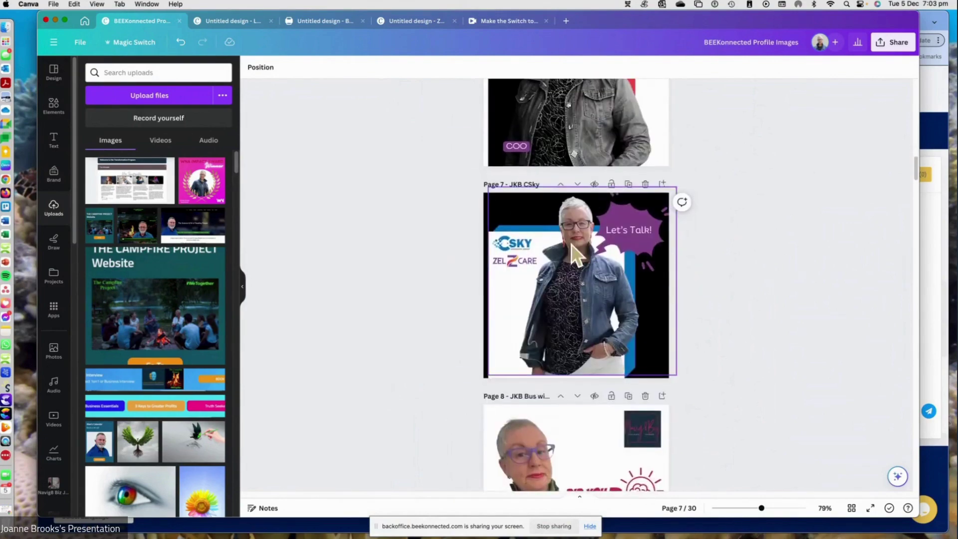
pyautogui.scroll(-5, 749, 274)
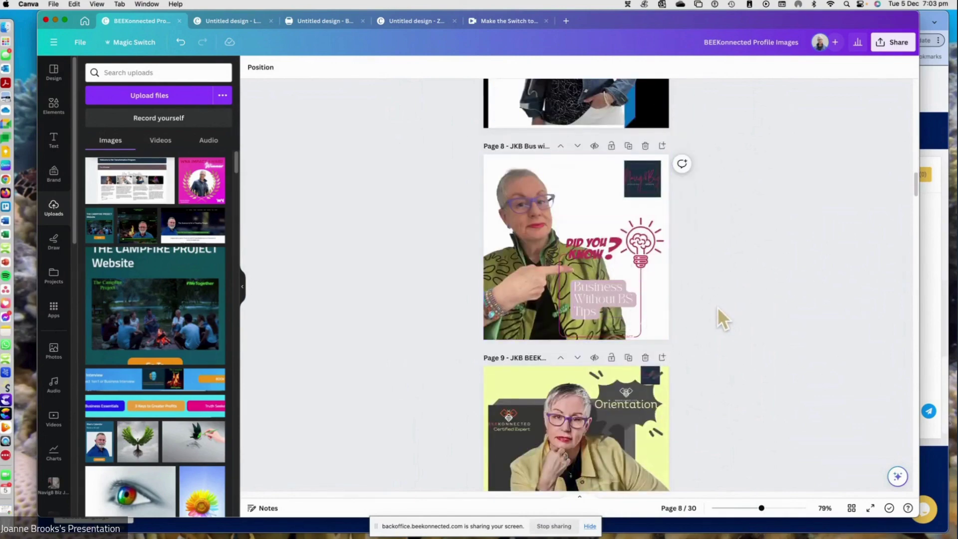
pyautogui.scroll(-9, 717, 310)
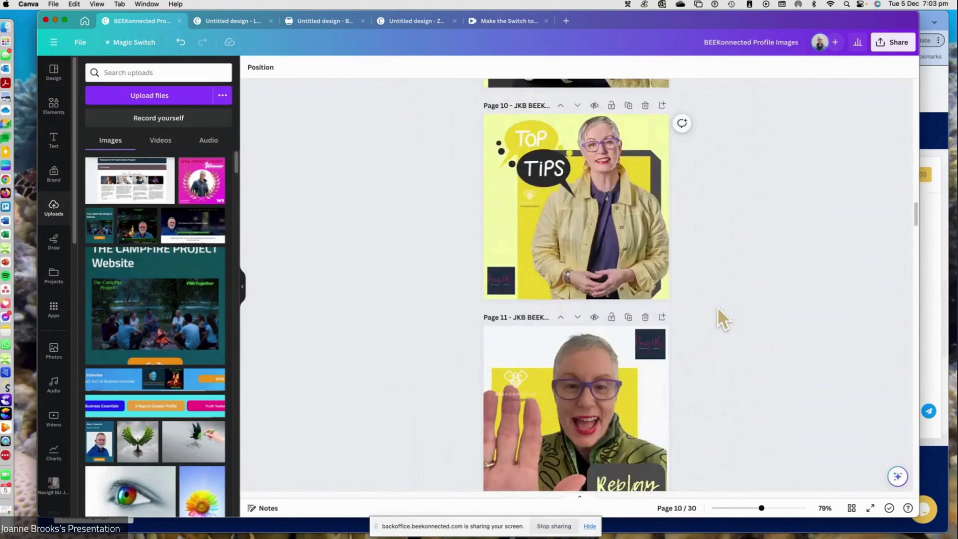
pyautogui.scroll(-10, 717, 307)
pyautogui.scroll(-6, 699, 304)
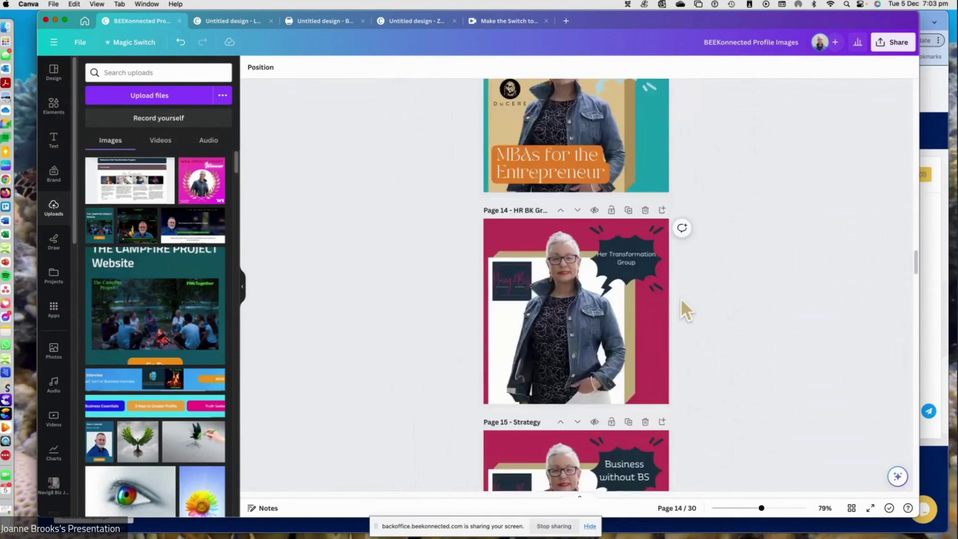
pyautogui.scroll(3, 687, 306)
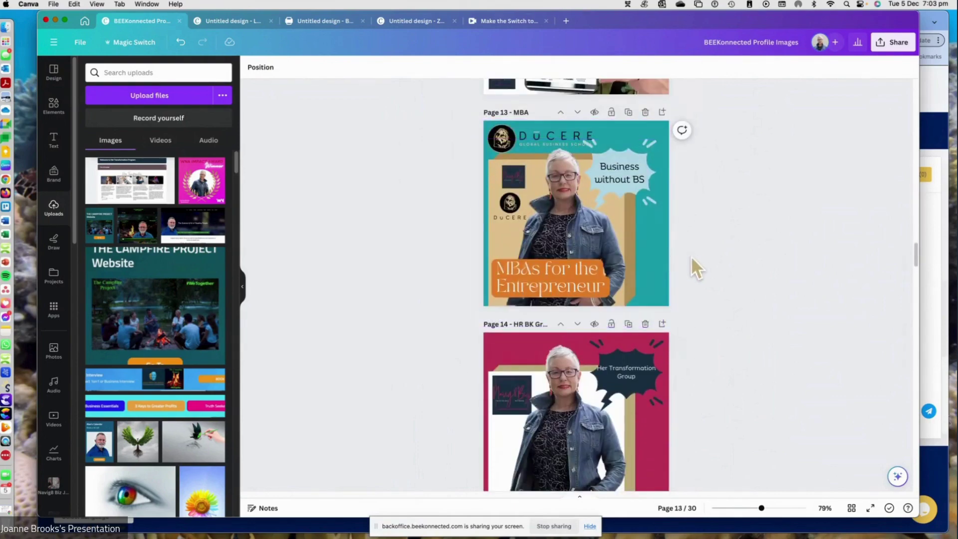
pyautogui.scroll(-3, 693, 259)
pyautogui.scroll(-3, 717, 262)
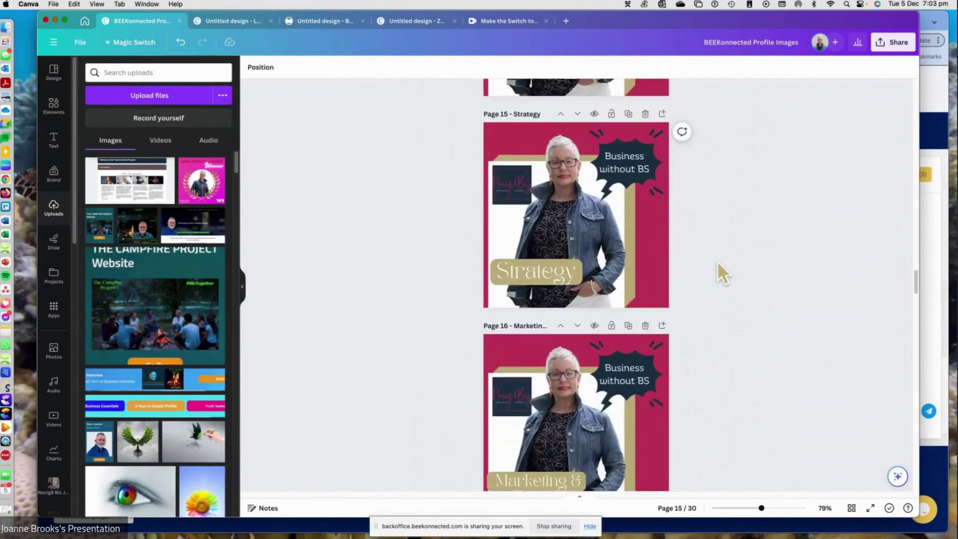
pyautogui.scroll(-3, 711, 259)
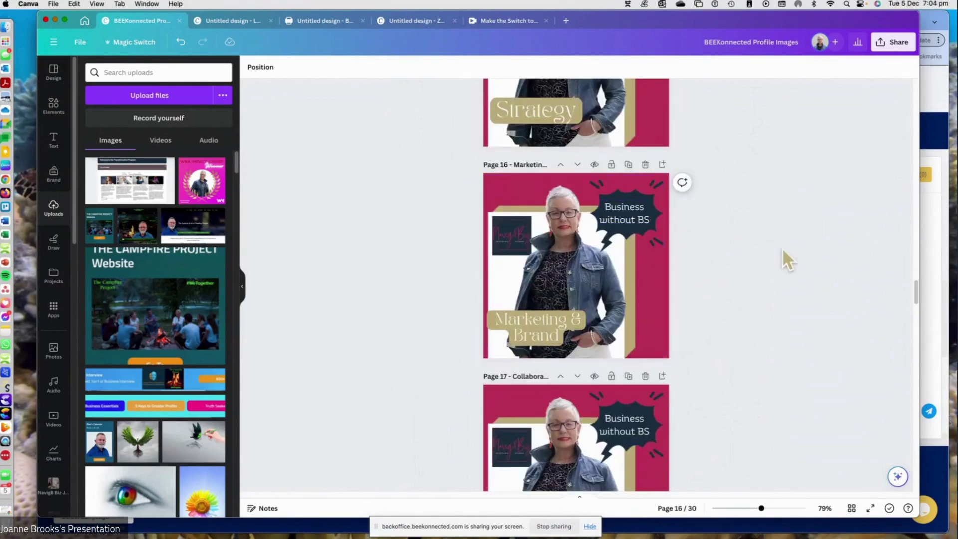
pyautogui.scroll(15, 770, 165)
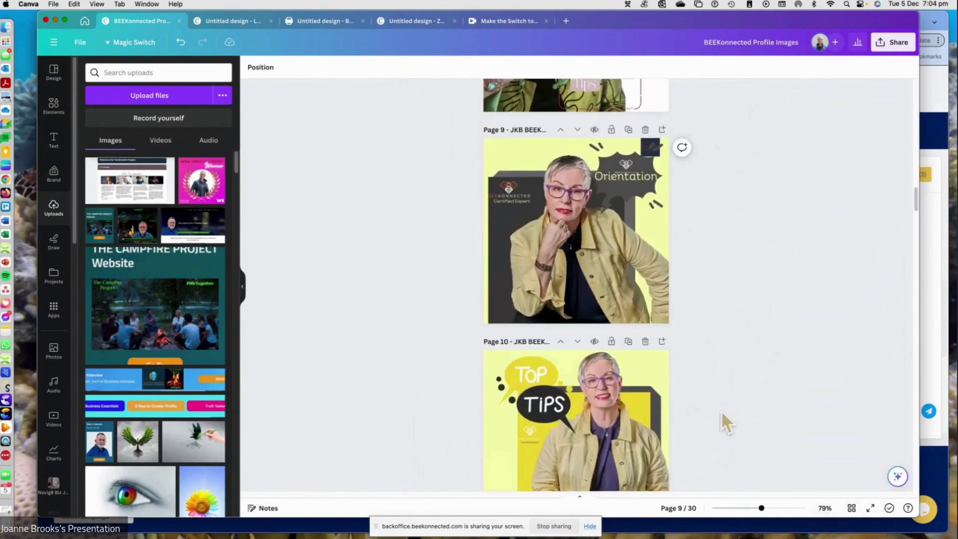
# - Retitle the blank logo design 'test BEEKonnected Profile Image', fixing the typo, and select its page
pyautogui.click(219, 20)
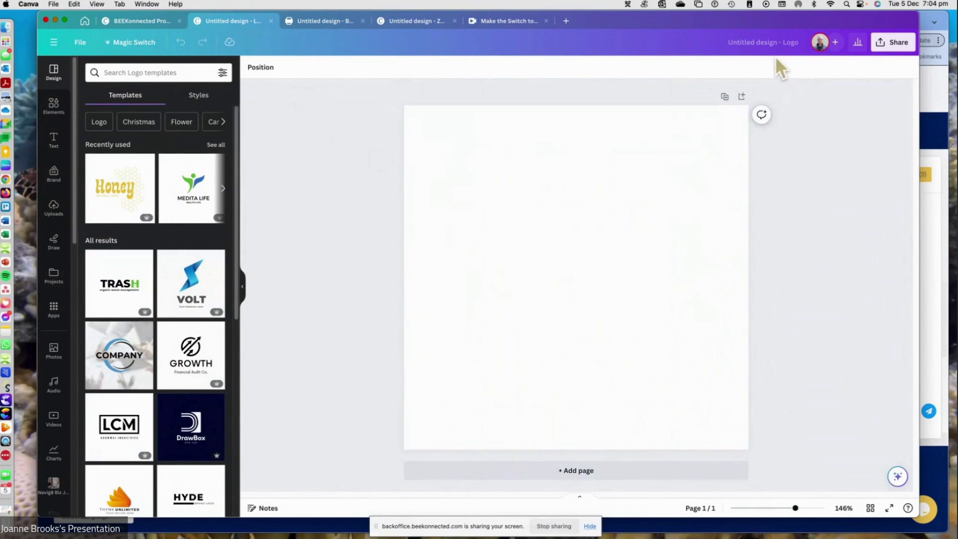
pyautogui.click(791, 42)
pyautogui.press('BackSpace')
pyautogui.write('test BEEJKO')
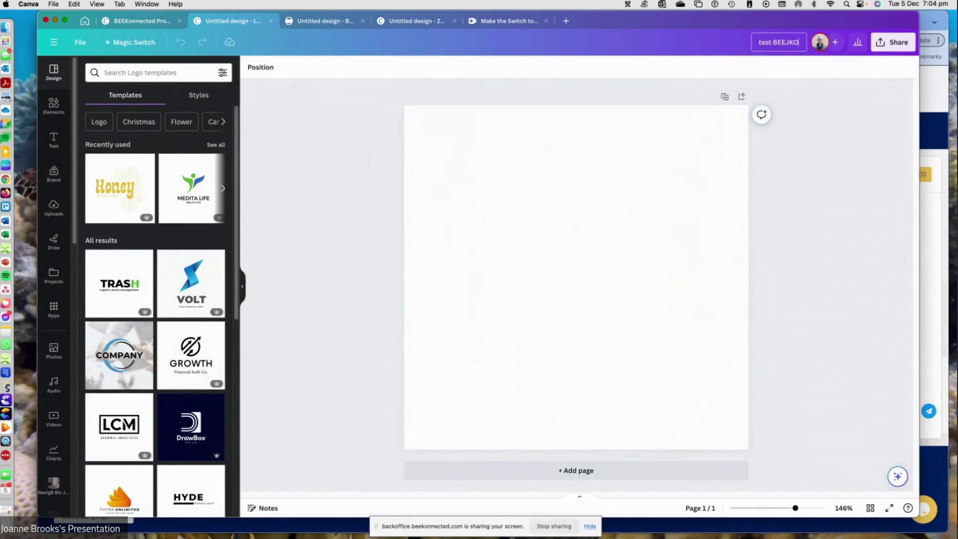
pyautogui.write('nnected')
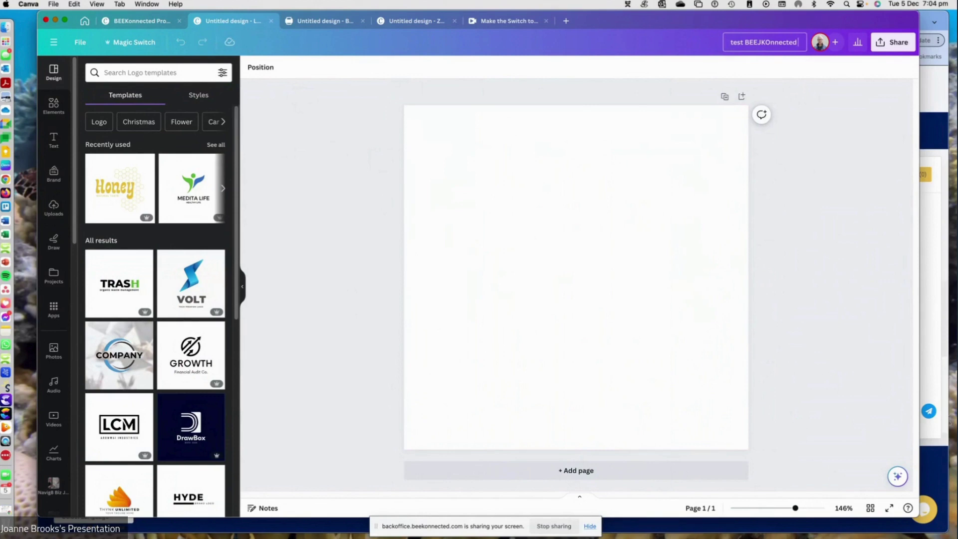
pyautogui.write(' Prpofile Image')
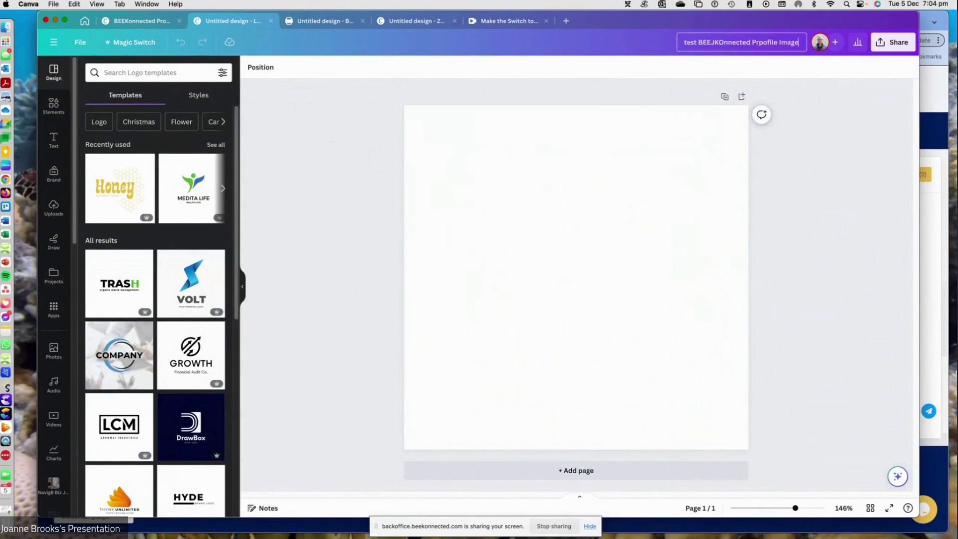
pyautogui.click(759, 42)
pyautogui.press('BackSpace')
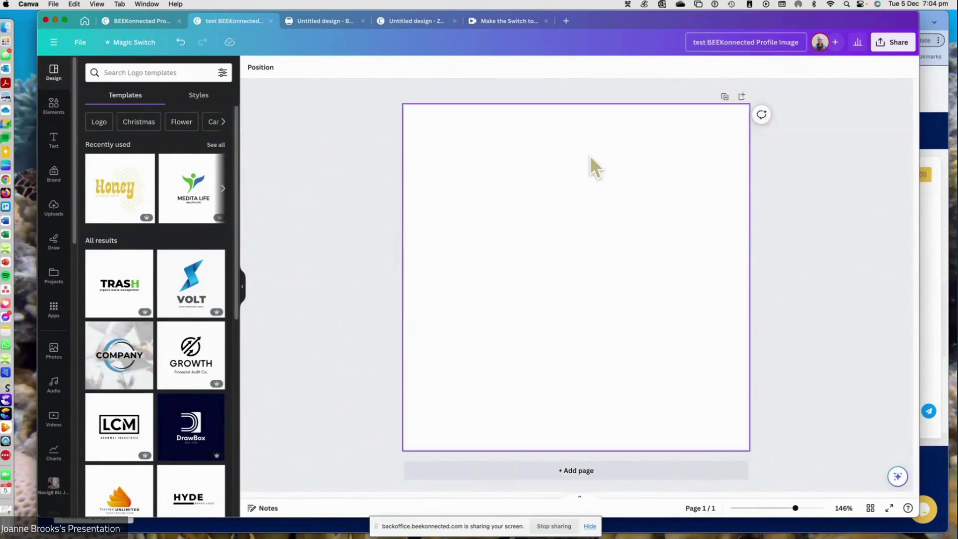
pyautogui.click(439, 192)
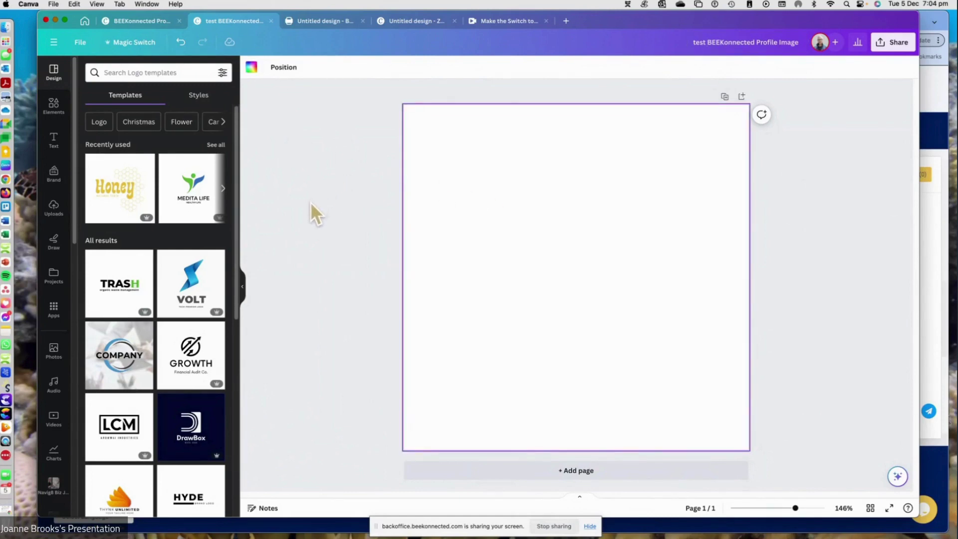
pyautogui.click(140, 72)
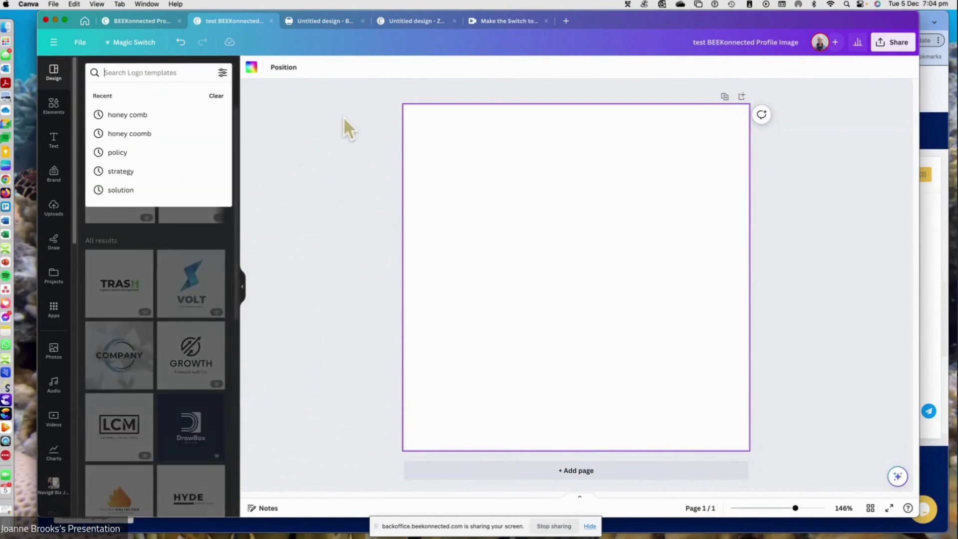
# - Search logo templates for 'professional women', check its styles, and browse the template results
pyautogui.write('professional')
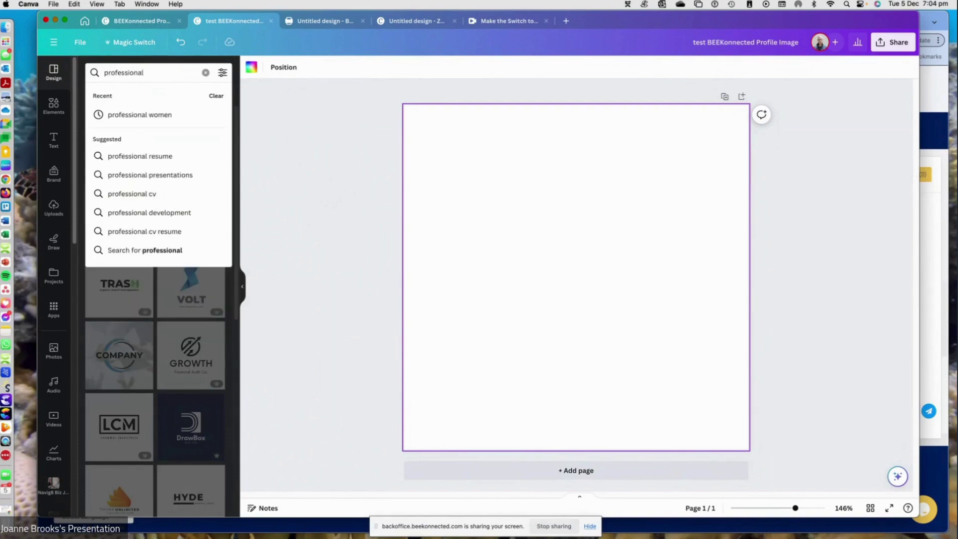
pyautogui.click(139, 114)
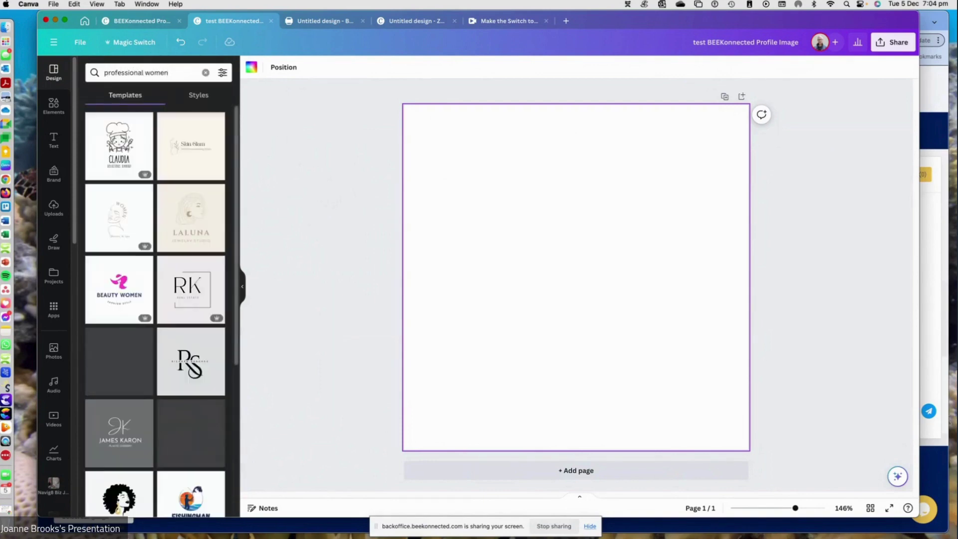
pyautogui.click(200, 94)
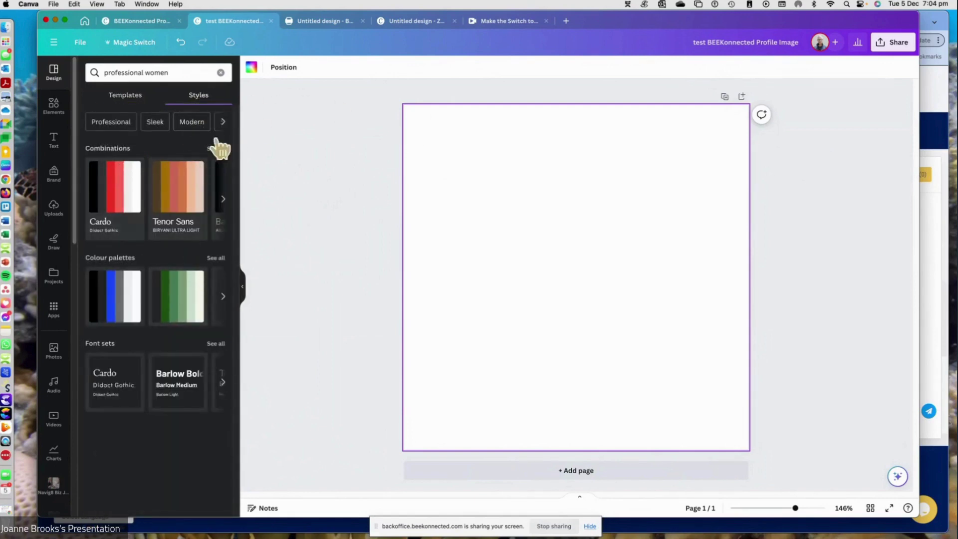
pyautogui.click(120, 99)
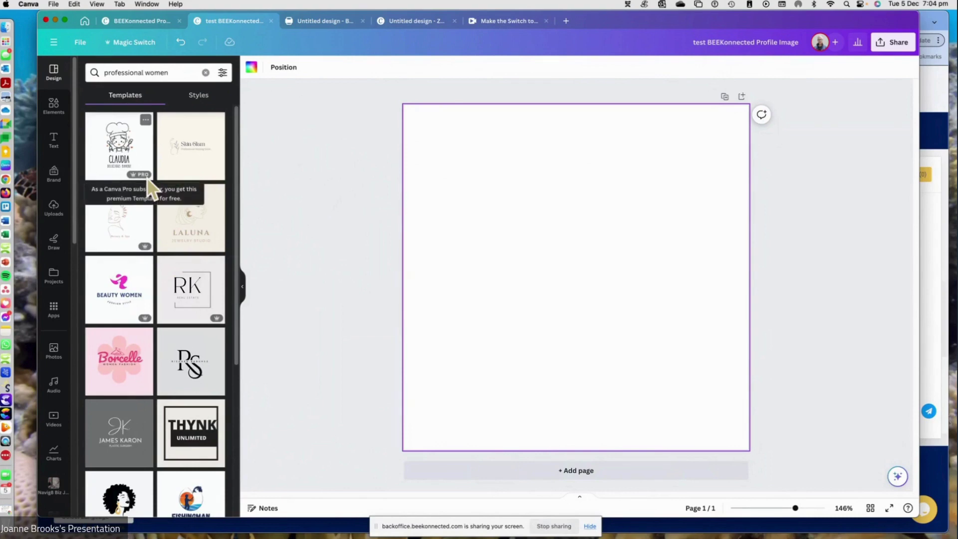
pyautogui.scroll(-5, 198, 305)
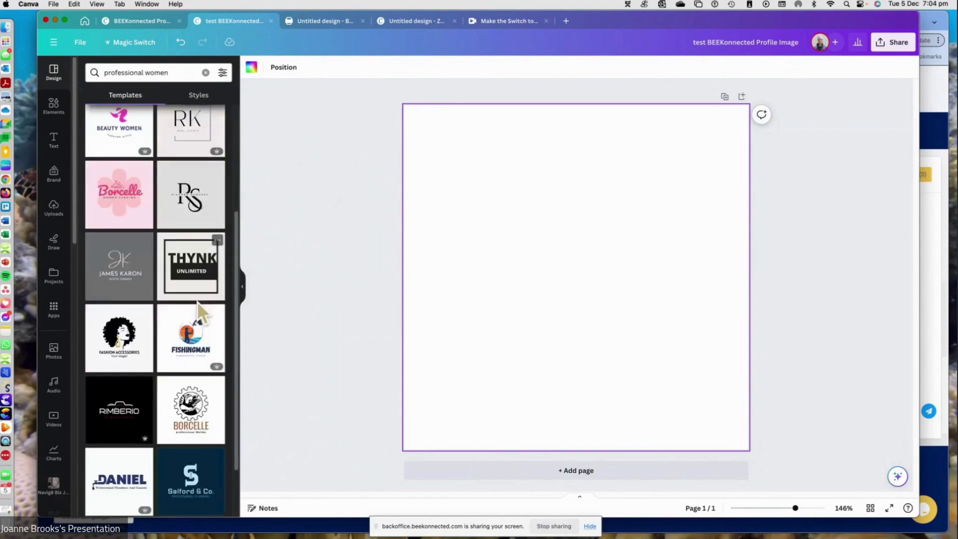
pyautogui.scroll(-9, 198, 306)
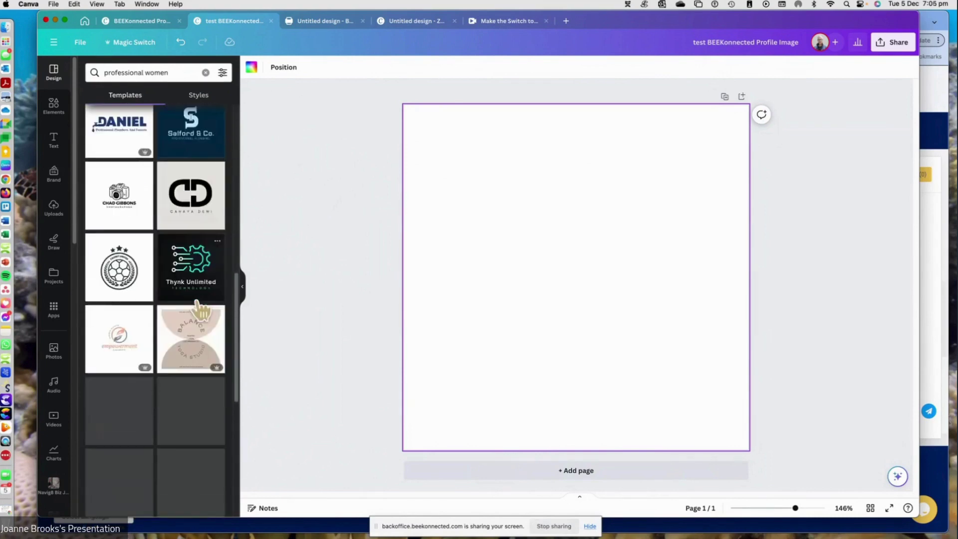
pyautogui.scroll(10, 199, 312)
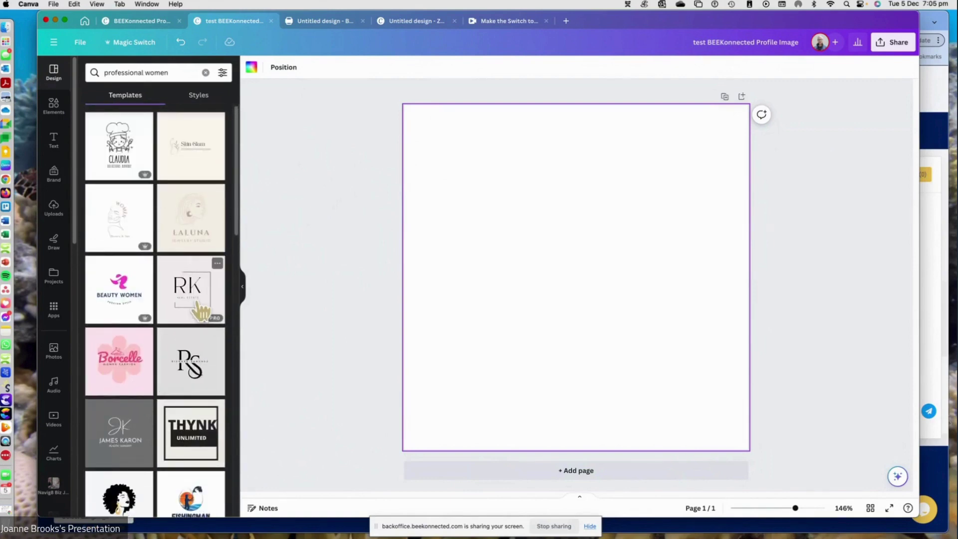
pyautogui.scroll(-6, 182, 306)
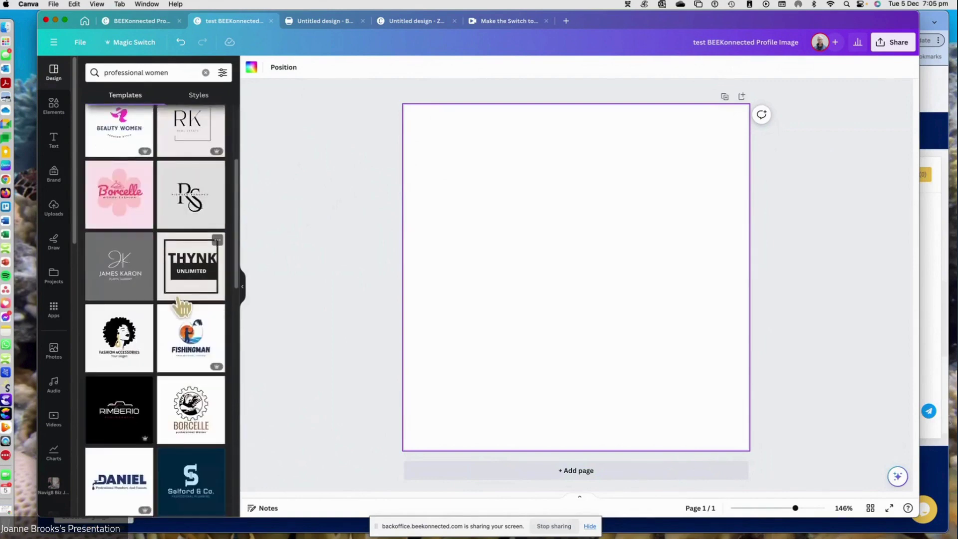
pyautogui.scroll(5, 183, 307)
pyautogui.scroll(2, 183, 306)
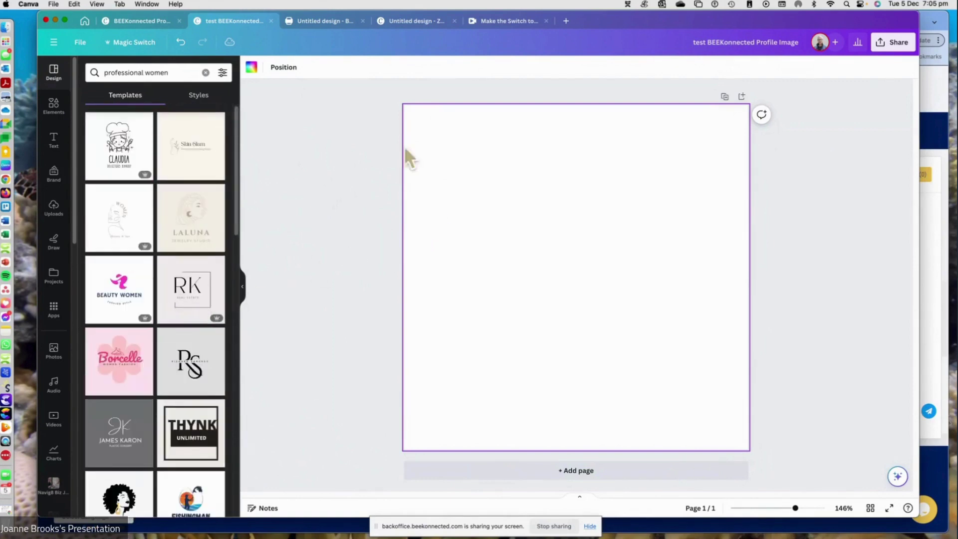
# - From Home, search 'bee' and open BeeKonnected Template 500 x 500 in BEEKonnected Templates
pyautogui.click(143, 22)
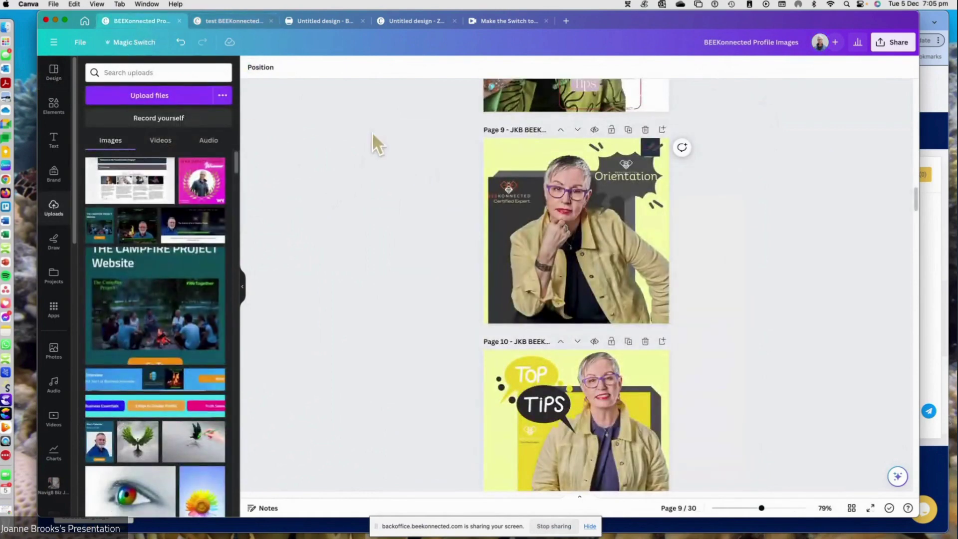
pyautogui.click(84, 21)
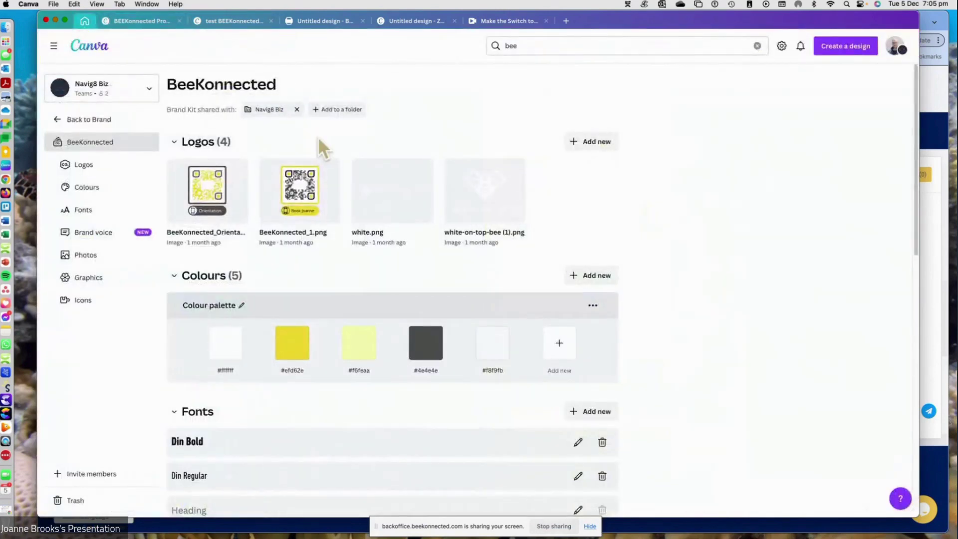
pyautogui.click(87, 119)
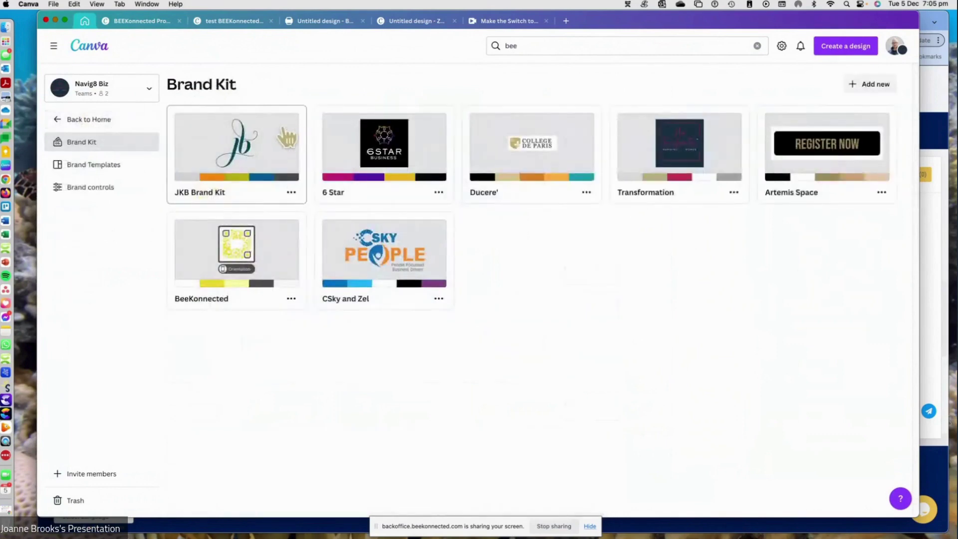
pyautogui.click(105, 120)
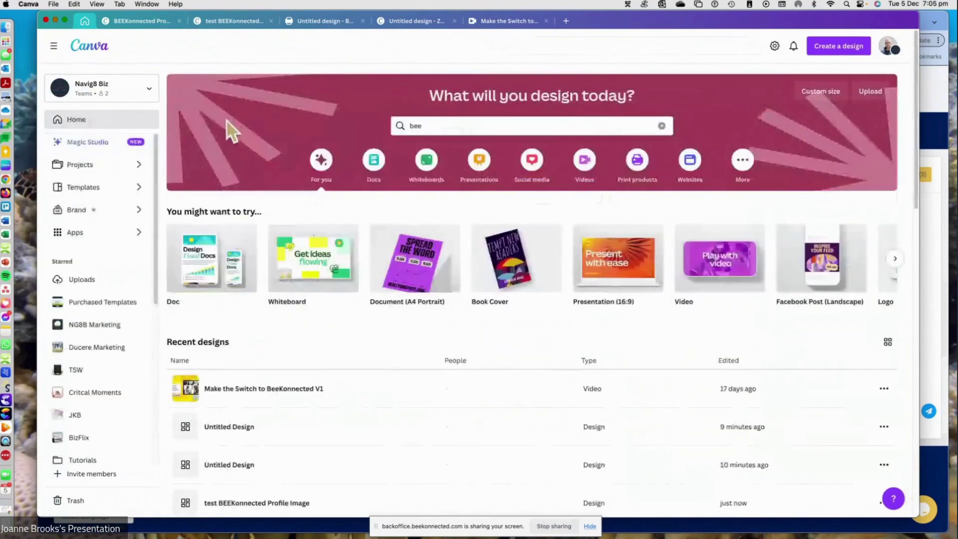
pyautogui.scroll(-1, 106, 418)
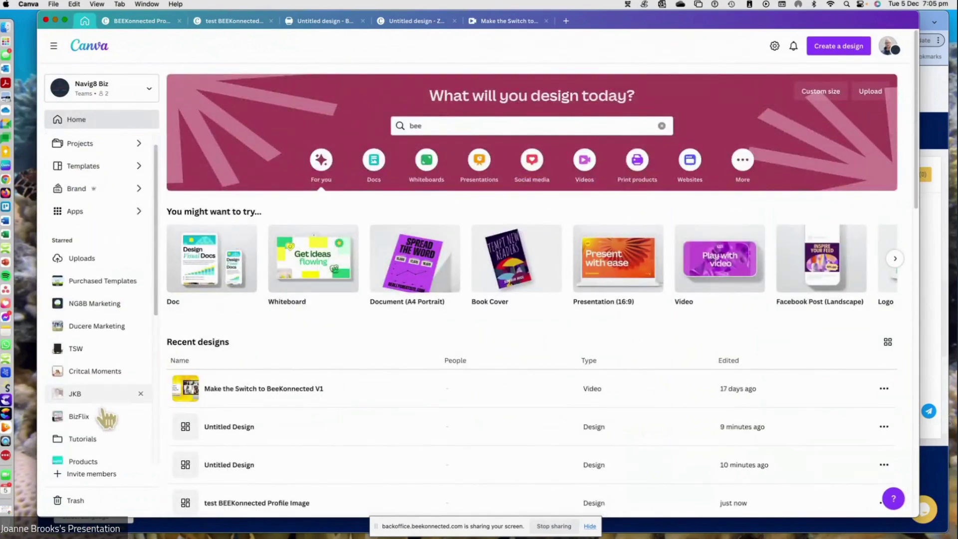
pyautogui.scroll(1, 133, 320)
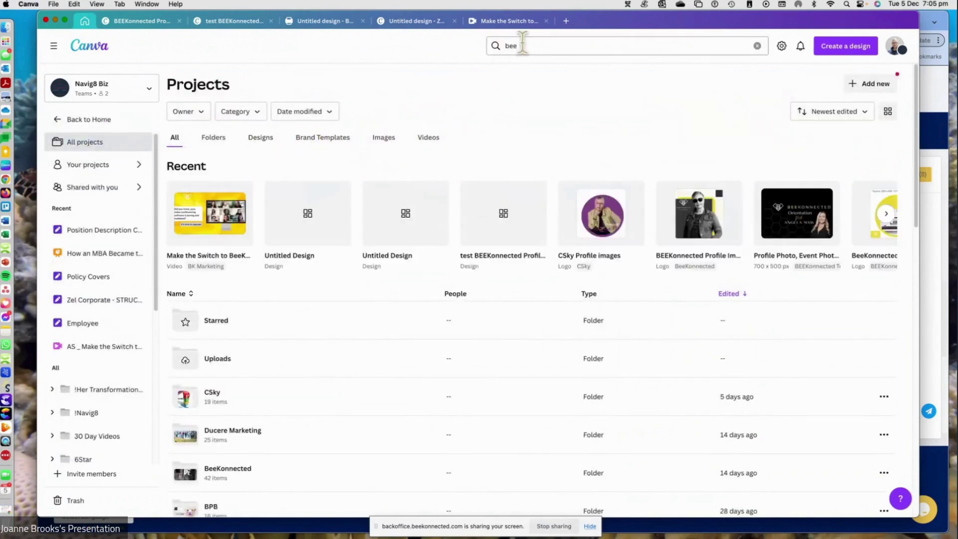
pyautogui.click(529, 45)
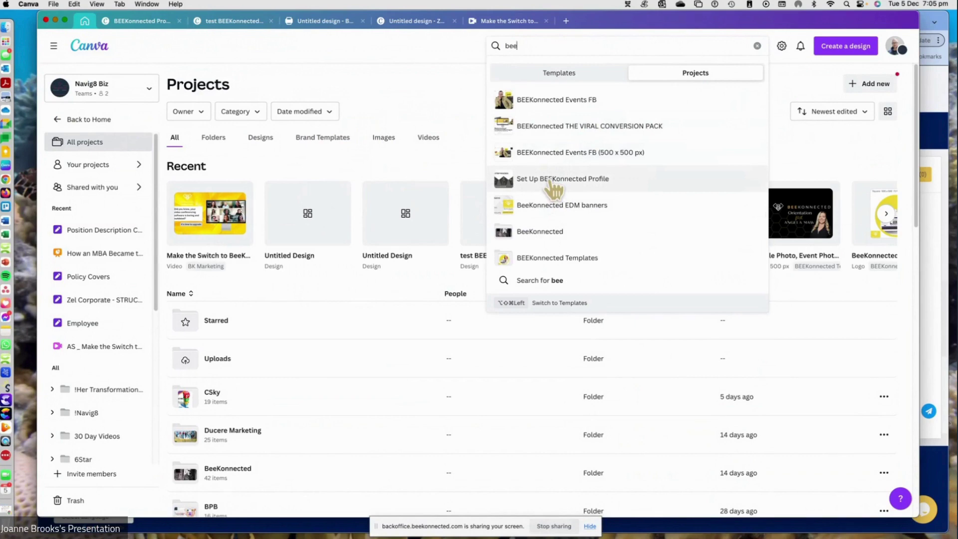
pyautogui.click(529, 262)
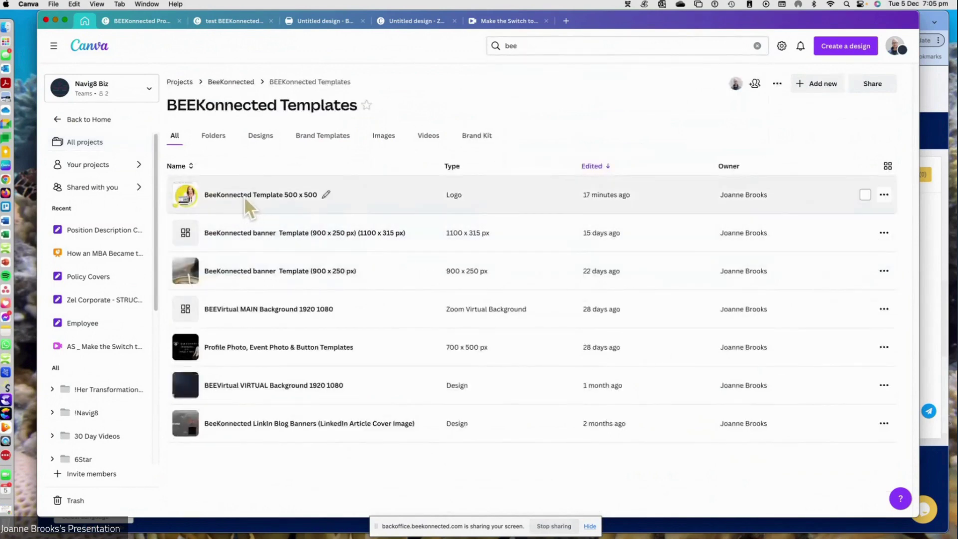
pyautogui.click(243, 196)
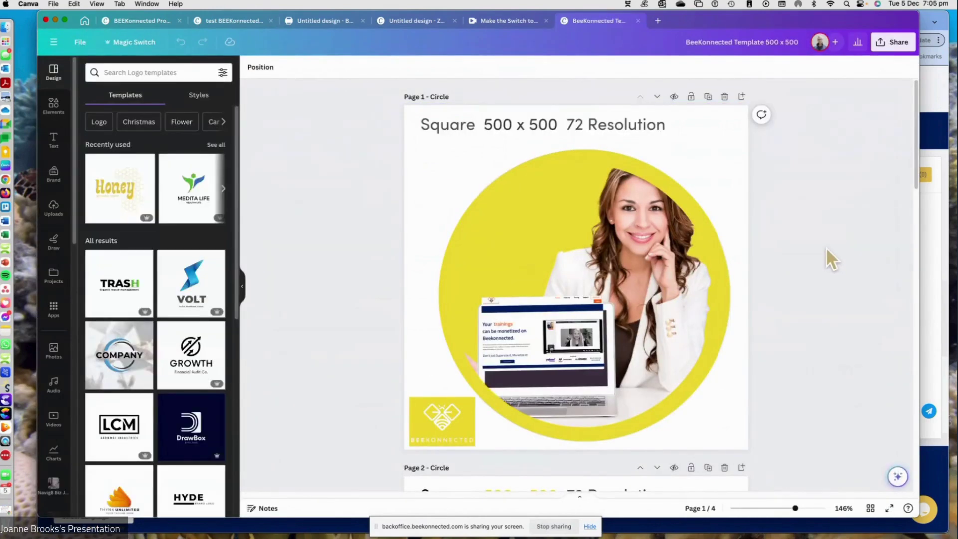
# - Copy the empty yellow circle frame and logo from template page 3, then switch to the test design
pyautogui.click(870, 508)
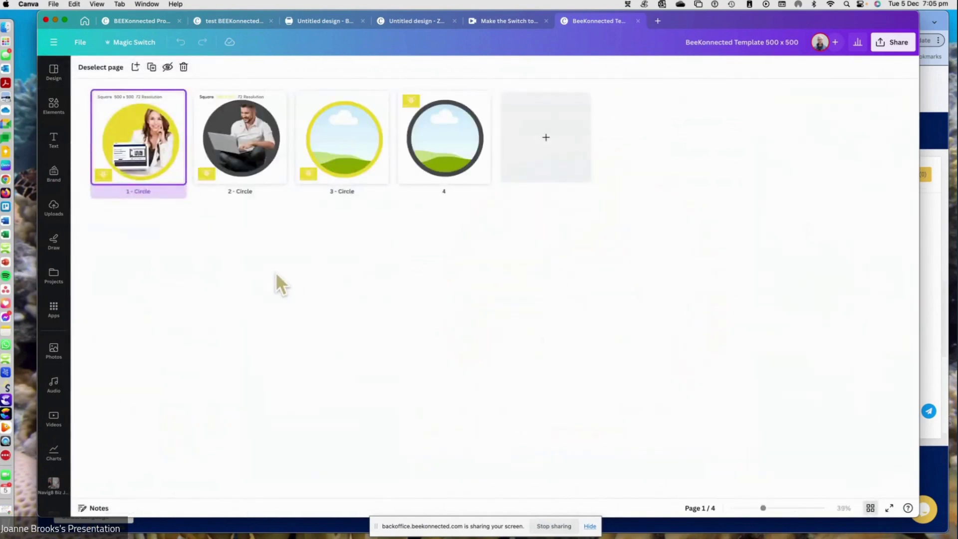
pyautogui.click(346, 125)
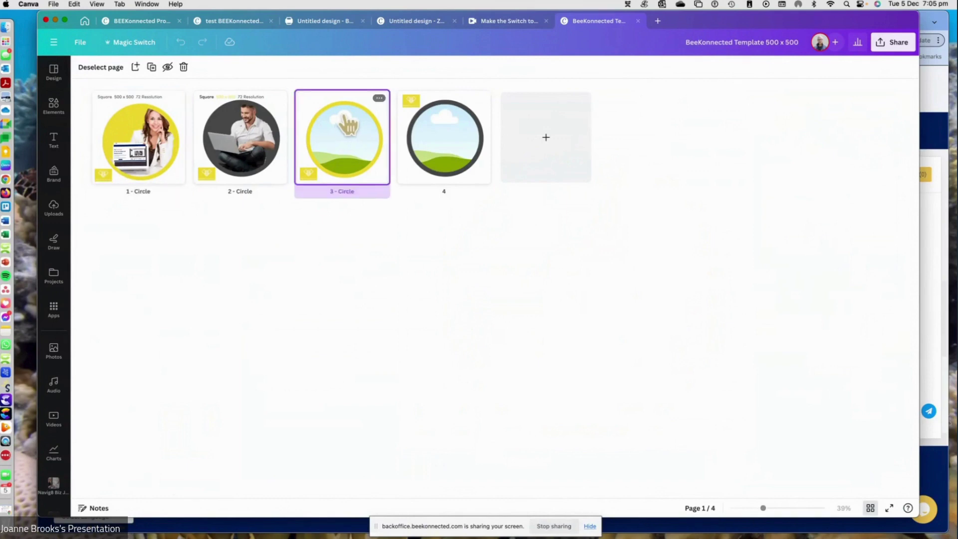
pyautogui.doubleClick(346, 125)
pyautogui.moveTo(388, 143); pyautogui.dragTo(778, 459)
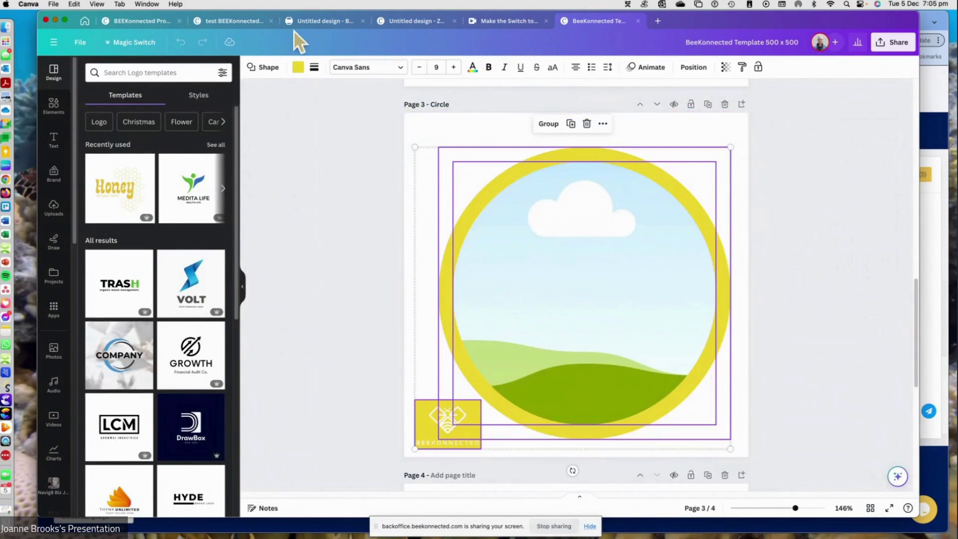
pyautogui.click(225, 21)
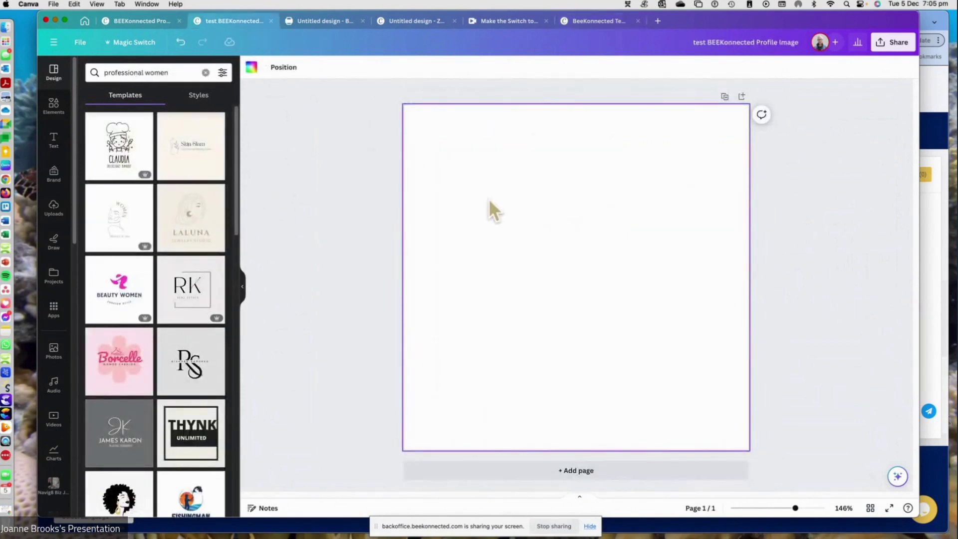
# - Paste the yellow circle frame and BeeKonnected logo onto the blank page and check each element
pyautogui.press('super+v')
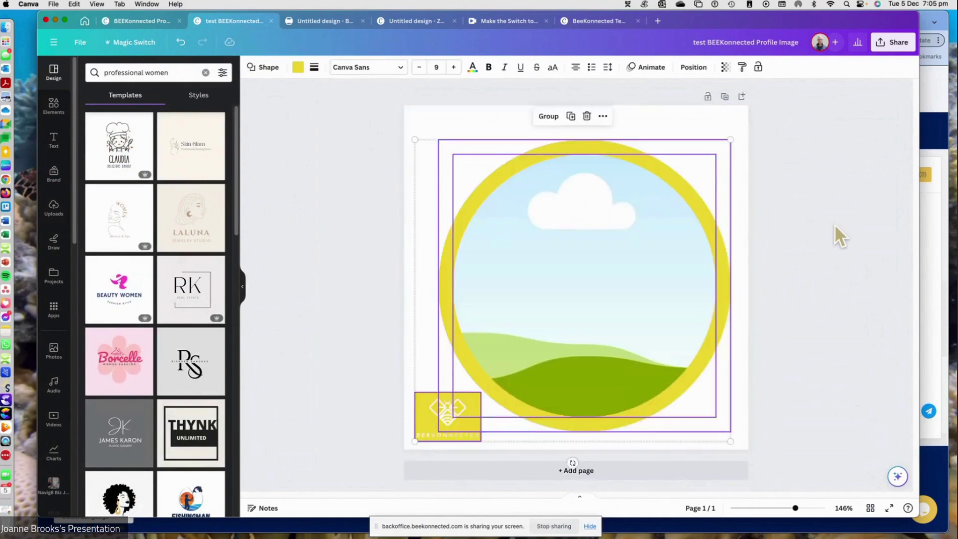
pyautogui.click(834, 223)
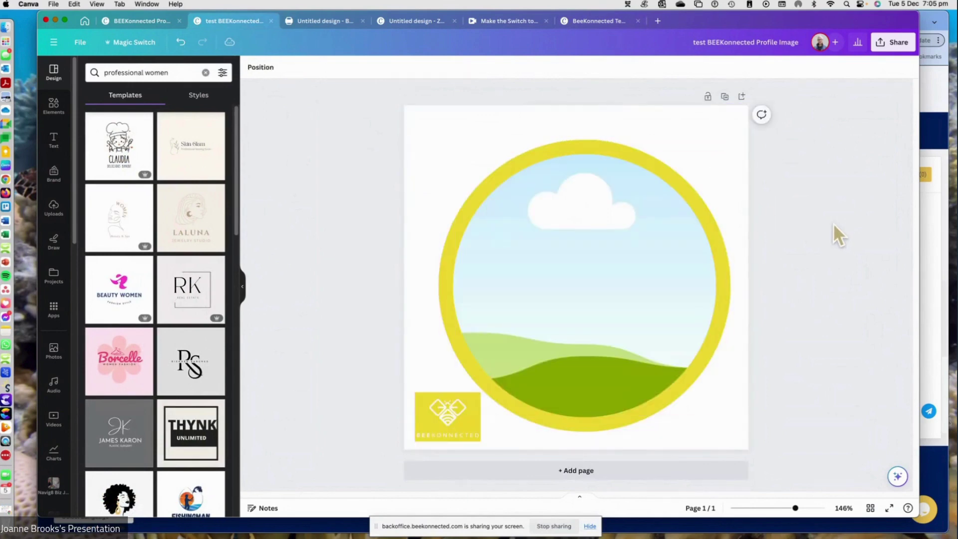
pyautogui.click(434, 431)
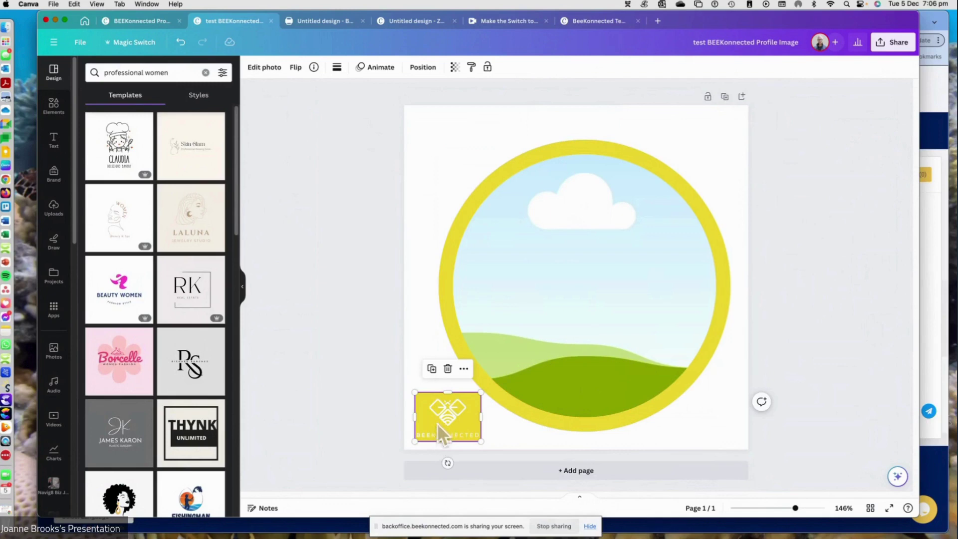
pyautogui.click(799, 293)
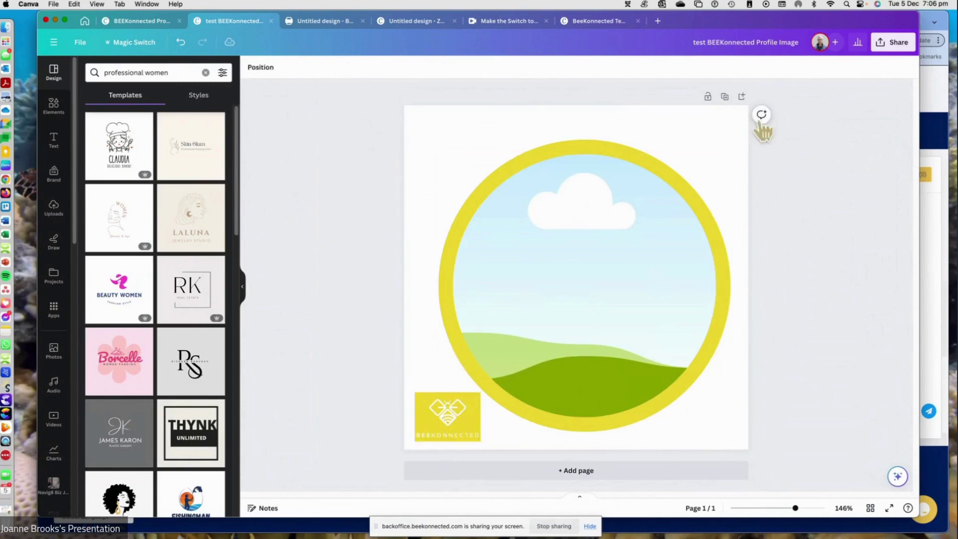
pyautogui.click(445, 137)
pyautogui.click(410, 124)
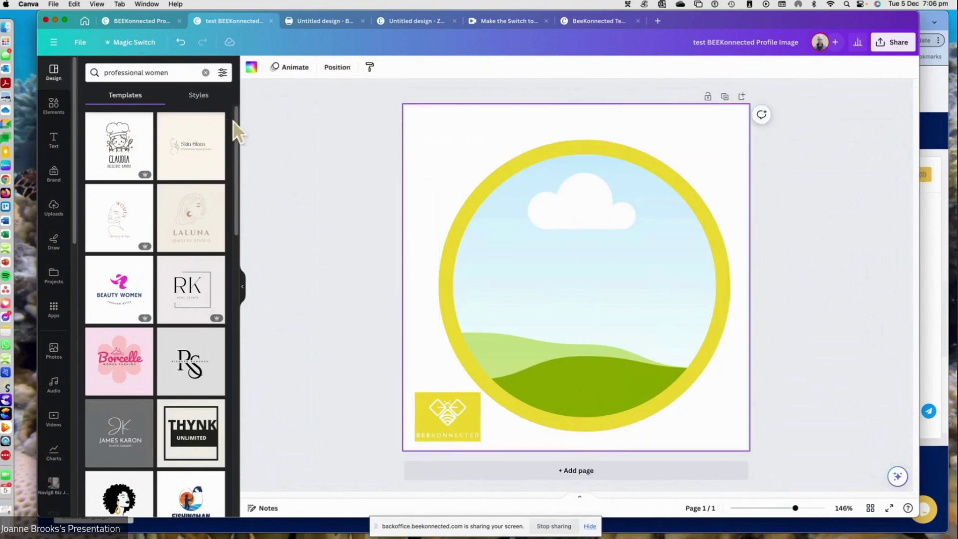
pyautogui.click(206, 72)
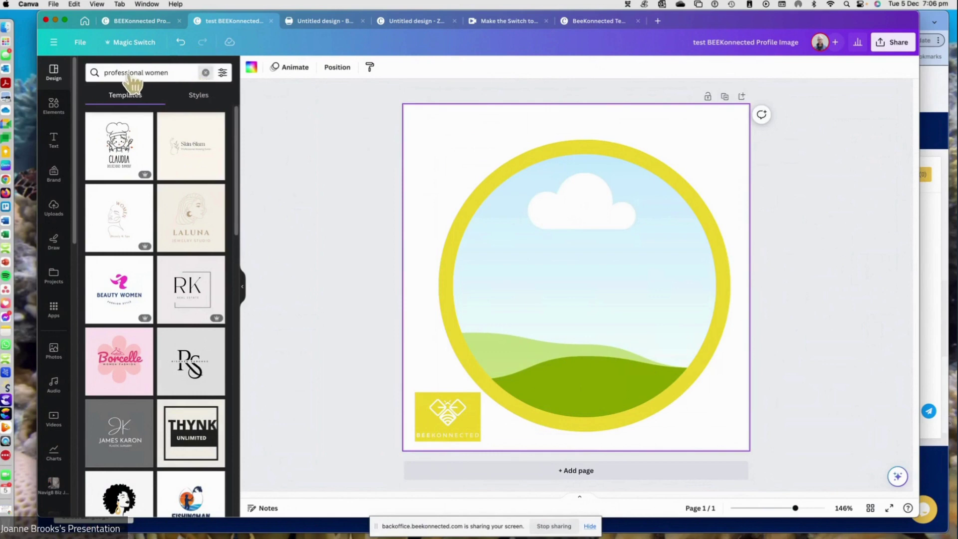
# - Add the Bee Honeycomb graphic from an elements search for 'honey' and stretch it over the page
pyautogui.click(54, 110)
pyautogui.click(128, 72)
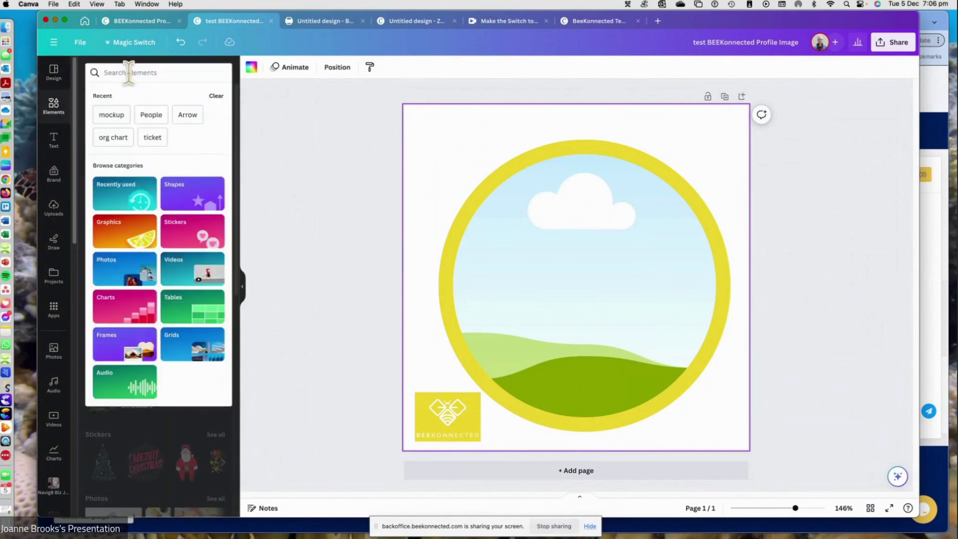
pyautogui.write('honeycomb')
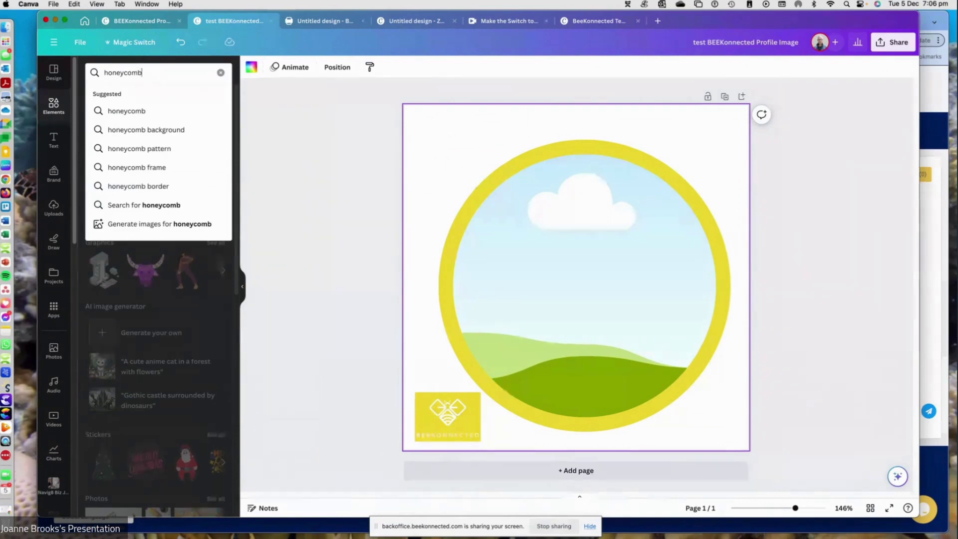
pyautogui.press('Return')
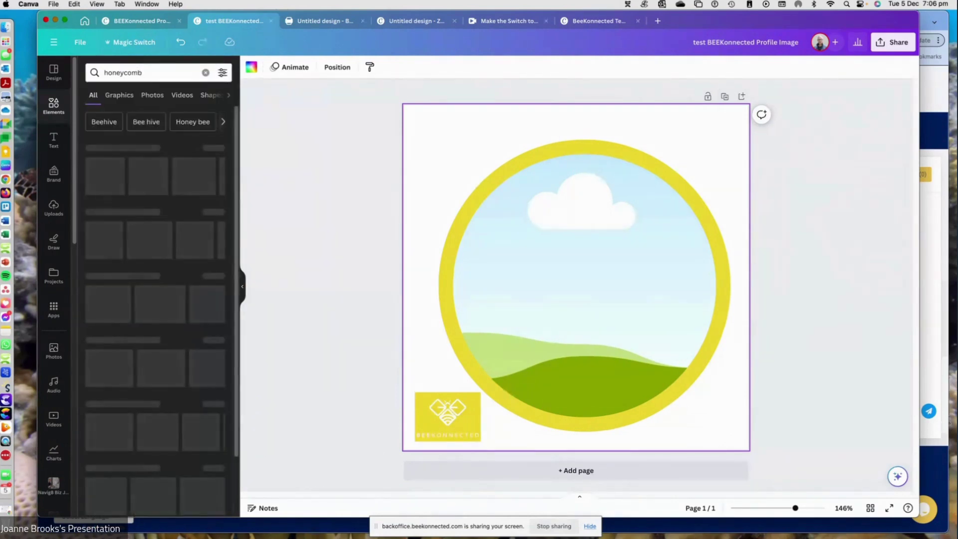
pyautogui.click(130, 97)
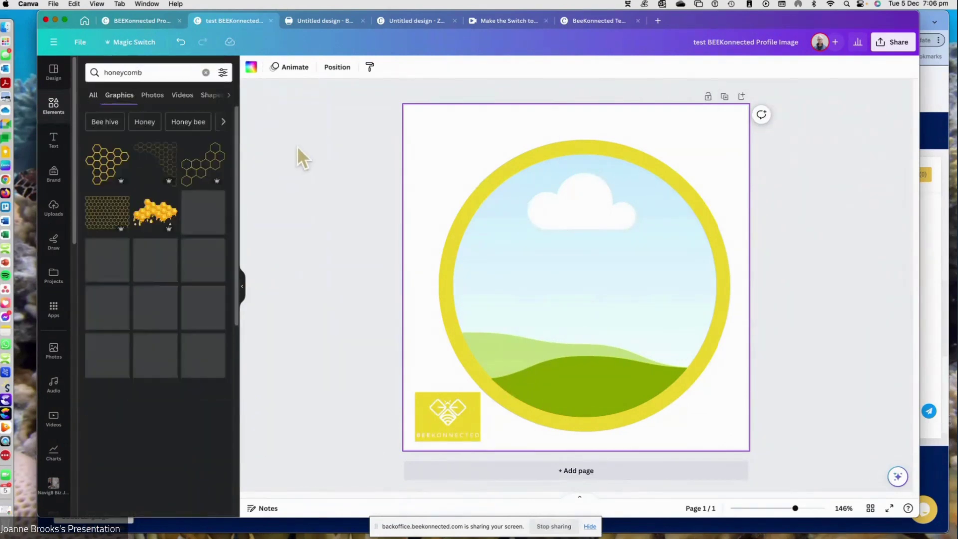
pyautogui.click(170, 147)
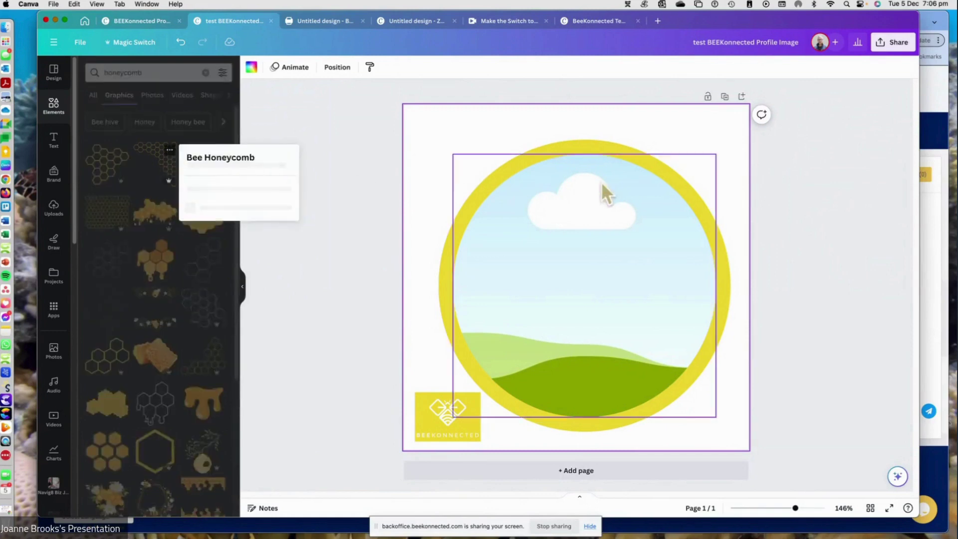
pyautogui.click(149, 163)
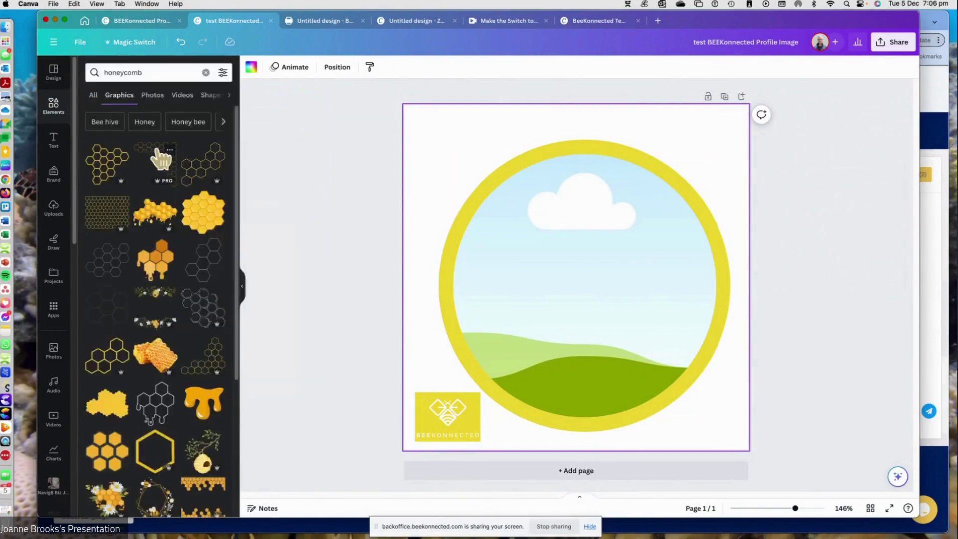
pyautogui.click(152, 160)
pyautogui.moveTo(612, 232); pyautogui.dragTo(699, 136)
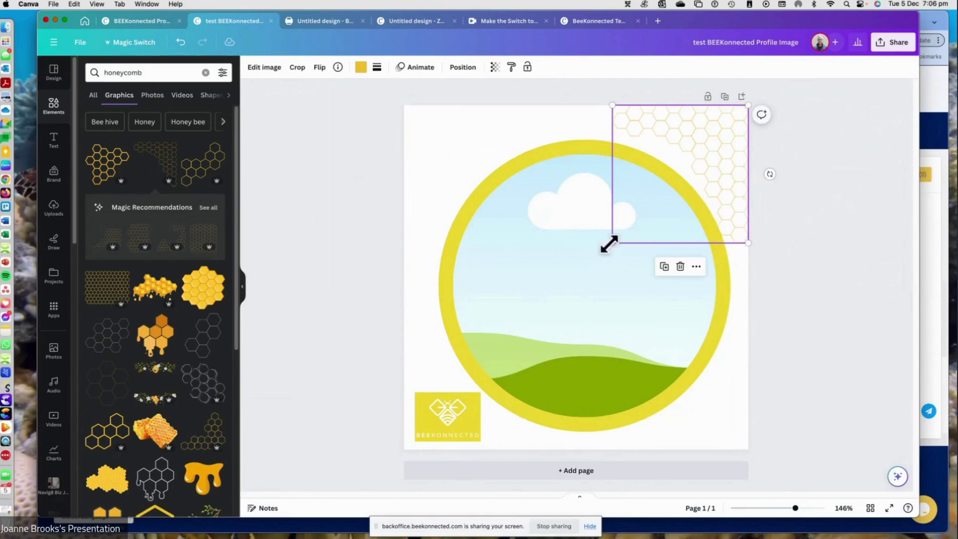
pyautogui.moveTo(611, 242); pyautogui.dragTo(366, 402)
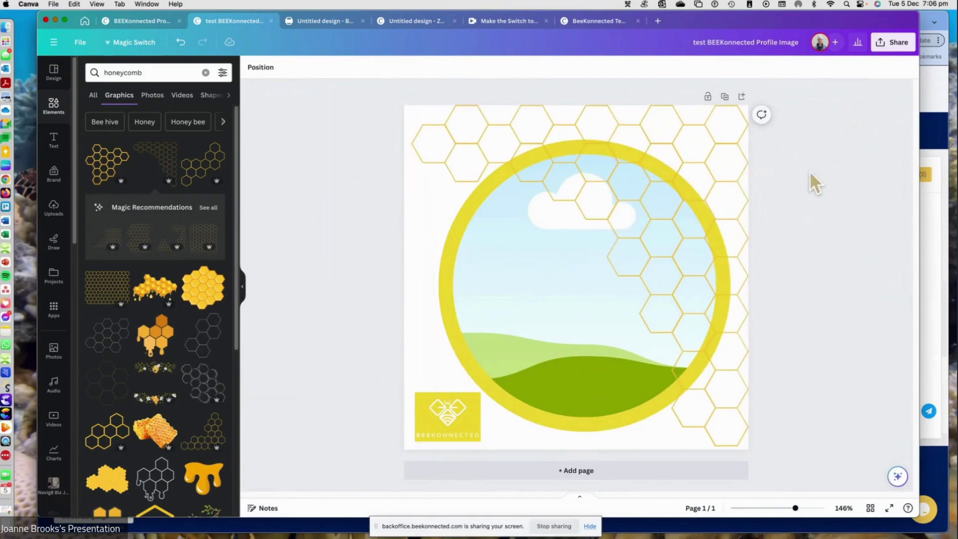
# - Send the honeycomb graphic backward and then to the back, behind the other elements
pyautogui.click(705, 134)
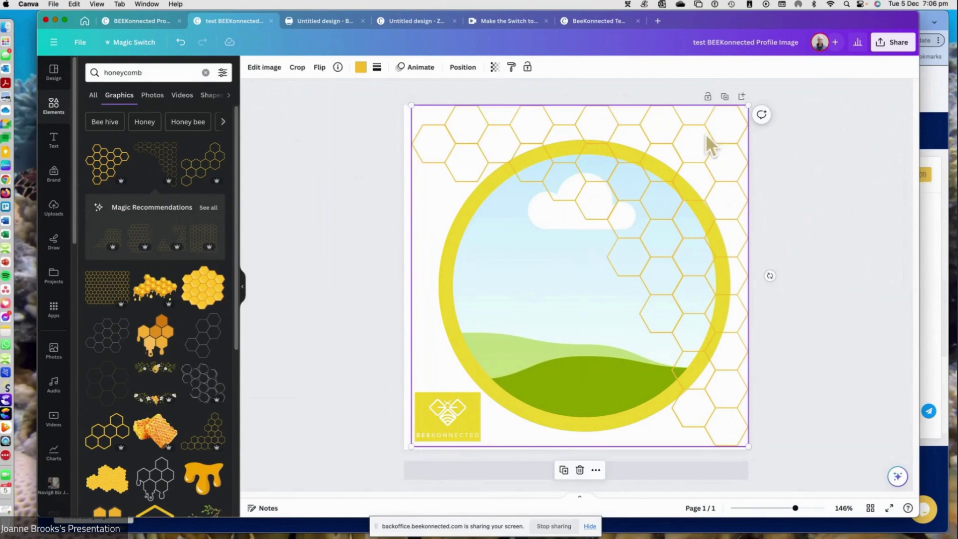
pyautogui.rightClick(706, 134)
pyautogui.moveTo(738, 248)
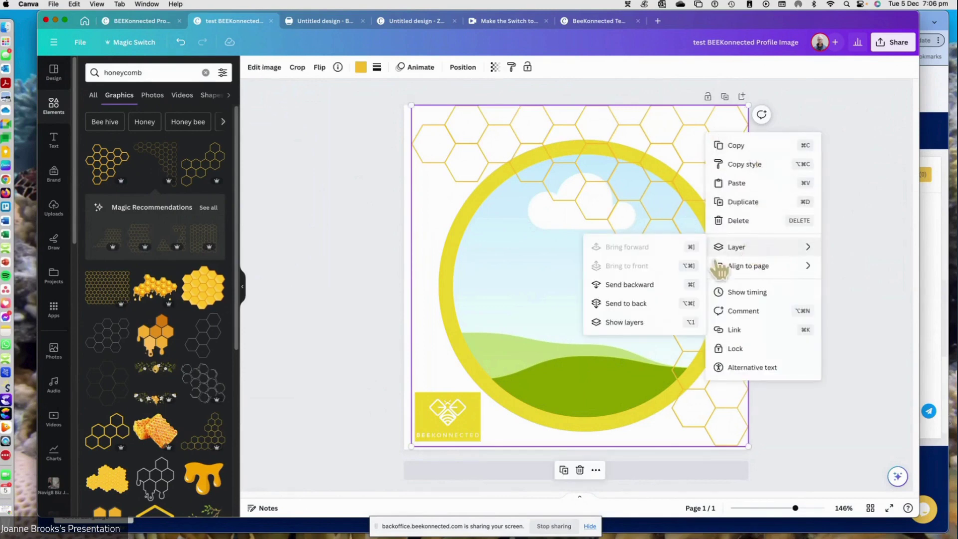
pyautogui.click(636, 284)
pyautogui.rightClick(722, 147)
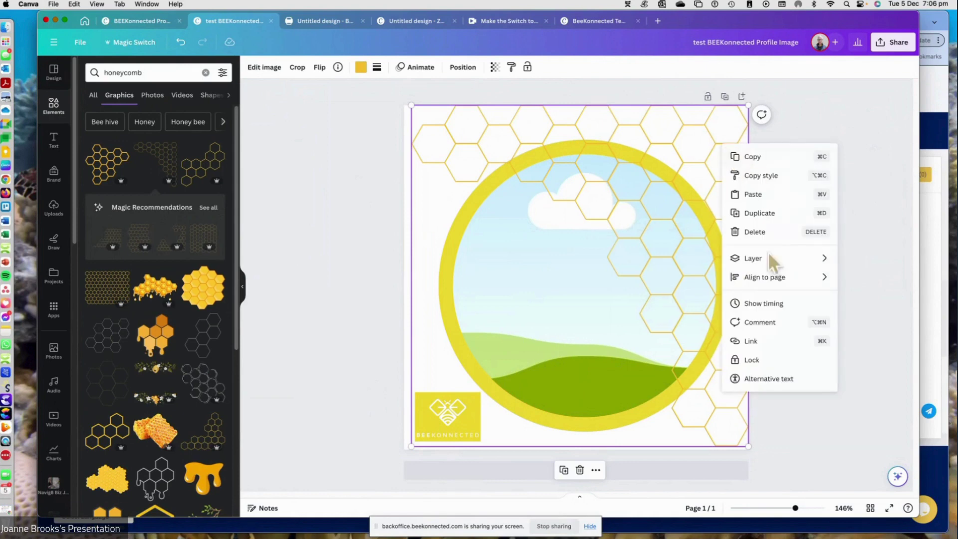
pyautogui.moveTo(769, 258)
pyautogui.click(640, 317)
pyautogui.click(831, 165)
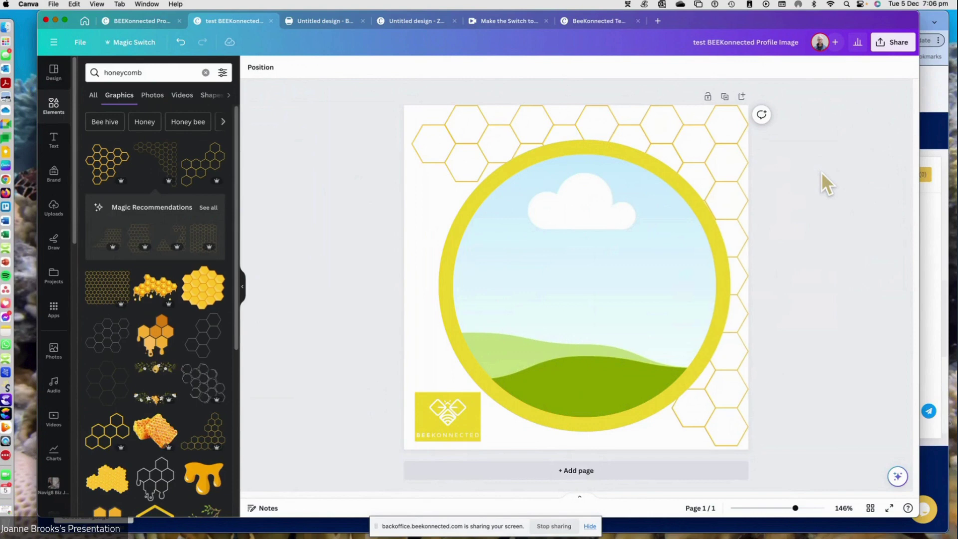
# - Clear the honeycomb search, then select and delete the honeycomb graphic
pyautogui.click(205, 72)
pyautogui.click(503, 132)
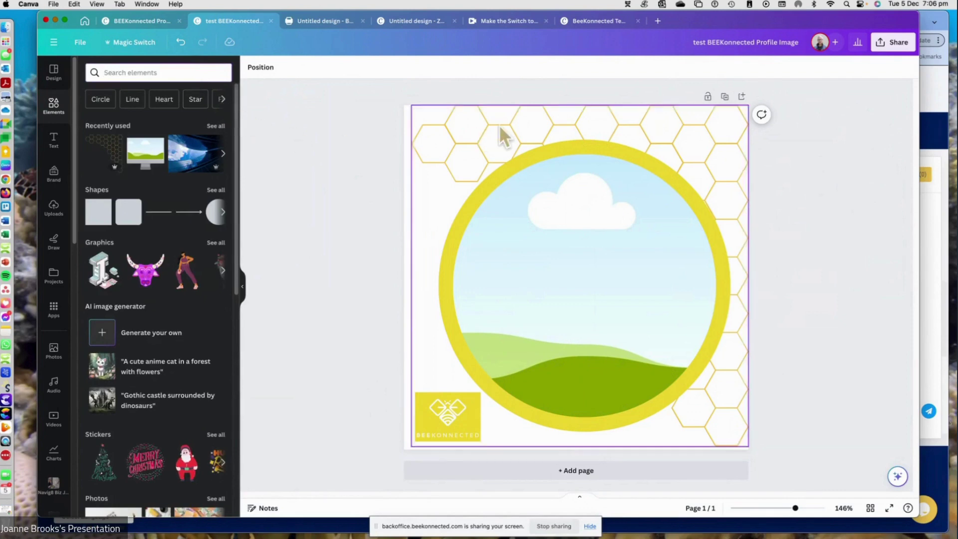
pyautogui.press('Delete')
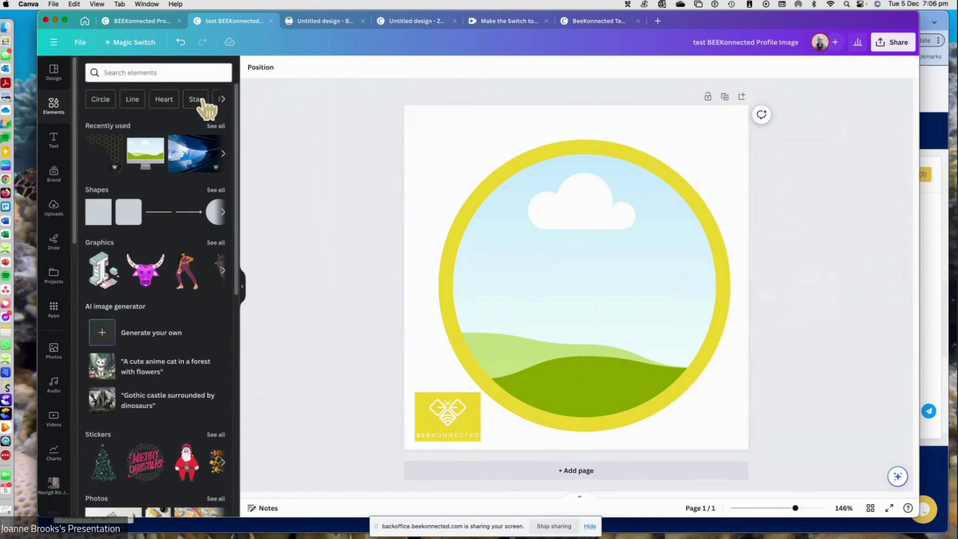
# - Switch the Design Styles panel to the JKB Brand Kit
pyautogui.click(53, 73)
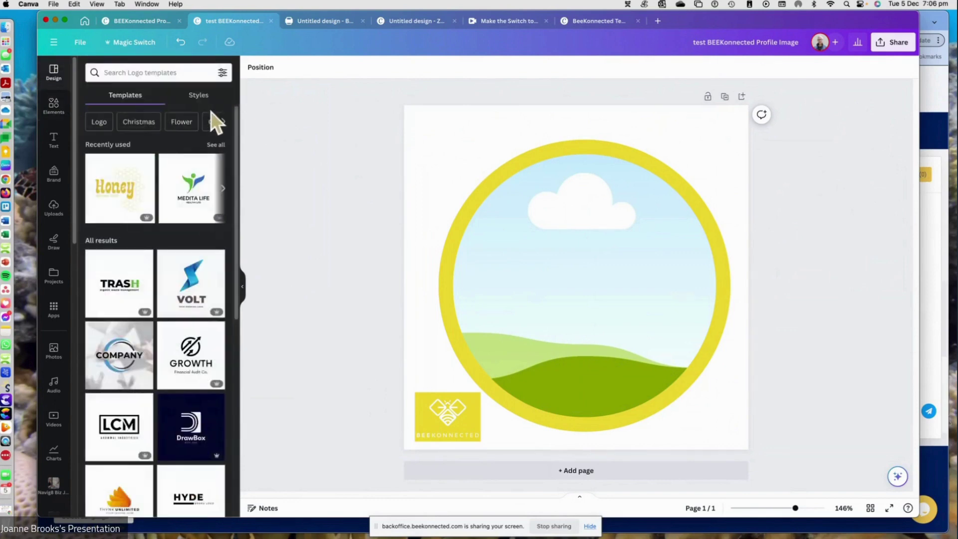
pyautogui.click(199, 95)
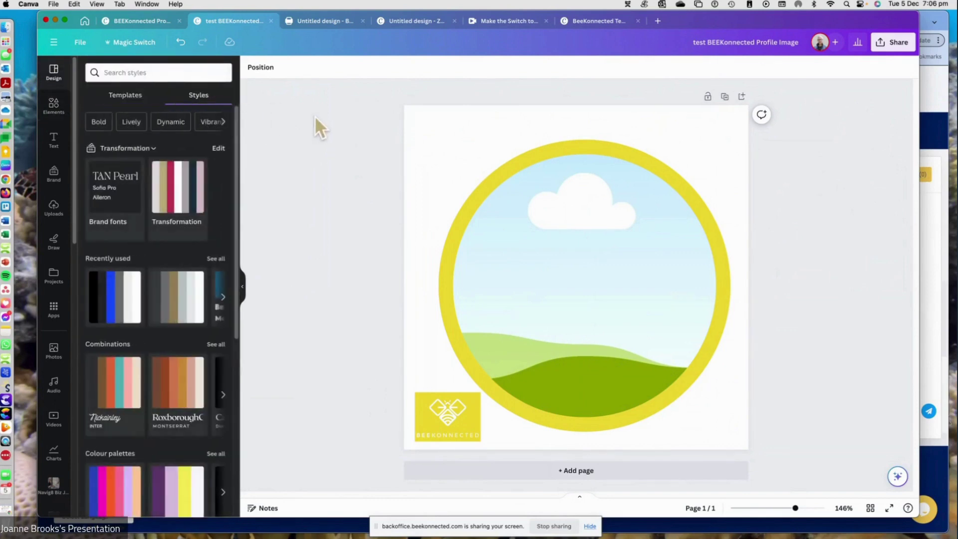
pyautogui.click(127, 148)
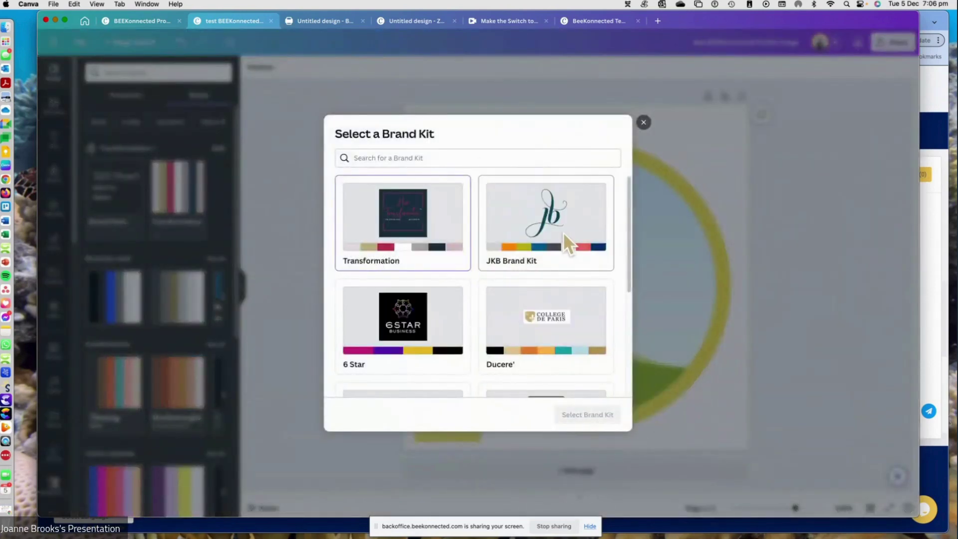
pyautogui.click(561, 227)
pyautogui.click(585, 413)
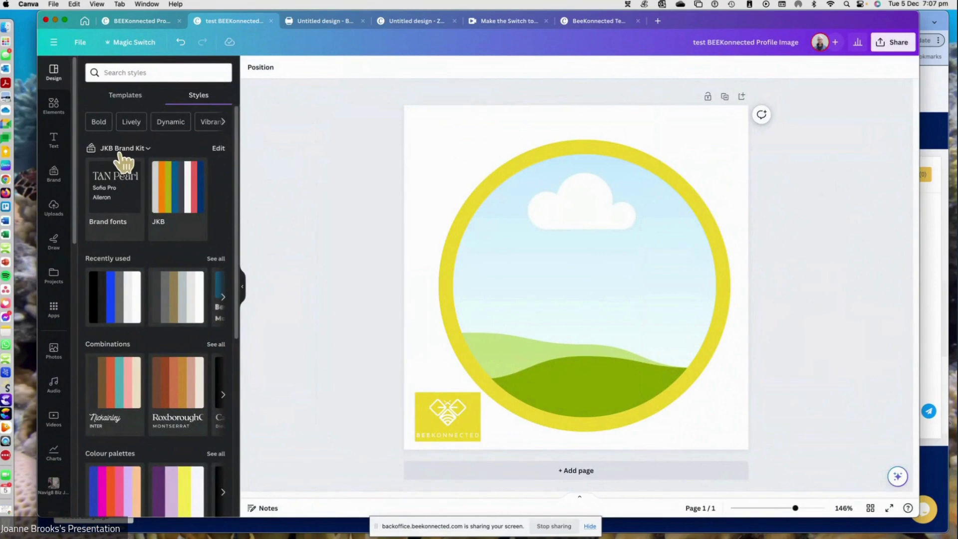
# - Shuffle the JKB palette on the design until the background is orange with a navy ring
pyautogui.click(175, 192)
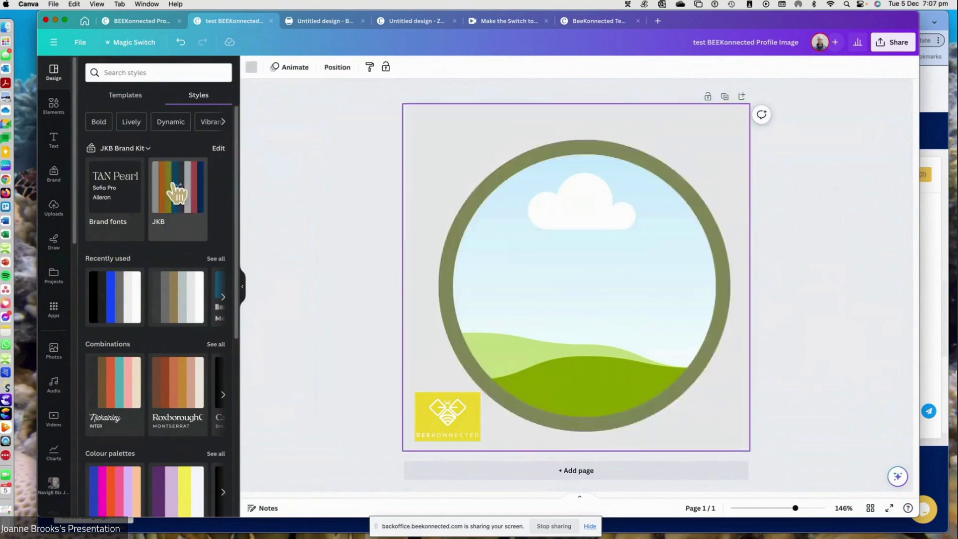
pyautogui.click(175, 192)
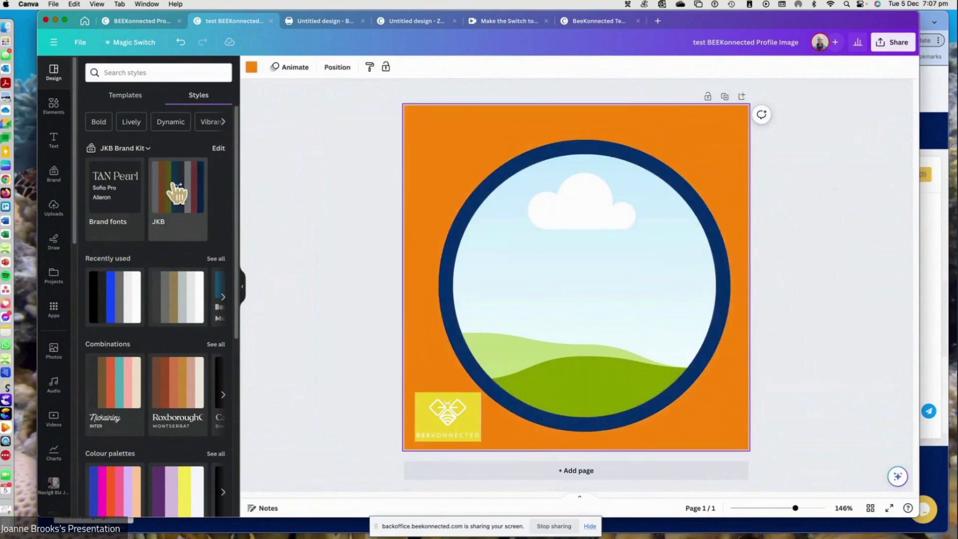
pyautogui.click(176, 192)
pyautogui.click(175, 192)
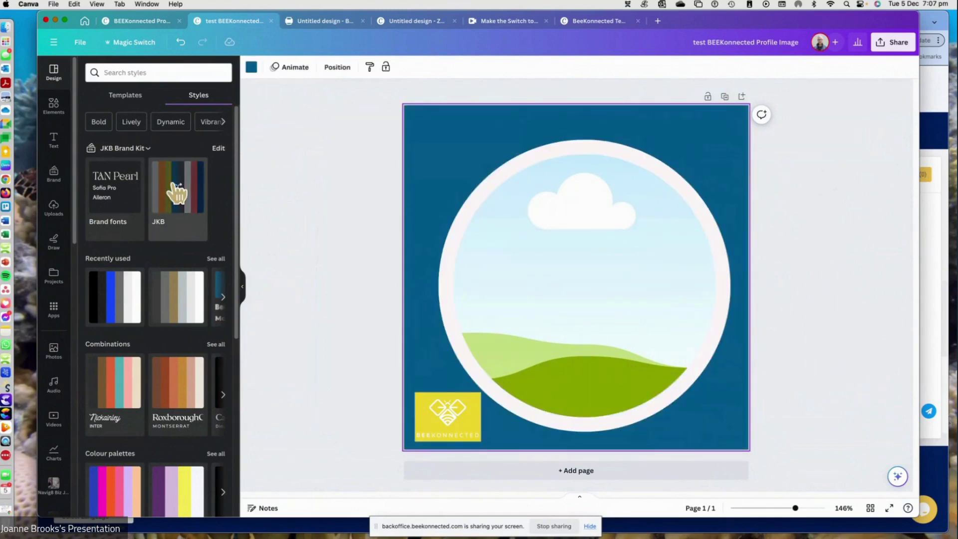
pyautogui.click(176, 192)
pyautogui.click(176, 192)
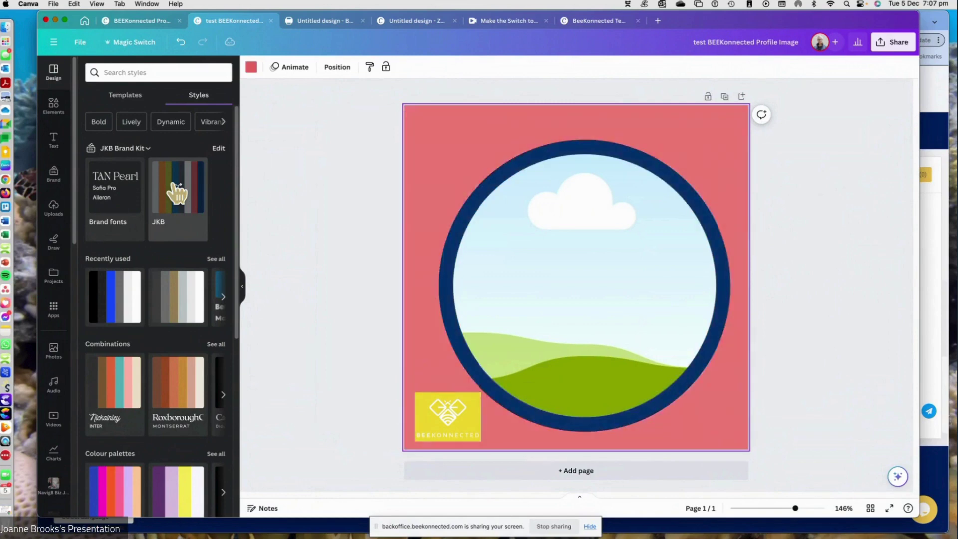
pyautogui.click(175, 192)
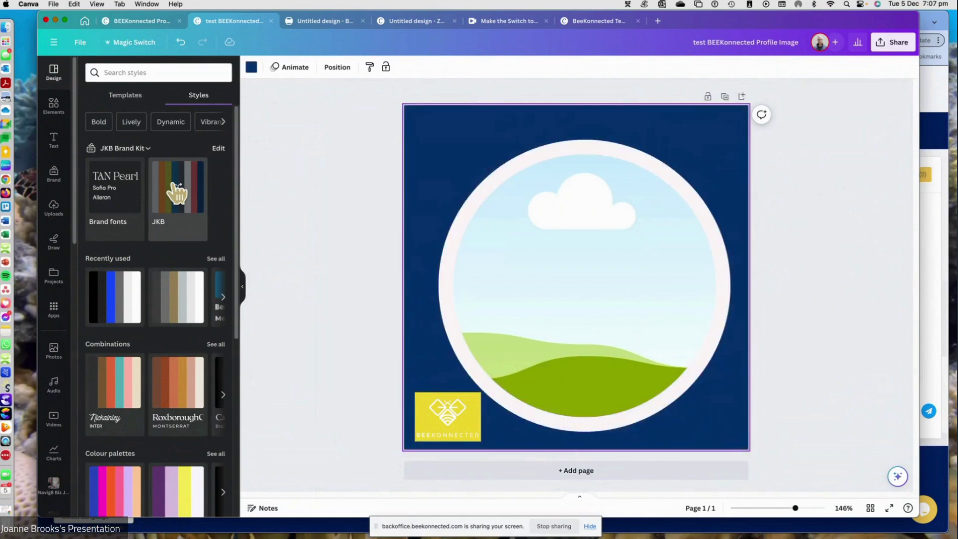
pyautogui.click(176, 192)
pyautogui.click(176, 192)
pyautogui.click(175, 192)
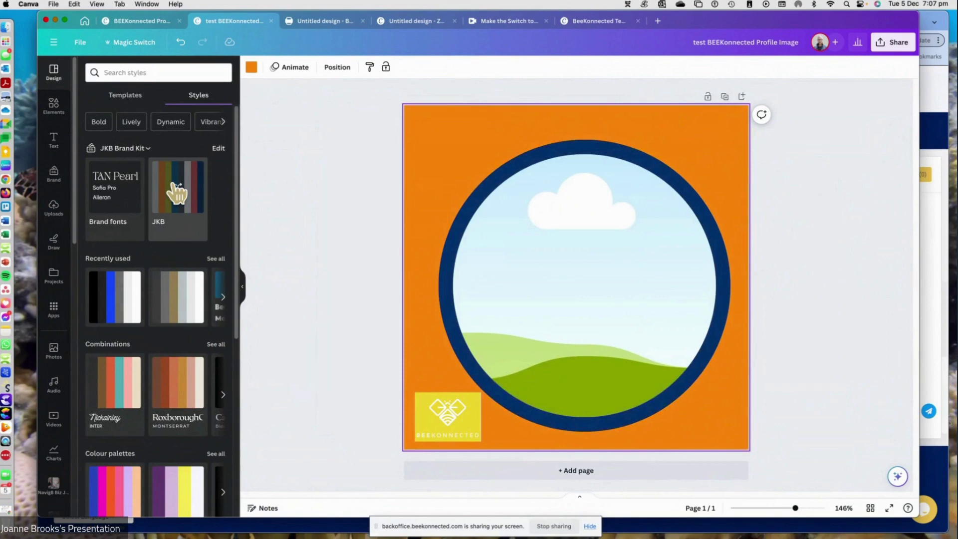
# - Add brand-font Heading, Subheading and Body texts, and replace the Heading with the person's name
pyautogui.click(104, 193)
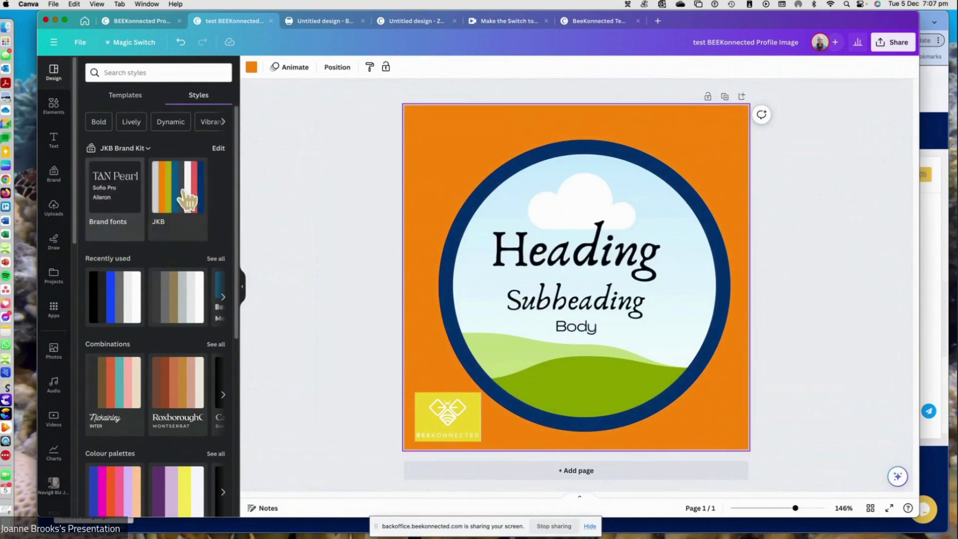
pyautogui.moveTo(550, 267); pyautogui.dragTo(469, 169)
pyautogui.doubleClick(468, 152)
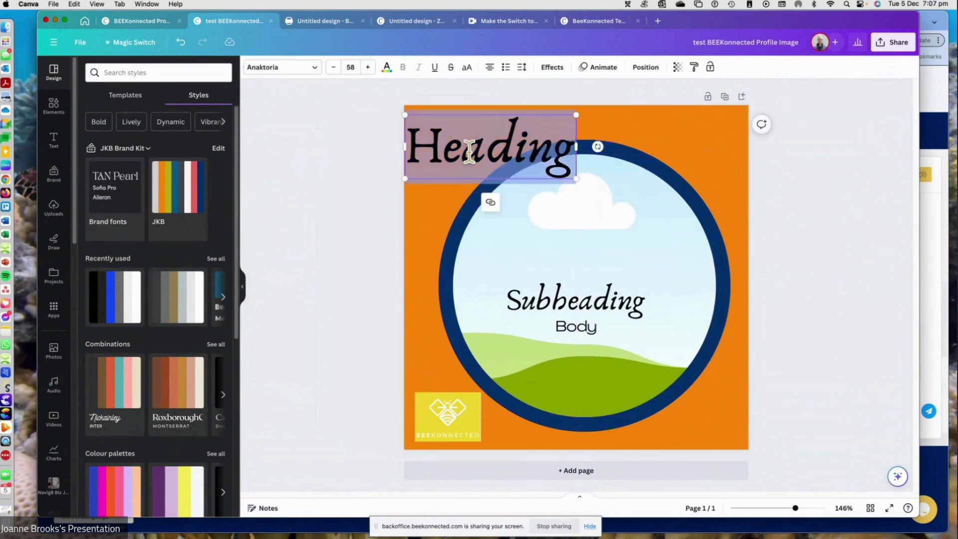
pyautogui.write('Jane Smith')
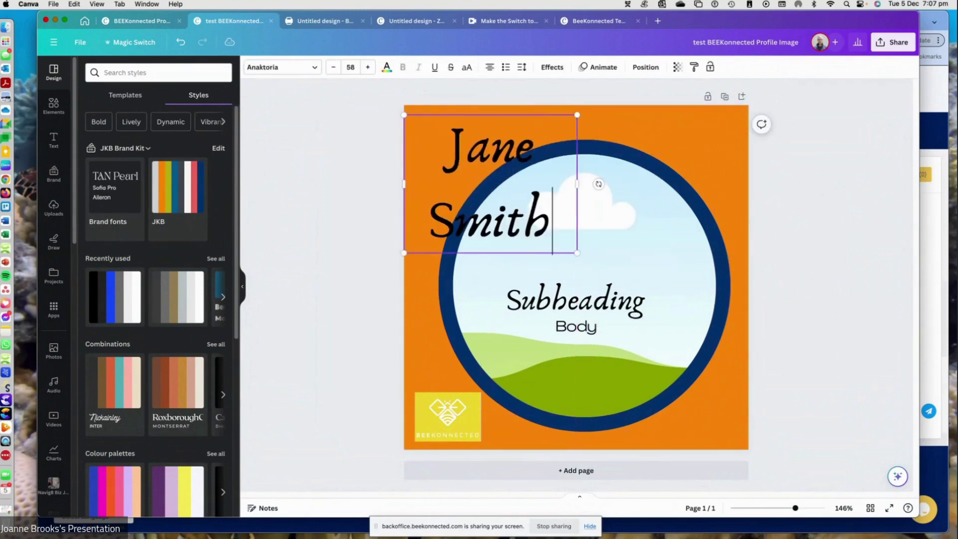
# - Resize the name caption, move it to the bottom of the circle and colour it white
pyautogui.moveTo(577, 183); pyautogui.dragTo(582, 154)
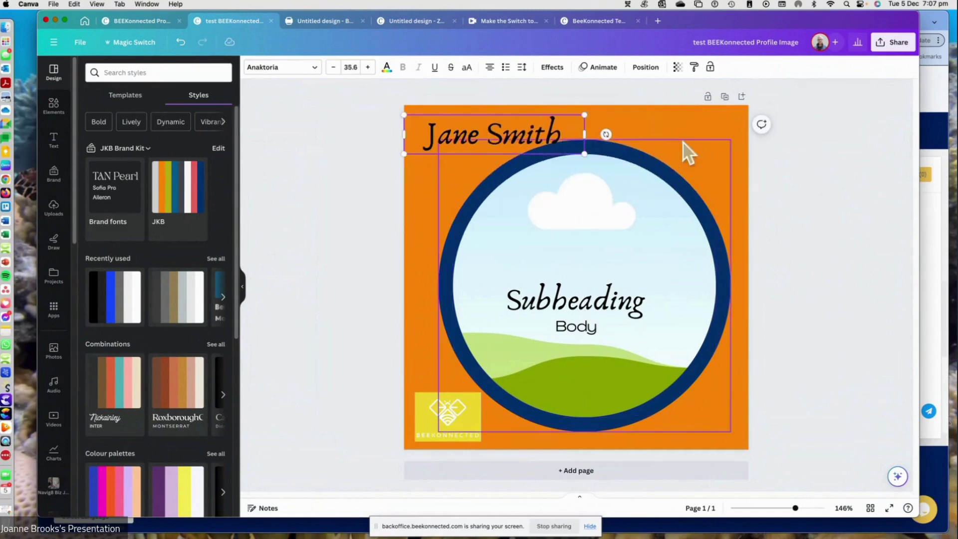
pyautogui.click(516, 144)
pyautogui.moveTo(516, 145); pyautogui.dragTo(599, 389)
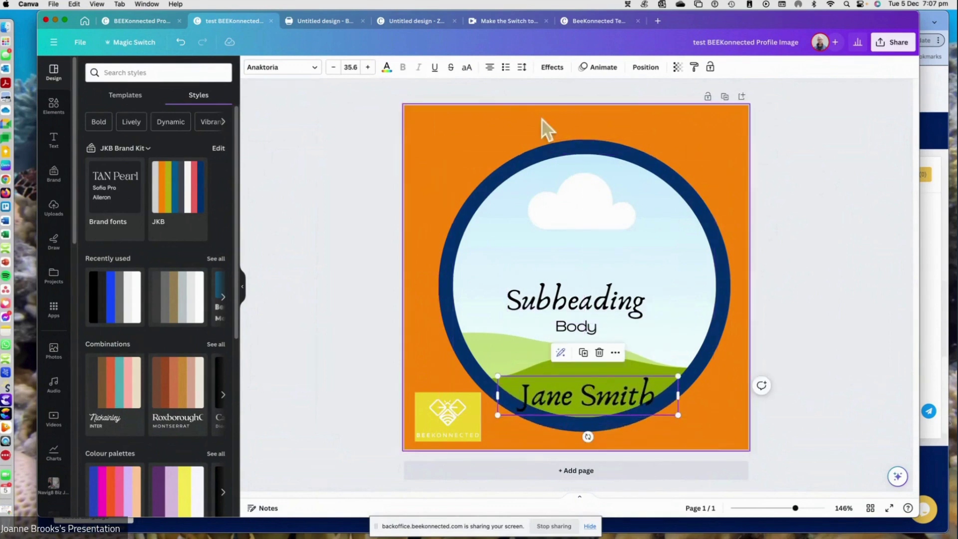
pyautogui.click(387, 70)
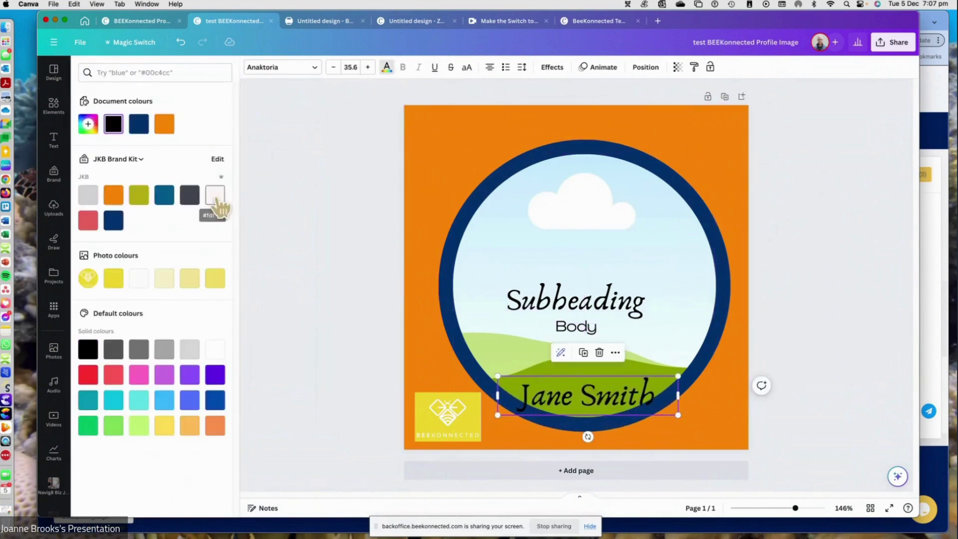
pyautogui.click(138, 287)
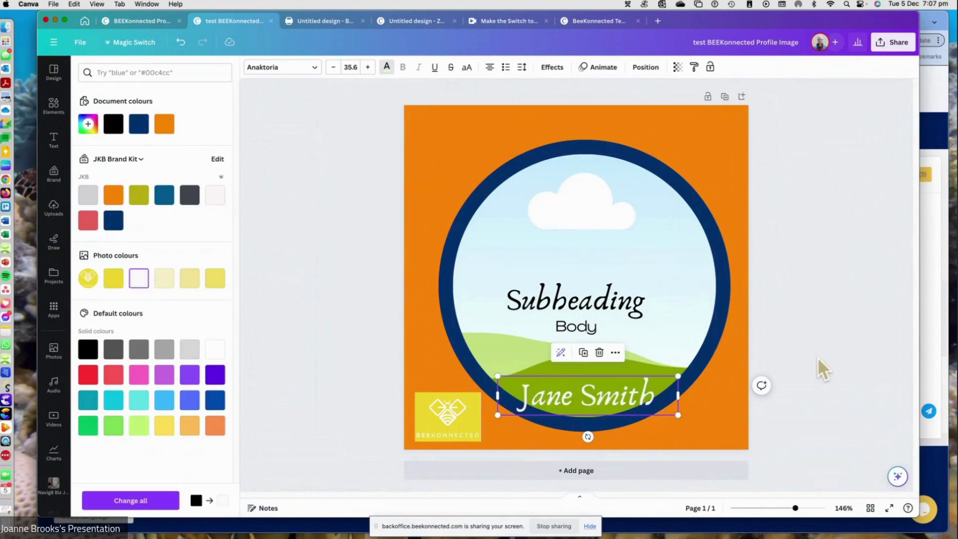
# - Delete the Subheading, the Body text and the BEEKONNECTED logo
pyautogui.click(583, 312)
pyautogui.press('Delete')
pyautogui.click(579, 327)
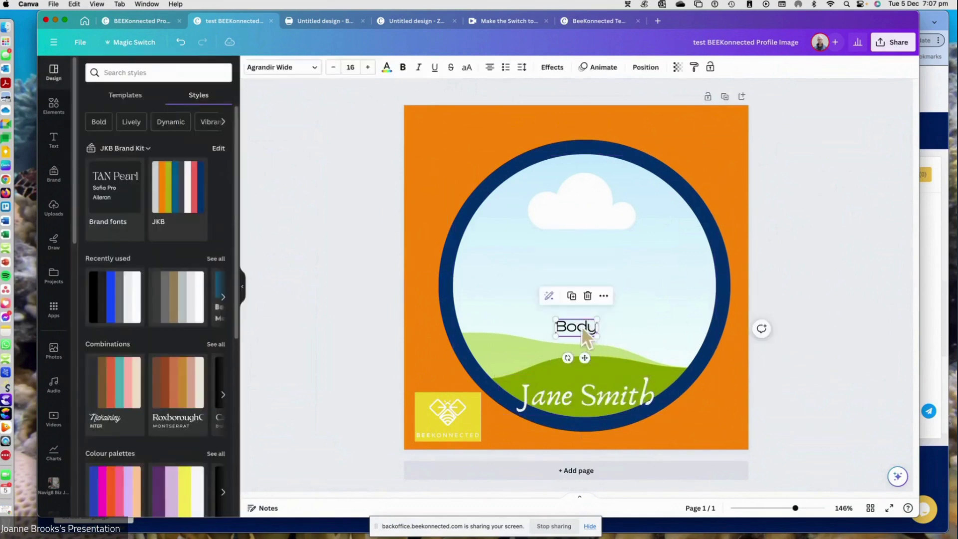
pyautogui.press('Delete')
pyautogui.click(458, 420)
pyautogui.press('Delete')
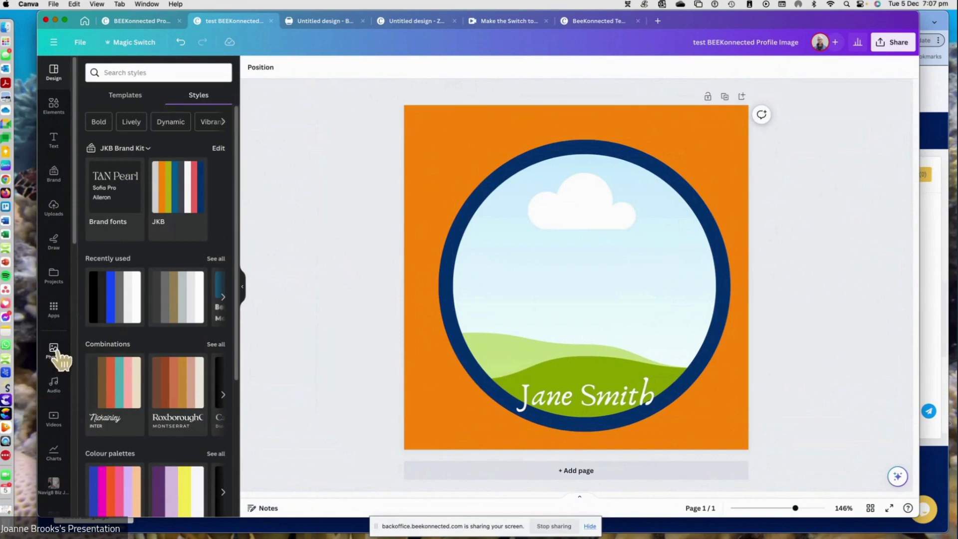
# - Add the white jb brand logo, shrink it and place it in the lower-left corner
pyautogui.scroll(-5, 52, 441)
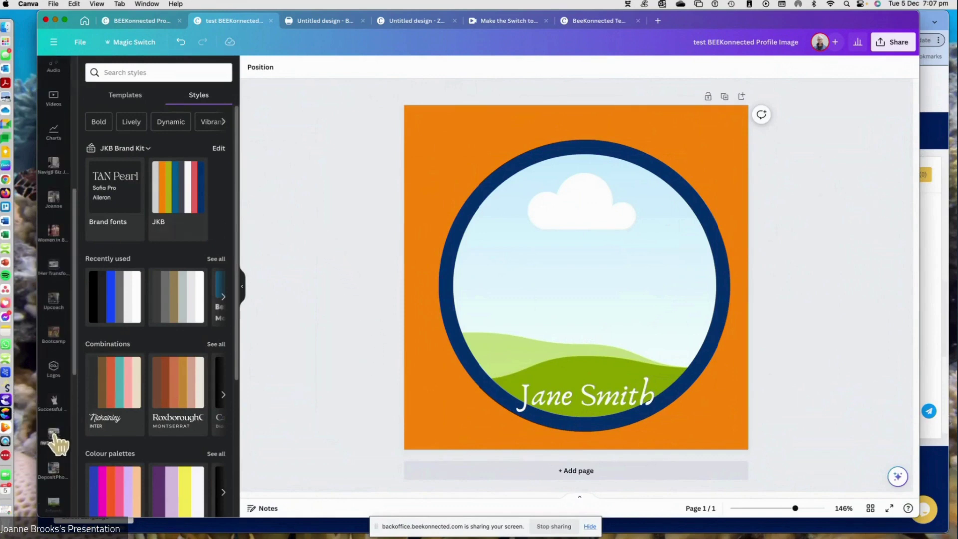
pyautogui.click(53, 372)
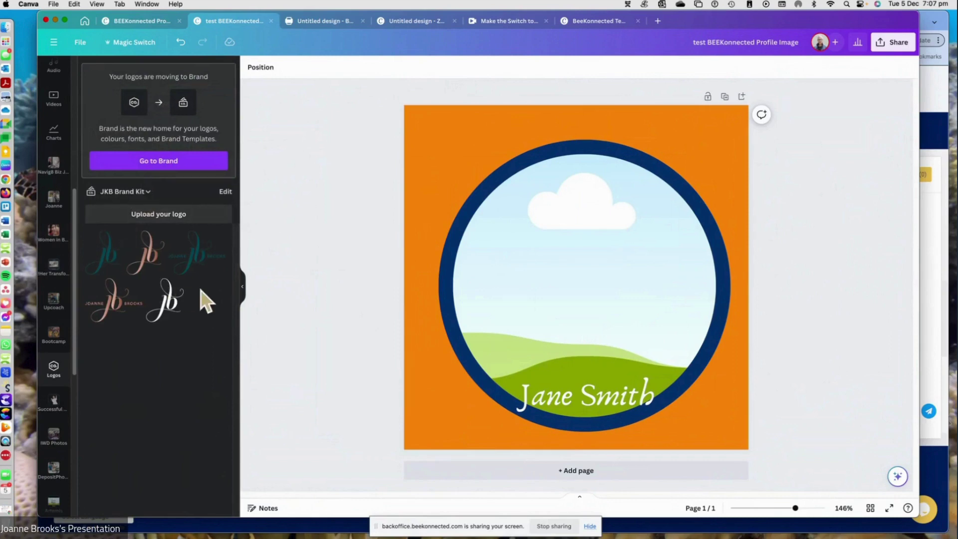
pyautogui.click(169, 306)
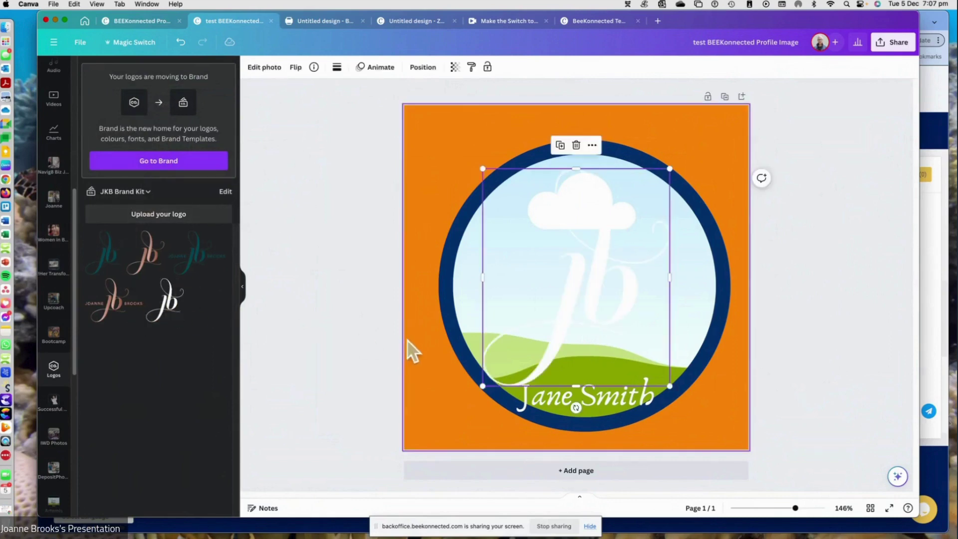
pyautogui.moveTo(545, 317); pyautogui.dragTo(431, 400)
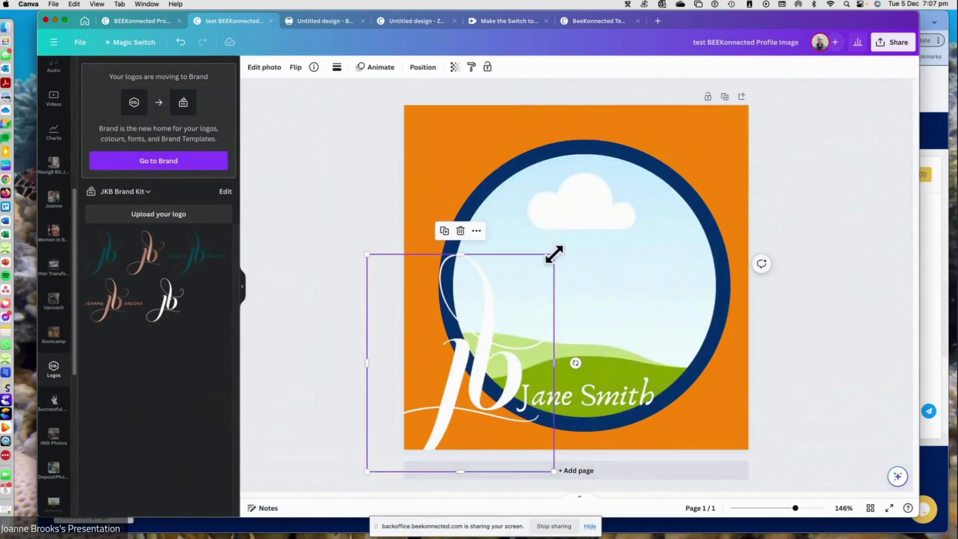
pyautogui.moveTo(554, 254); pyautogui.dragTo(468, 353)
pyautogui.moveTo(431, 416); pyautogui.dragTo(468, 394)
pyautogui.click(742, 441)
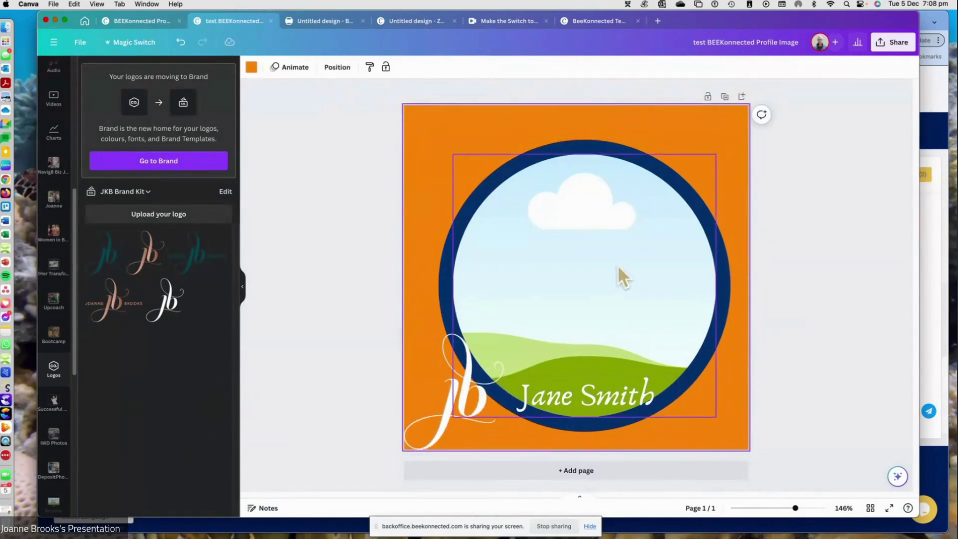
# - Replace the surname in the name caption with a different surname
pyautogui.click(618, 265)
pyautogui.click(601, 402)
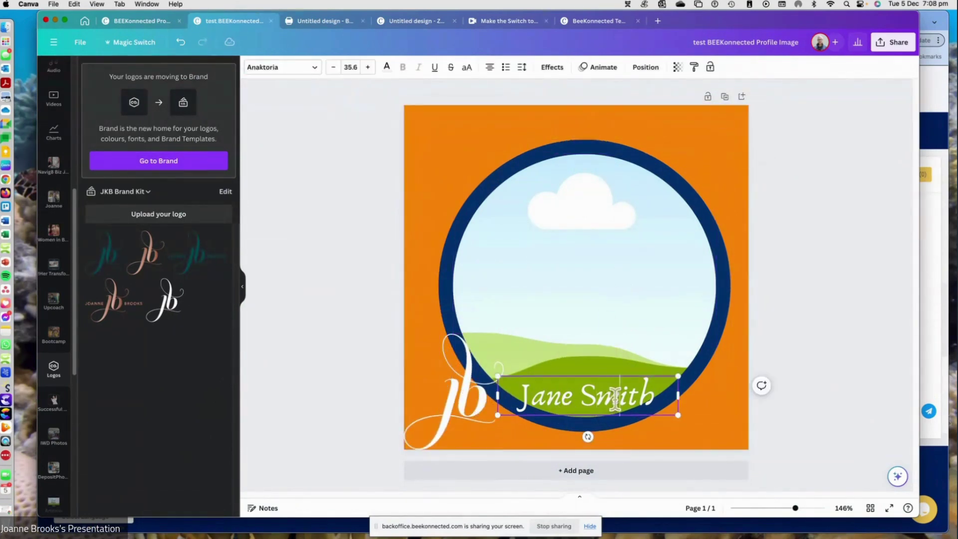
pyautogui.doubleClick(616, 399)
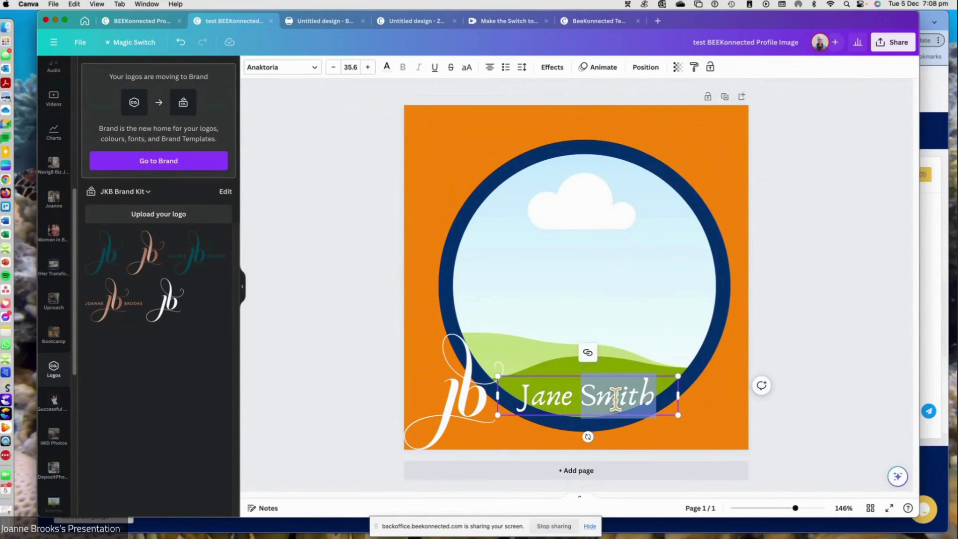
pyautogui.write('Banks')
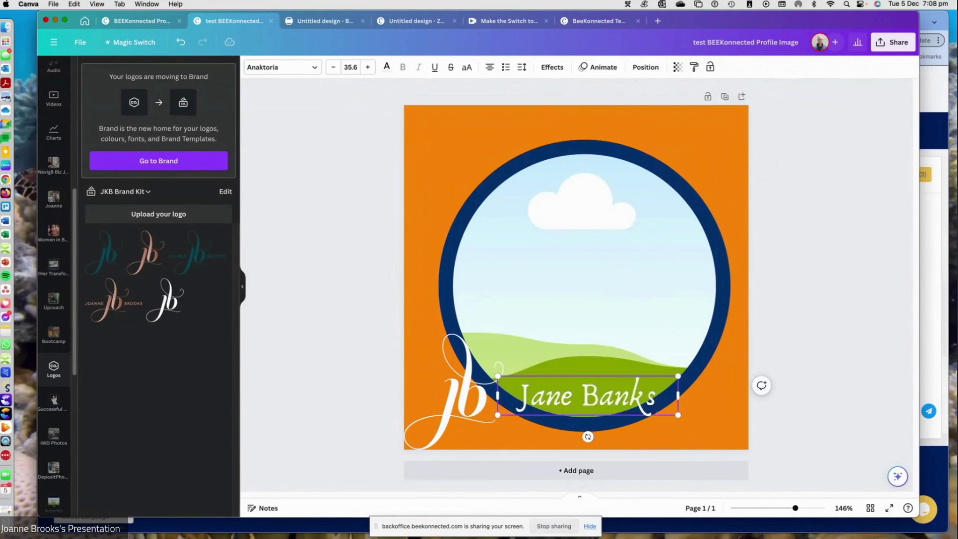
pyautogui.click(723, 428)
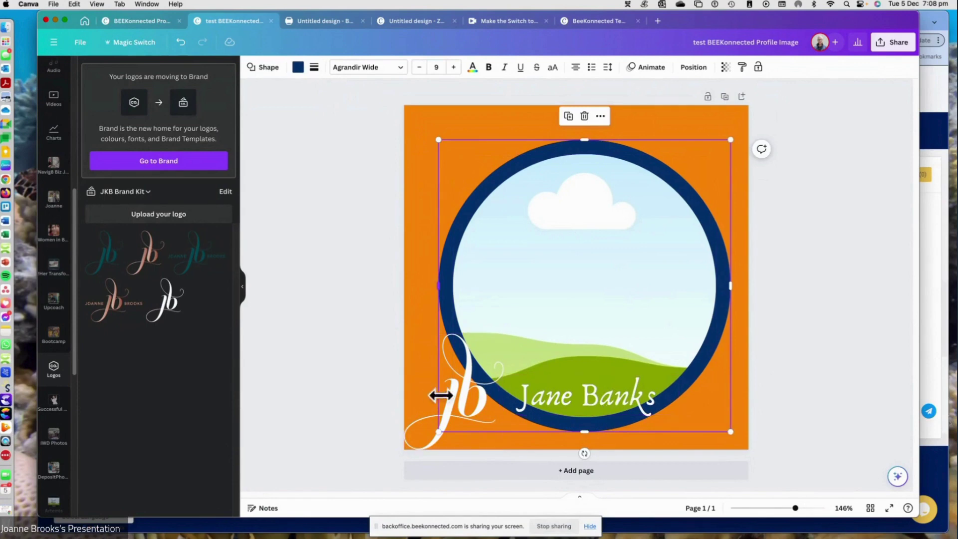
pyautogui.click(424, 128)
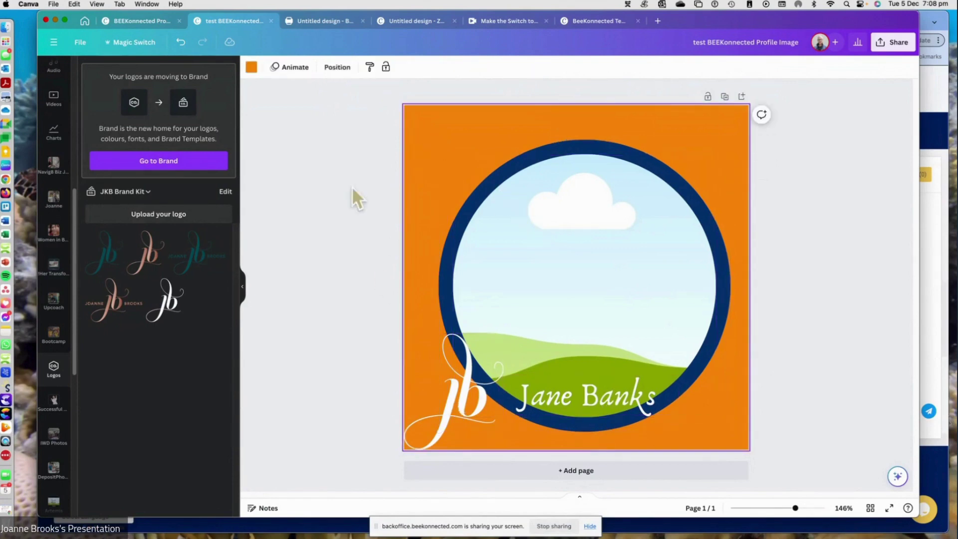
pyautogui.scroll(5, 55, 152)
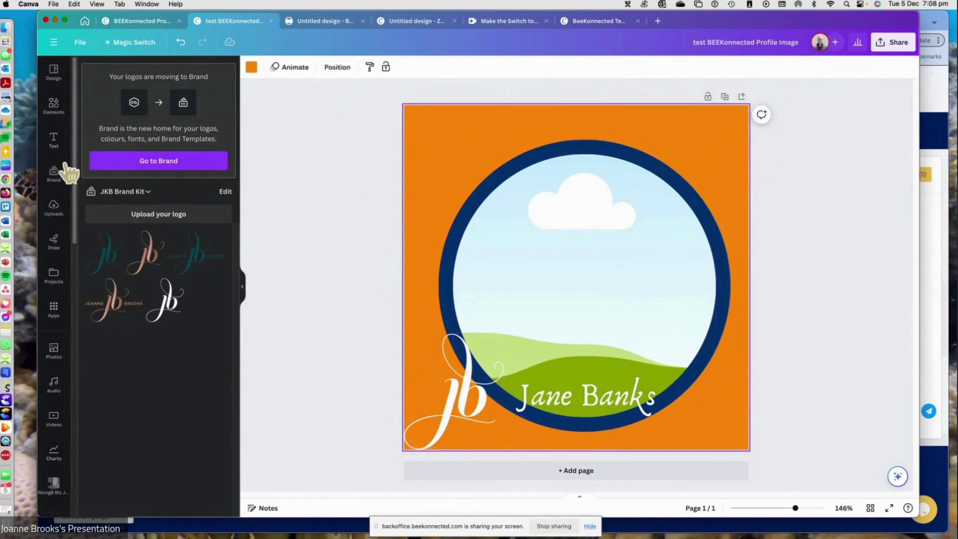
# - Drop the patterned-shirt photo from the personal uploads folder into the circle frame
pyautogui.click(53, 210)
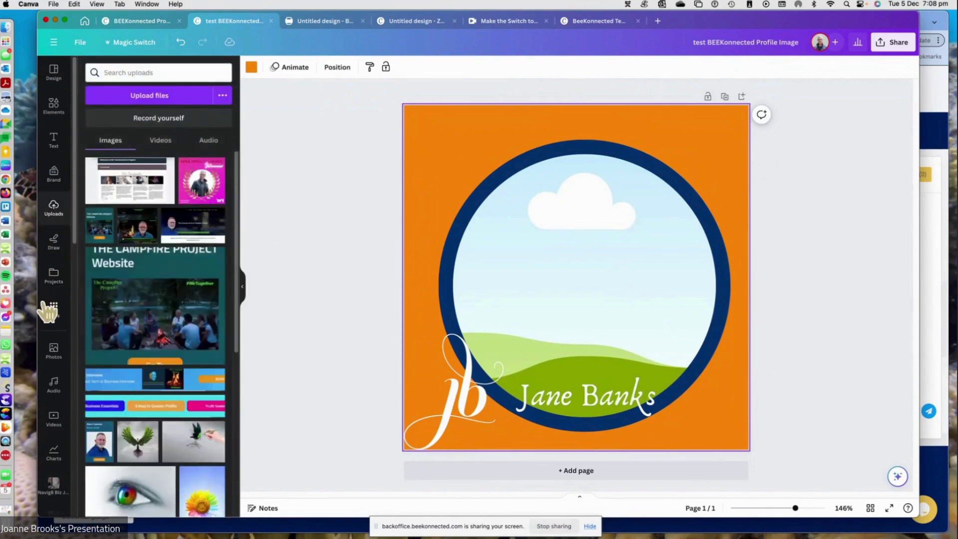
pyautogui.scroll(-3, 54, 399)
pyautogui.scroll(-2, 59, 403)
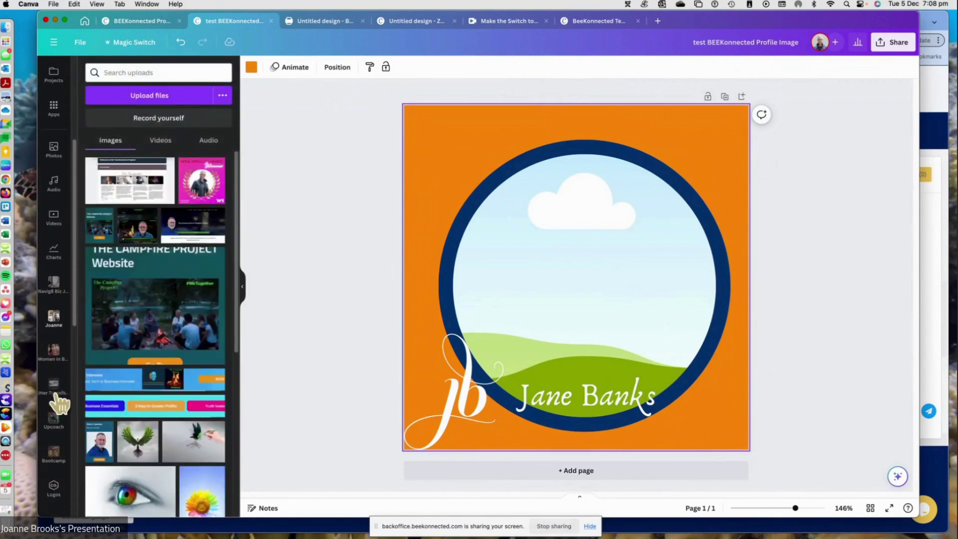
pyautogui.click(54, 322)
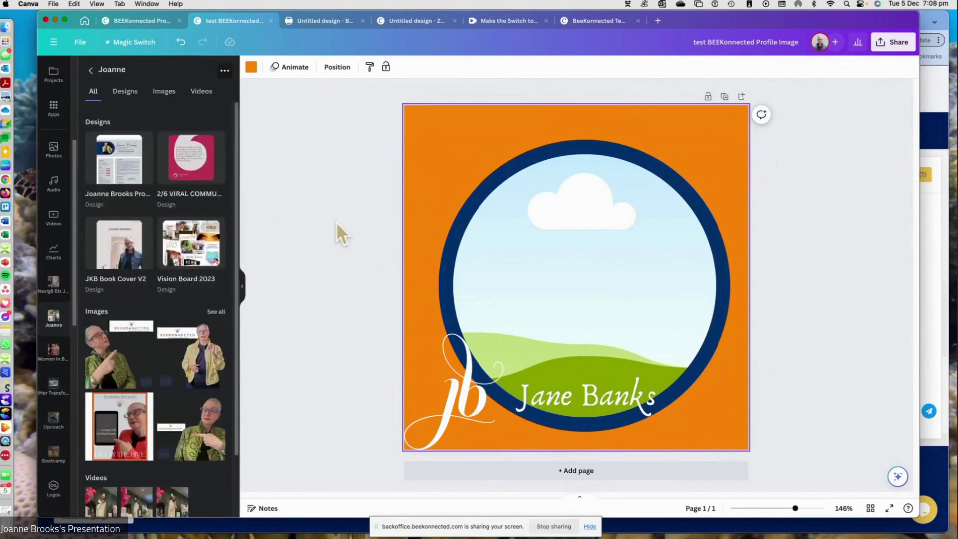
pyautogui.click(160, 94)
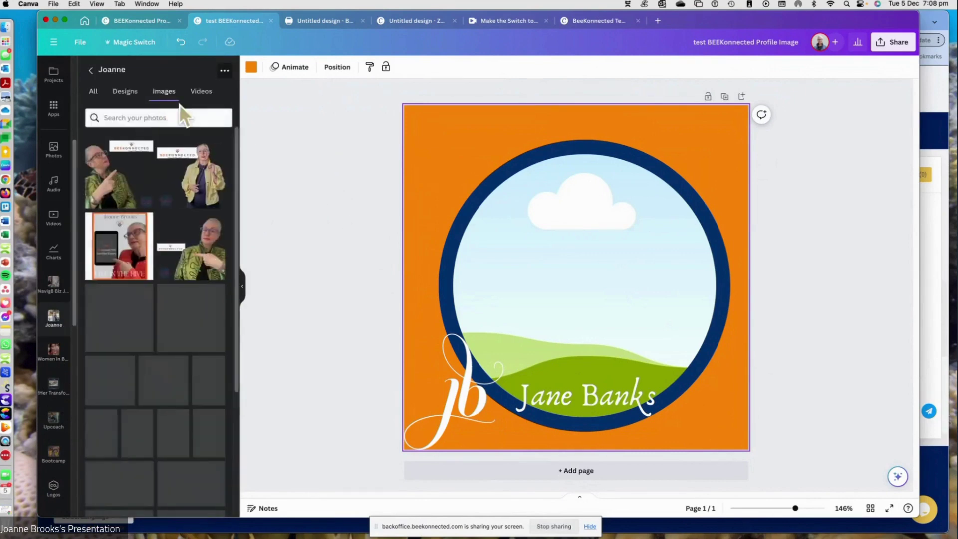
pyautogui.scroll(-5, 219, 279)
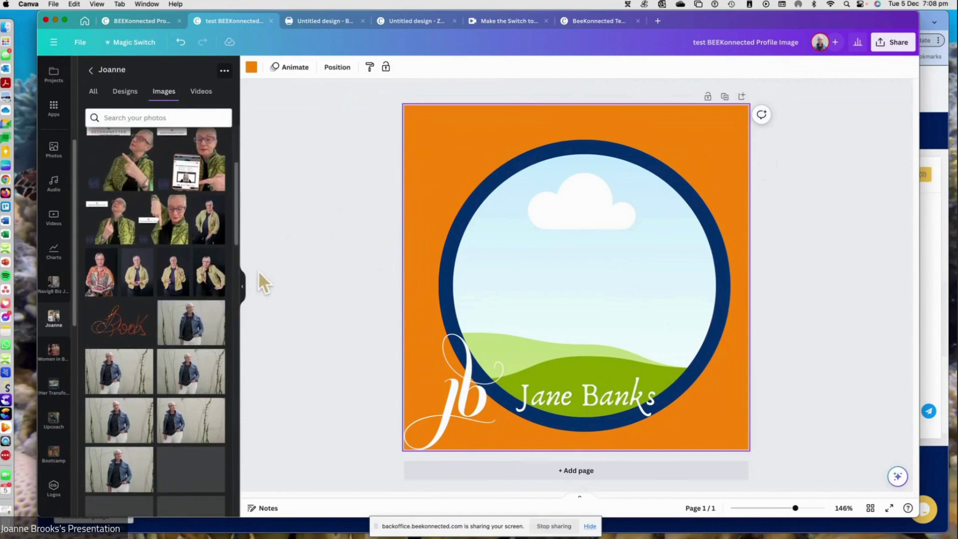
pyautogui.moveTo(99, 272); pyautogui.dragTo(568, 279)
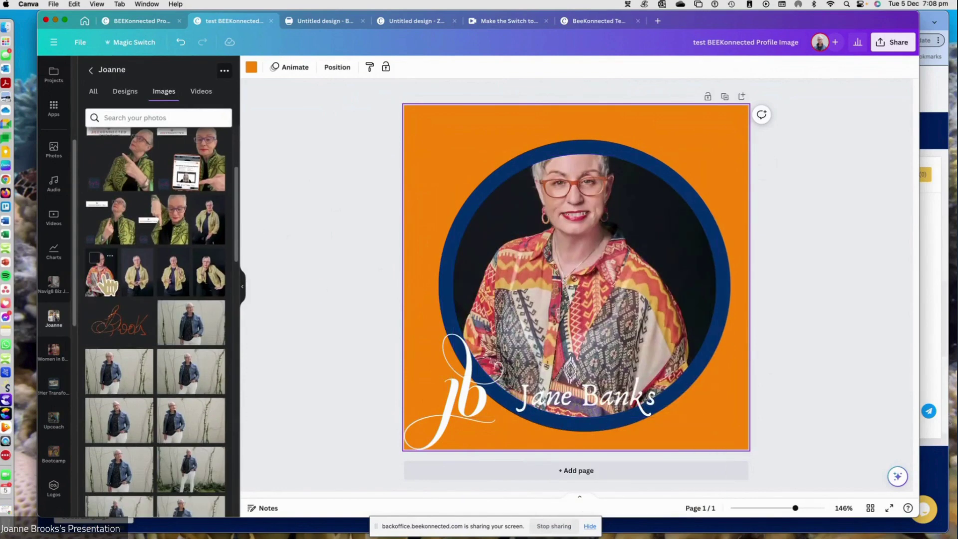
# - Re-crop the portrait so it sits lower in the circle, centring the face
pyautogui.click(574, 297)
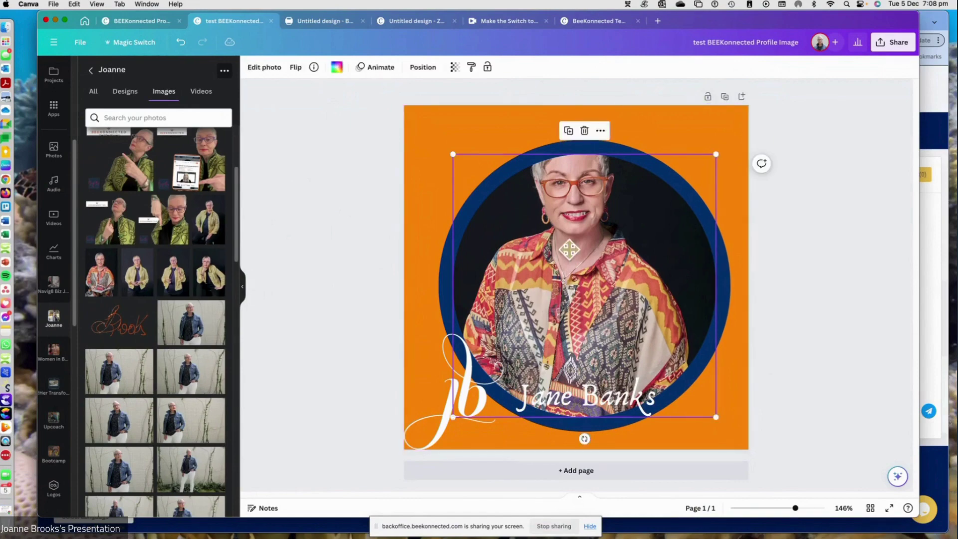
pyautogui.doubleClick(569, 257)
pyautogui.moveTo(569, 259); pyautogui.dragTo(570, 294)
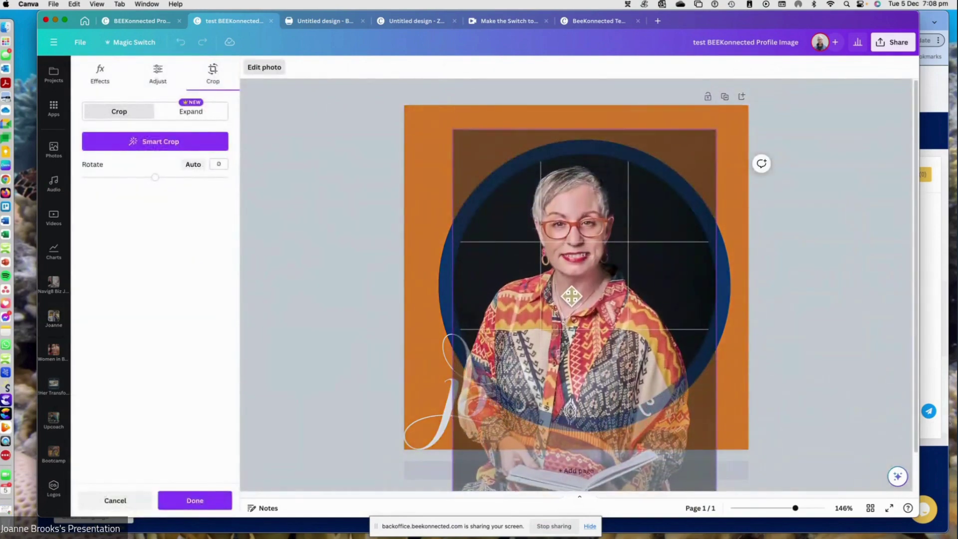
pyautogui.click(811, 349)
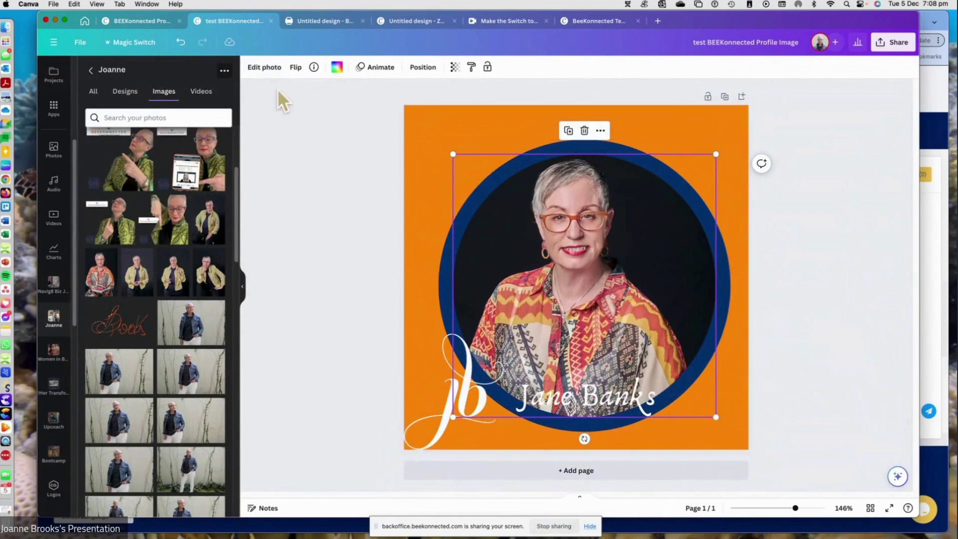
pyautogui.click(264, 70)
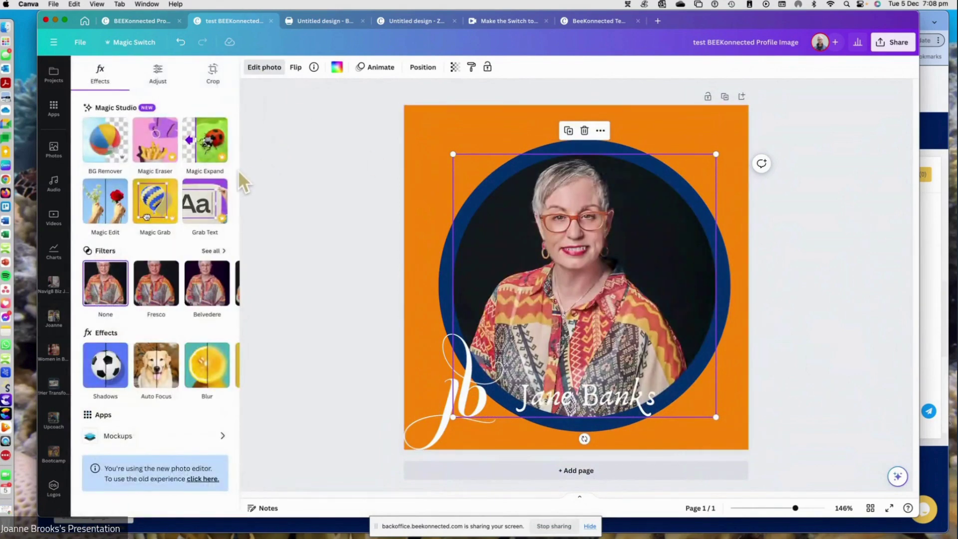
# - Remove the portrait's background and fill the circle with the teal brand colour
pyautogui.click(106, 149)
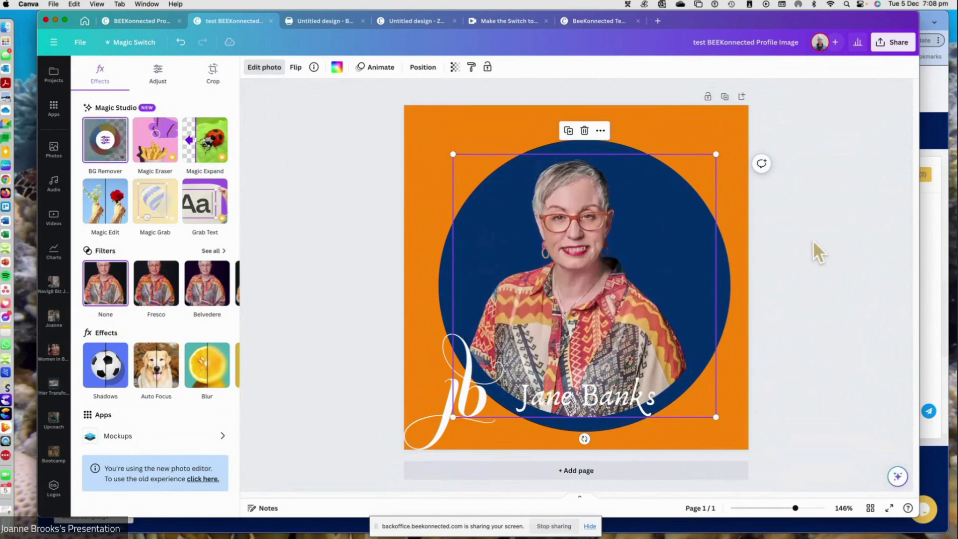
pyautogui.click(599, 166)
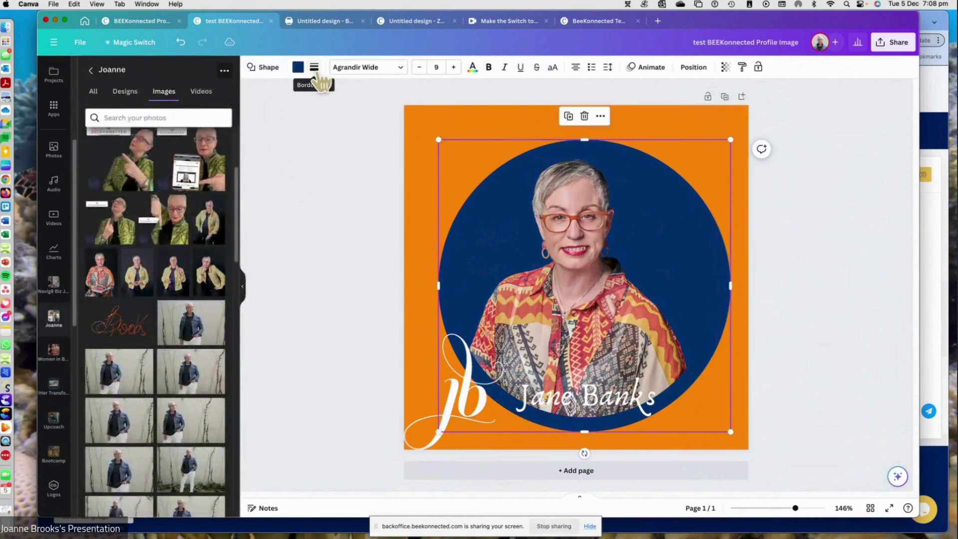
pyautogui.click(298, 67)
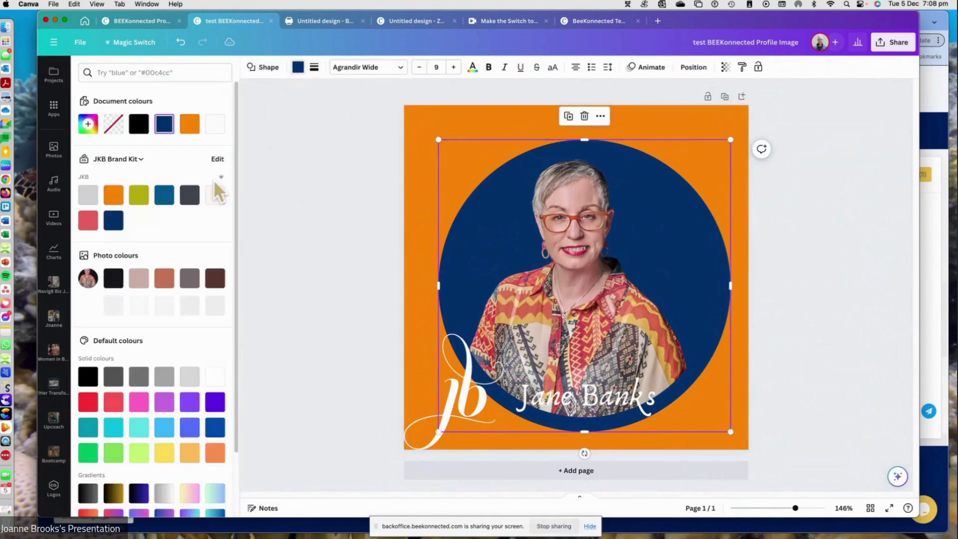
pyautogui.click(135, 201)
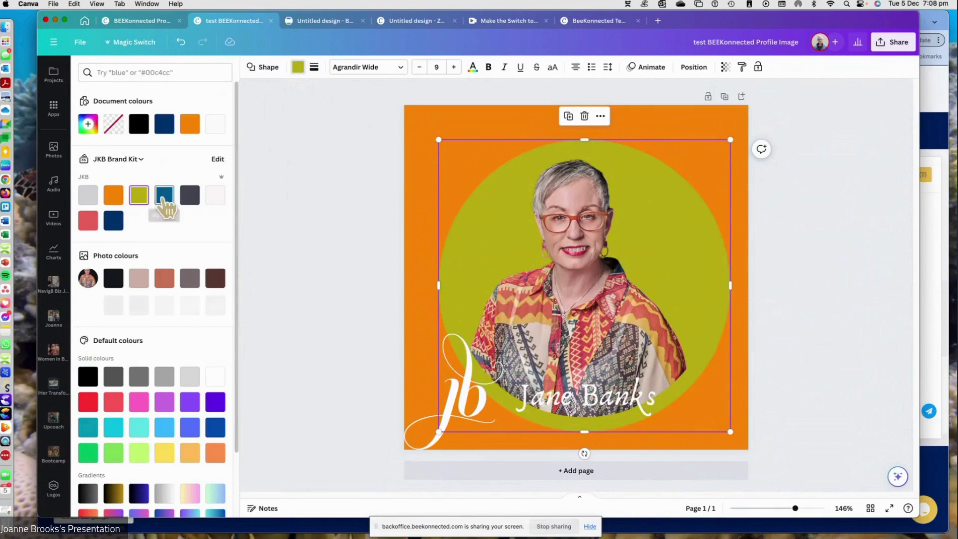
pyautogui.click(163, 202)
# - Make the page background light grey and shift the name text and monogram into place
pyautogui.click(451, 135)
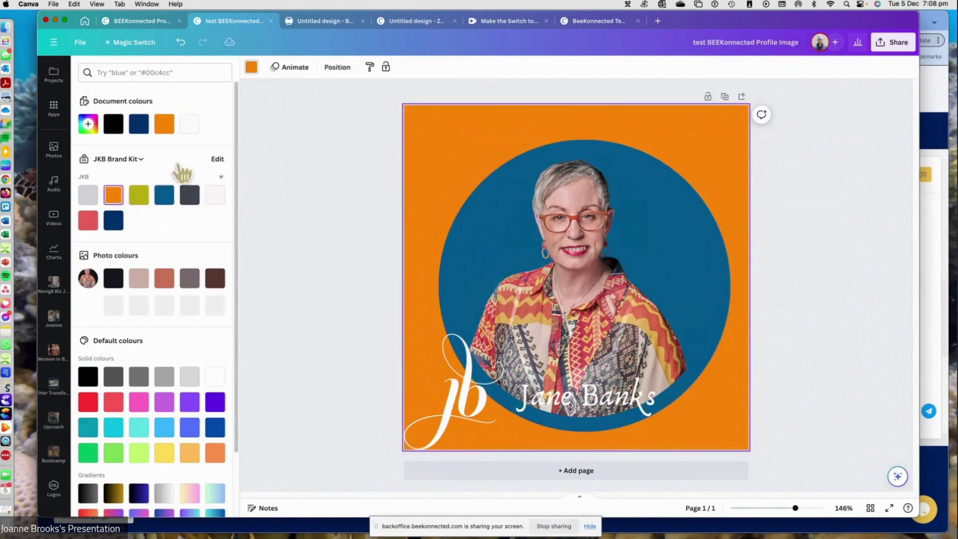
pyautogui.click(88, 195)
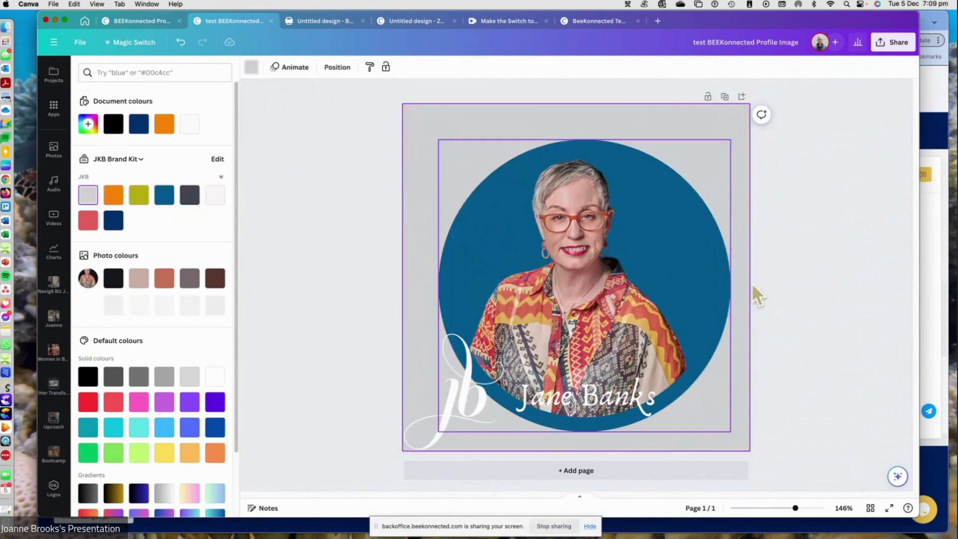
pyautogui.click(755, 294)
pyautogui.moveTo(592, 404); pyautogui.dragTo(590, 429)
pyautogui.click(438, 413)
pyautogui.moveTo(439, 413); pyautogui.dragTo(447, 406)
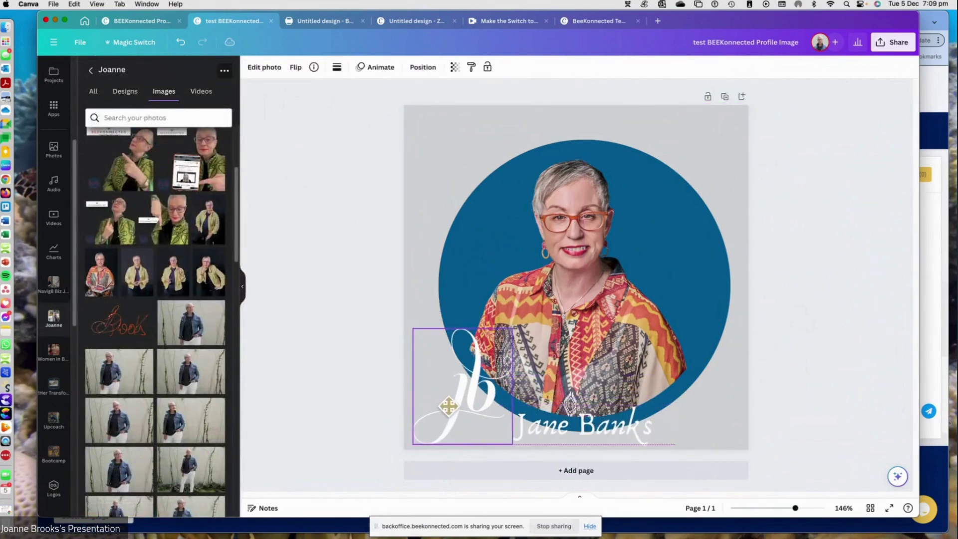
pyautogui.click(869, 374)
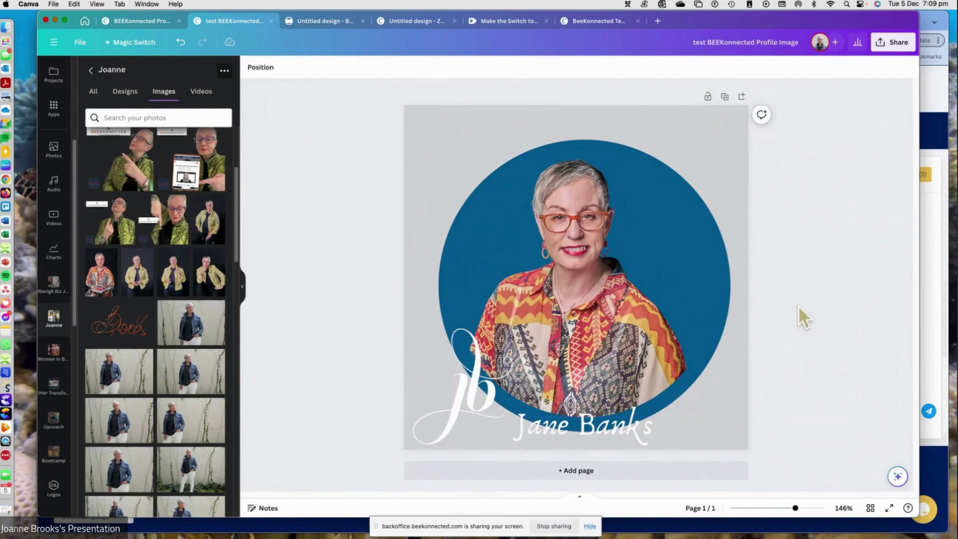
# - Download the design as a JPG, test BEEKonnected Profile Image.jpg, saved to the Desktop
pyautogui.click(894, 42)
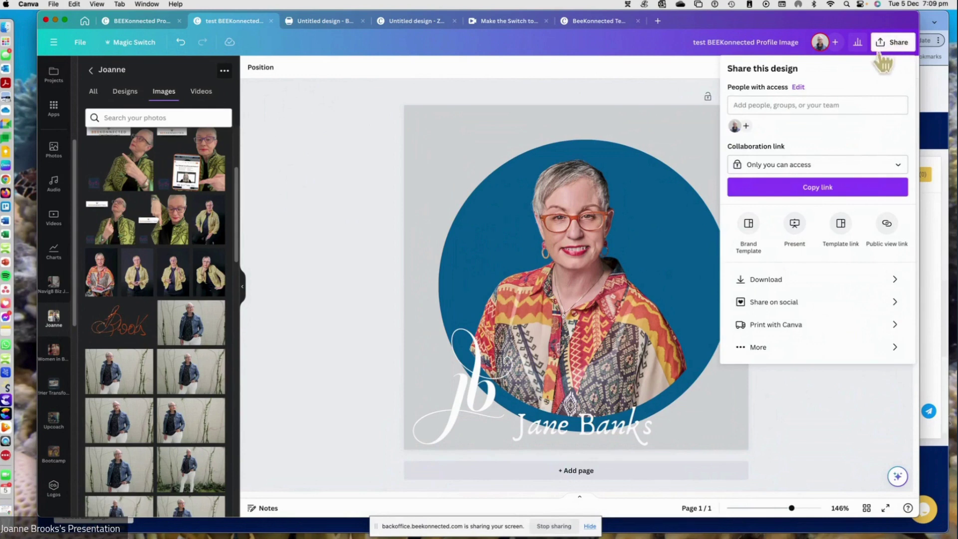
pyautogui.click(776, 279)
pyautogui.click(761, 109)
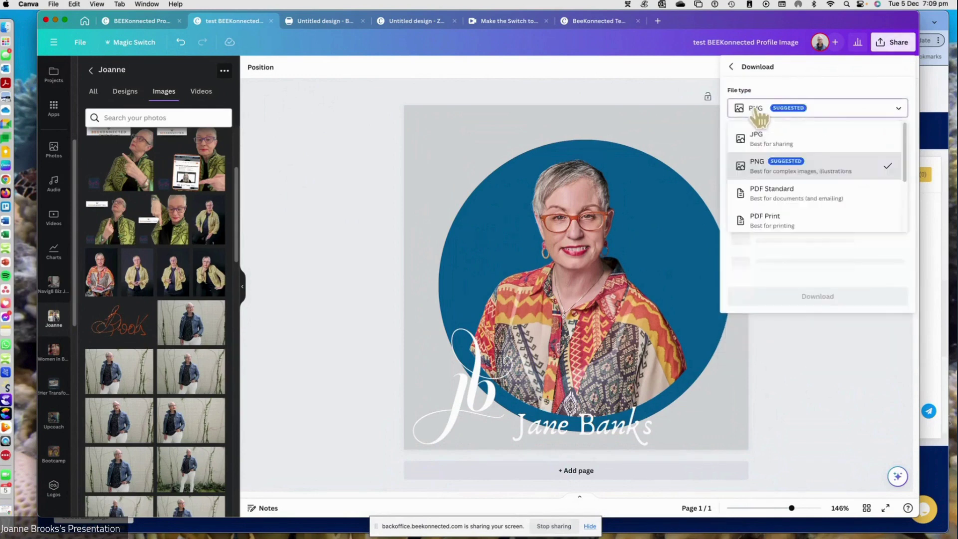
pyautogui.click(758, 134)
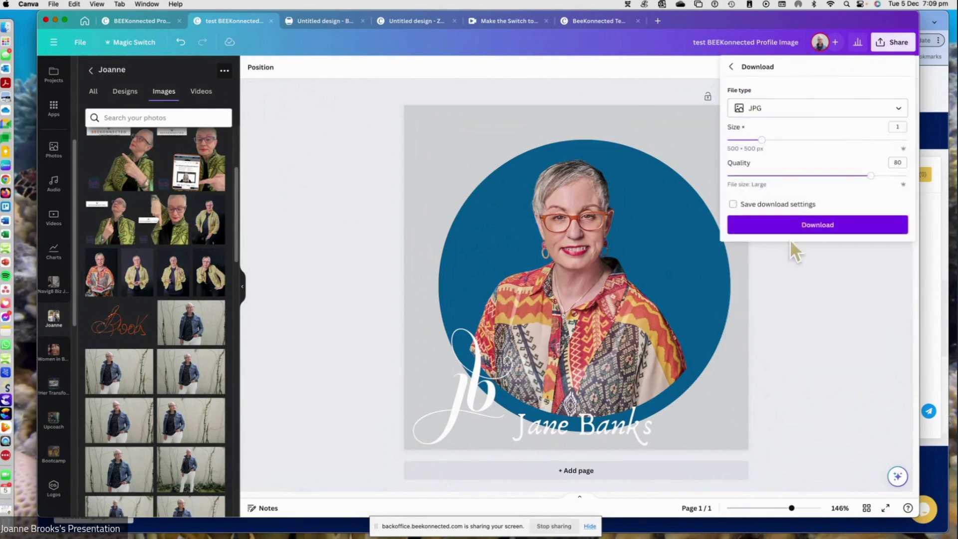
pyautogui.click(819, 230)
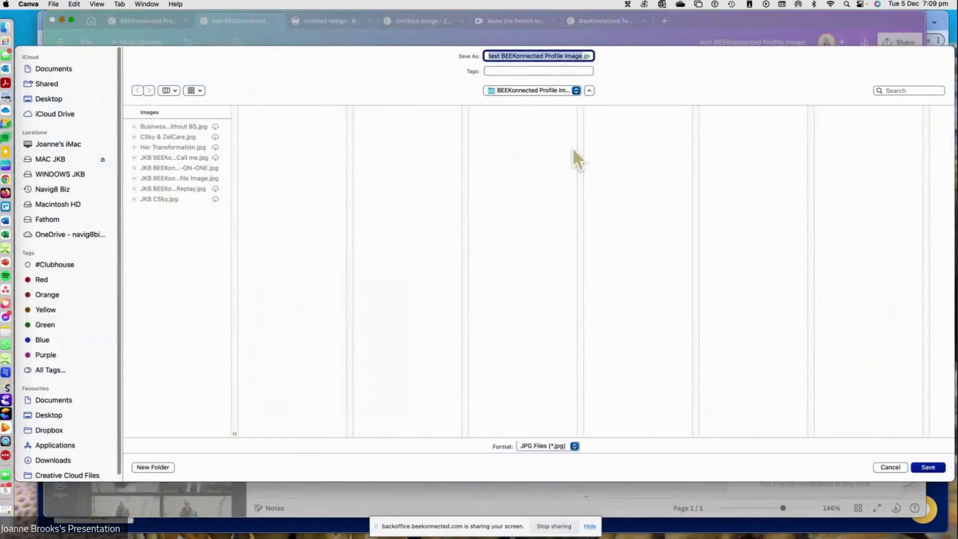
pyautogui.click(67, 97)
pyautogui.press('Return')
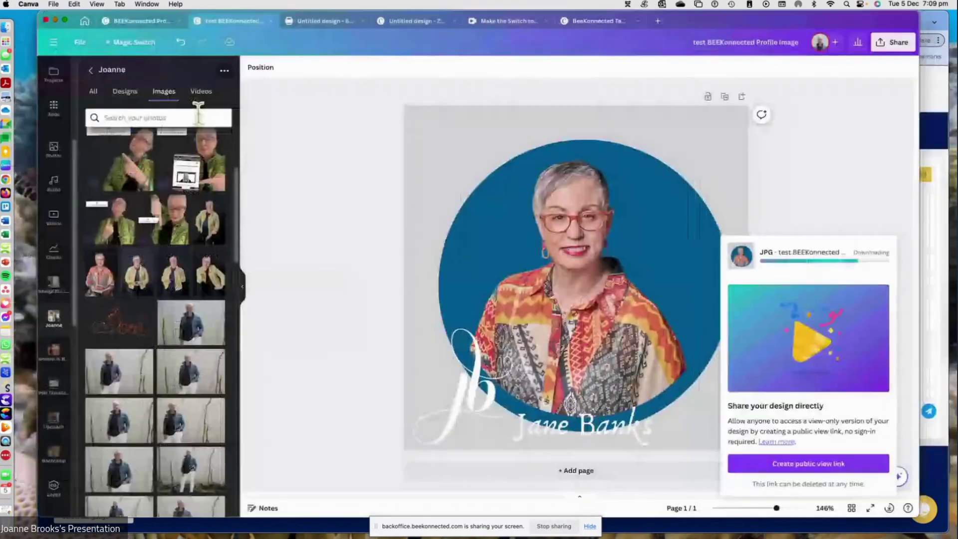
pyautogui.click(333, 167)
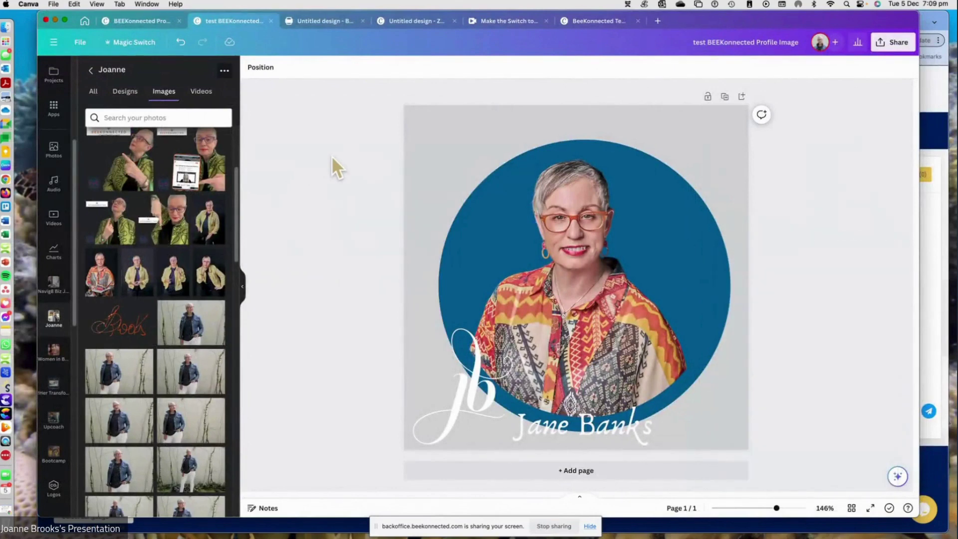
# - Make a 500 × 500 px resized copy of the profile image and open it
pyautogui.click(130, 45)
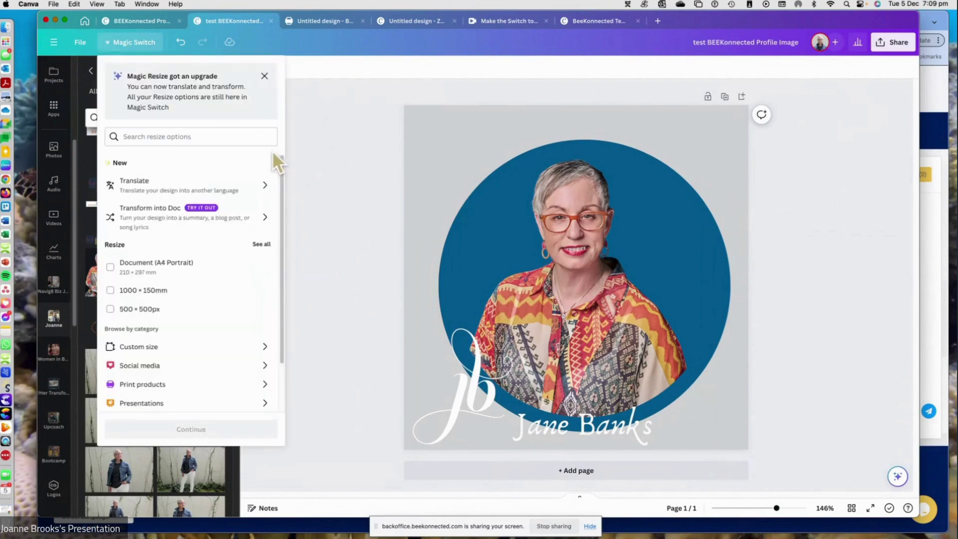
pyautogui.click(110, 309)
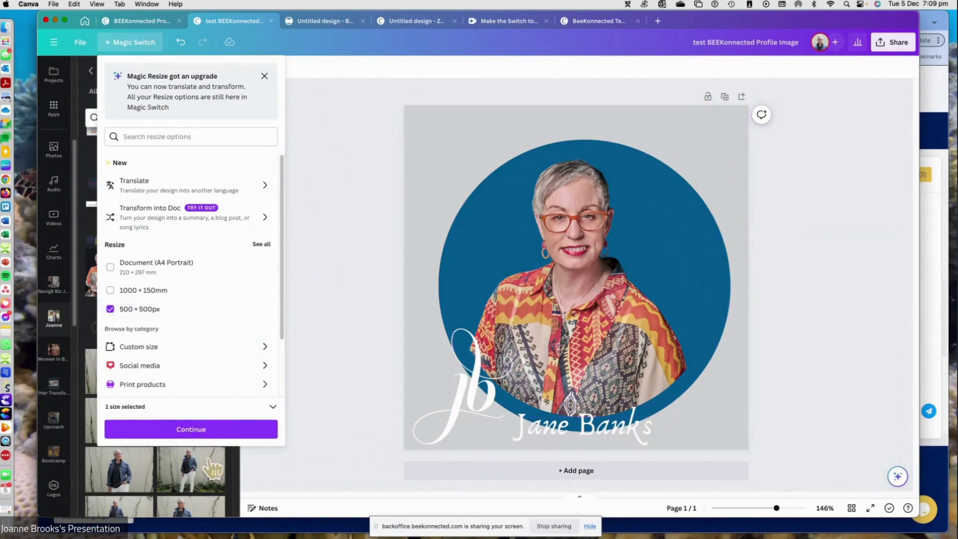
pyautogui.click(191, 429)
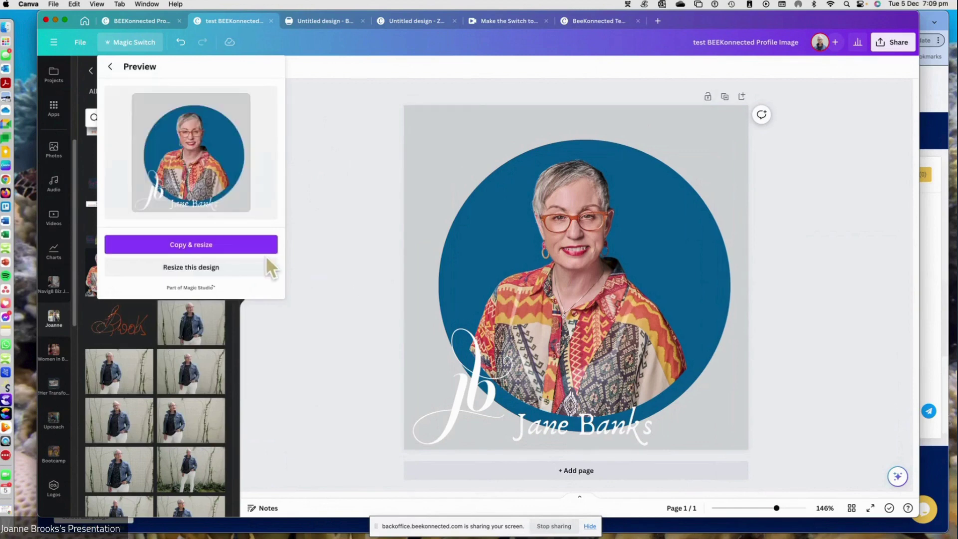
pyautogui.click(191, 244)
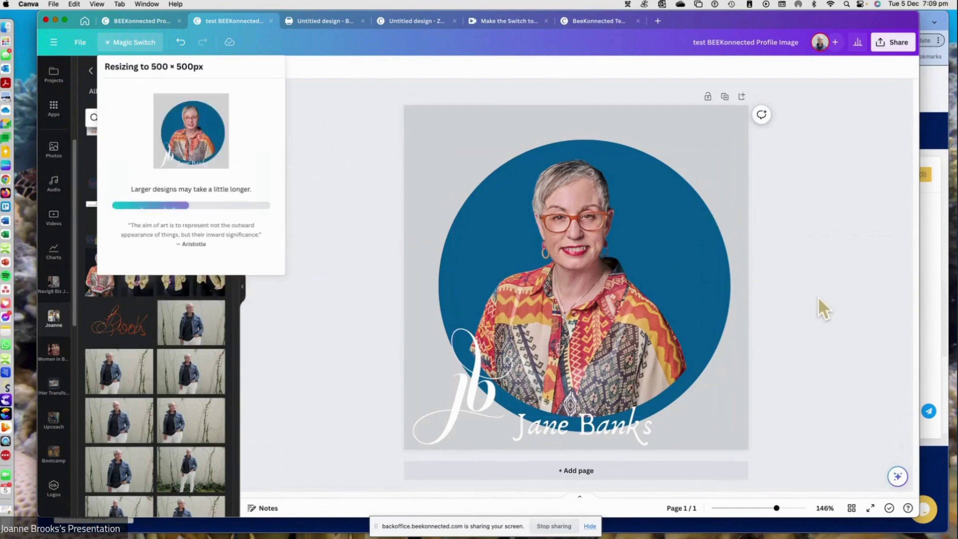
pyautogui.click(195, 142)
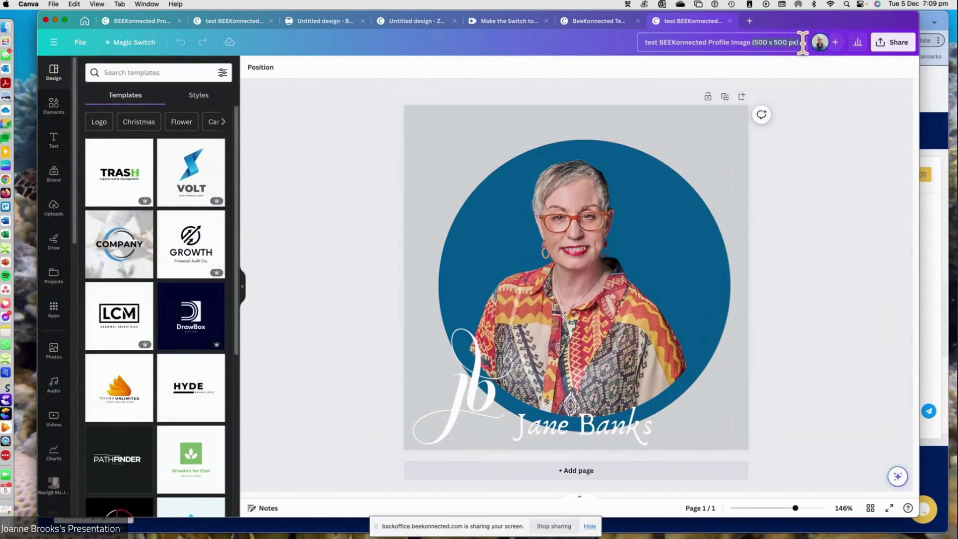
# - Go to the resized copy's tab, then bring the BeeKonnected live meeting window forward
pyautogui.click(232, 21)
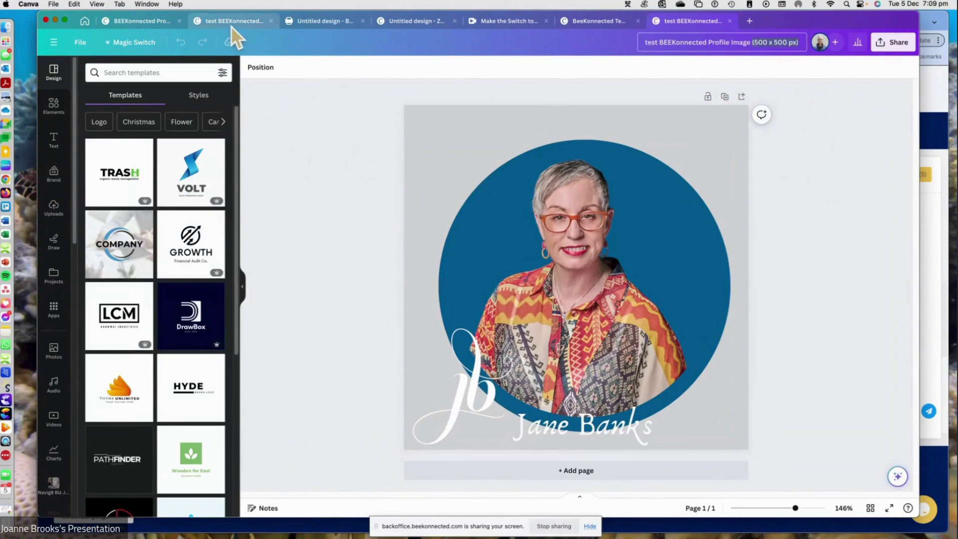
pyautogui.click(782, 43)
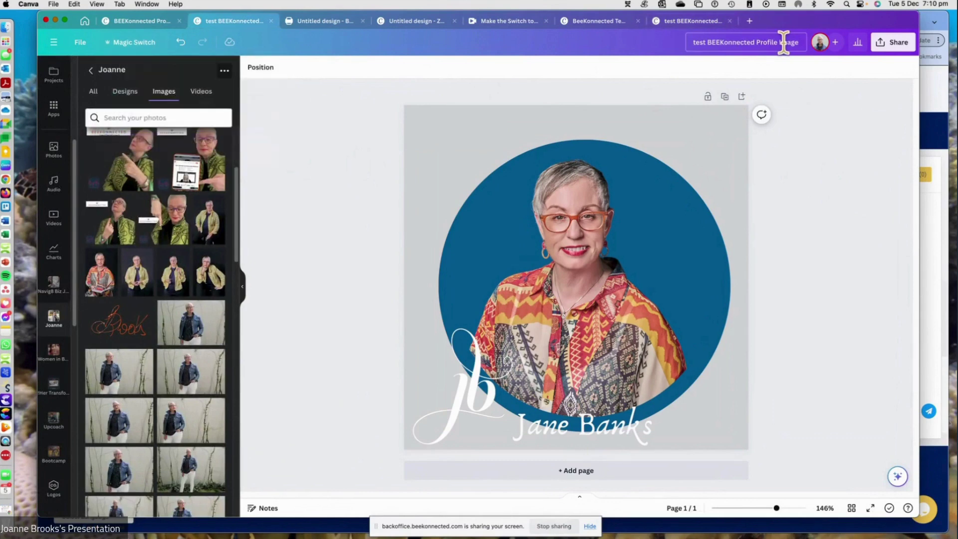
pyautogui.click(693, 22)
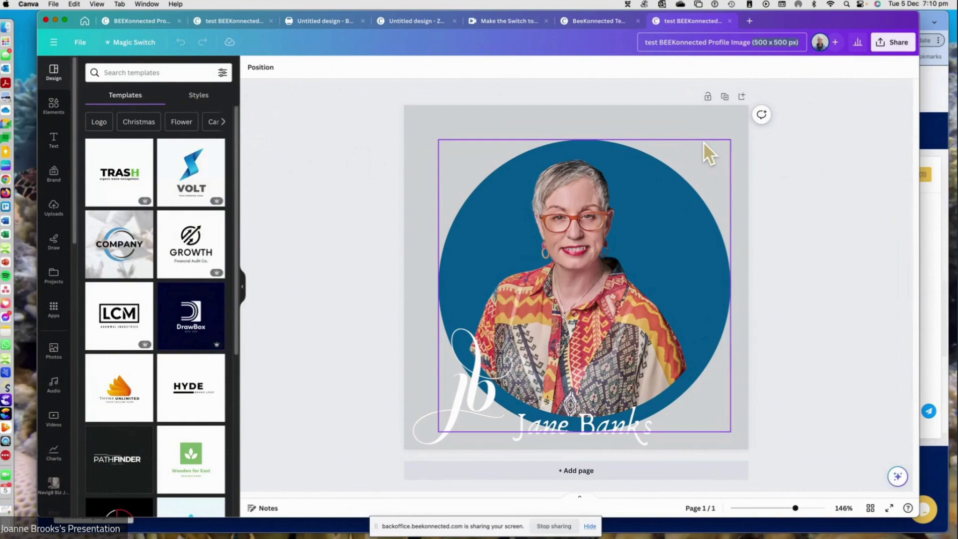
pyautogui.click(18, 181)
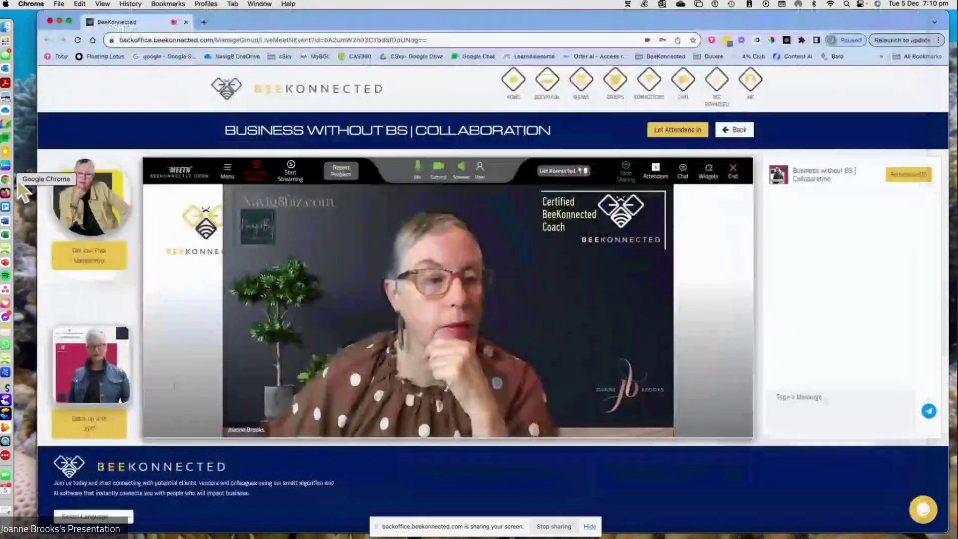
# - Let attendees into the BeeKonnected live event, then return to the Canva design
pyautogui.click(677, 129)
pyautogui.press('Return')
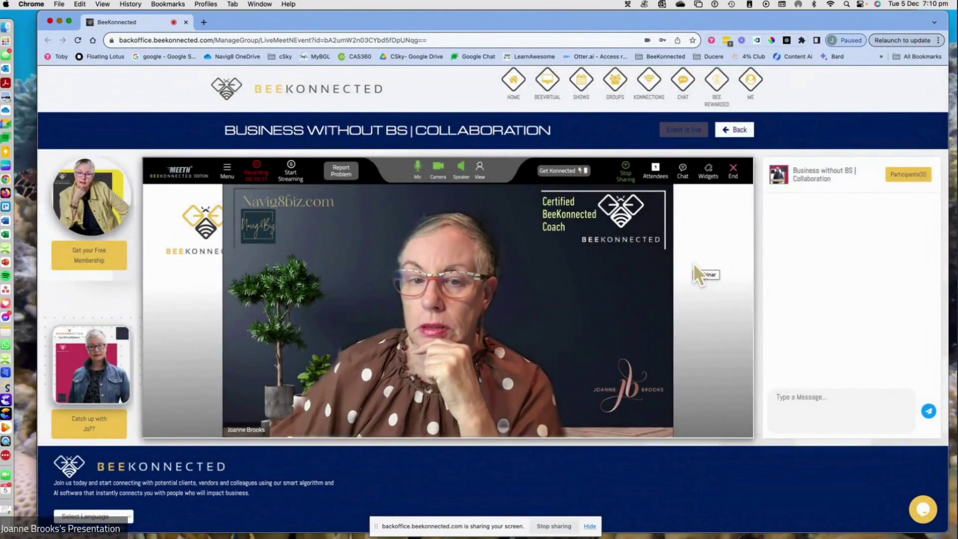
pyautogui.click(6, 164)
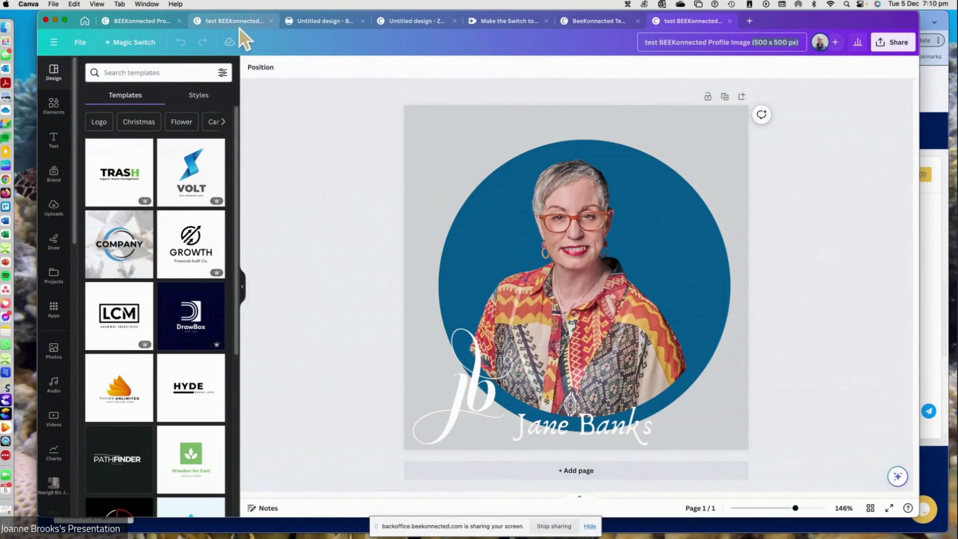
# - Copy the blank banner at a custom 950 × 250 mm size and open the copy
pyautogui.click(323, 23)
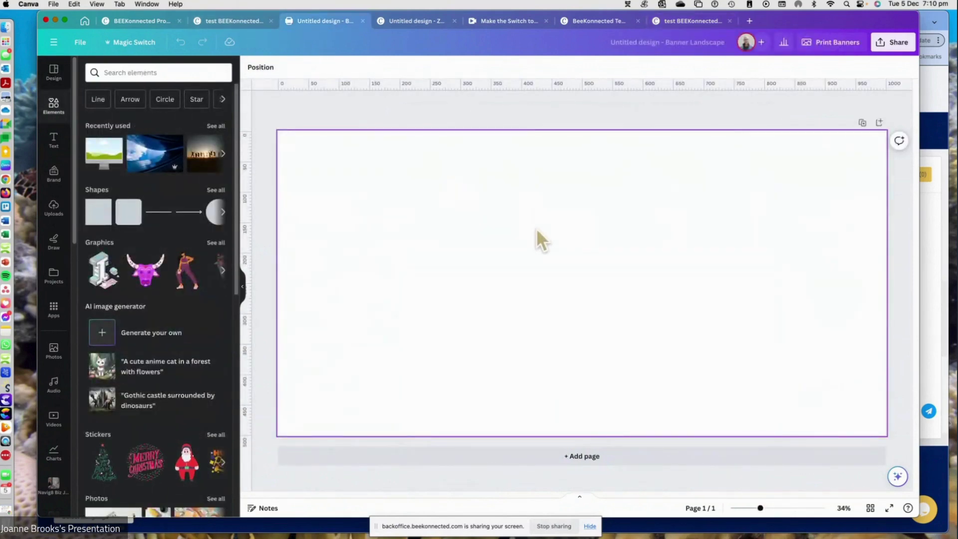
pyautogui.click(134, 44)
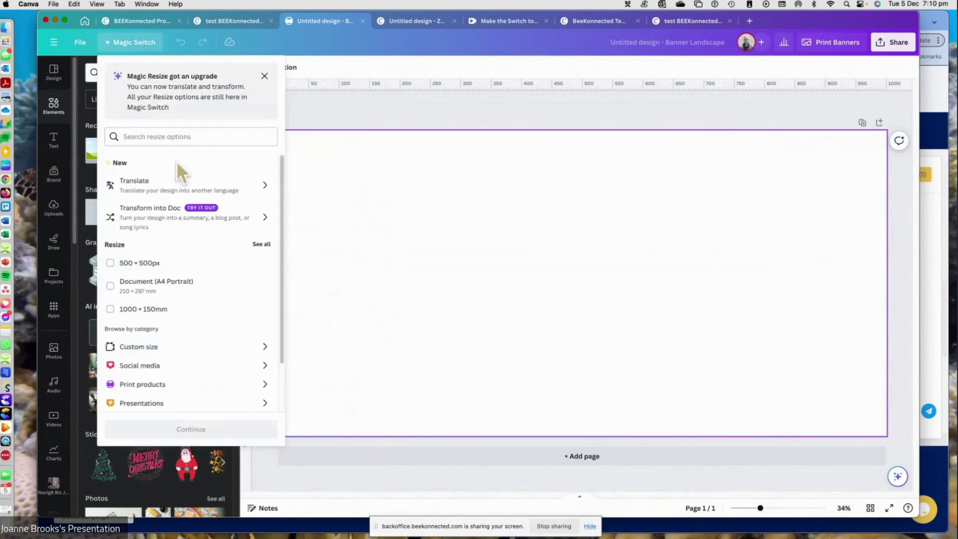
pyautogui.click(150, 347)
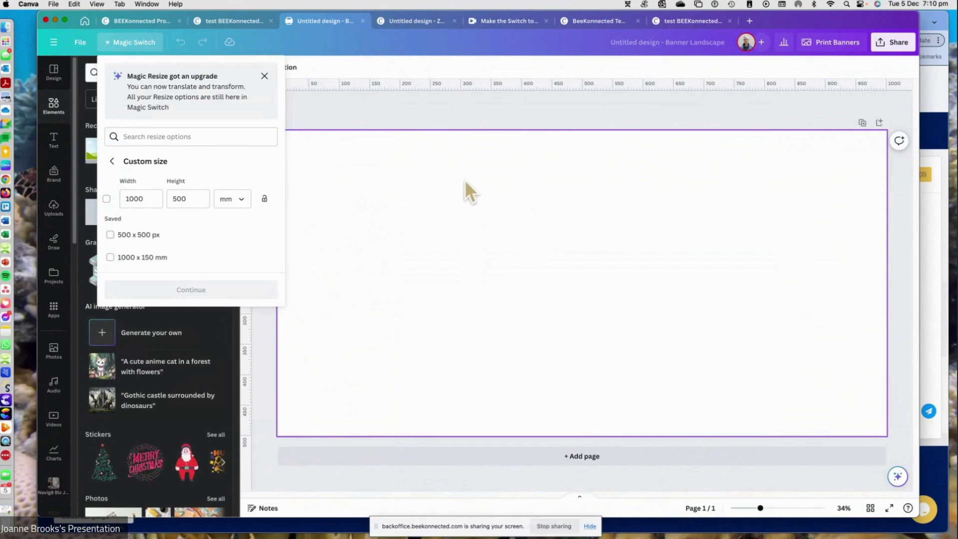
pyautogui.click(139, 198)
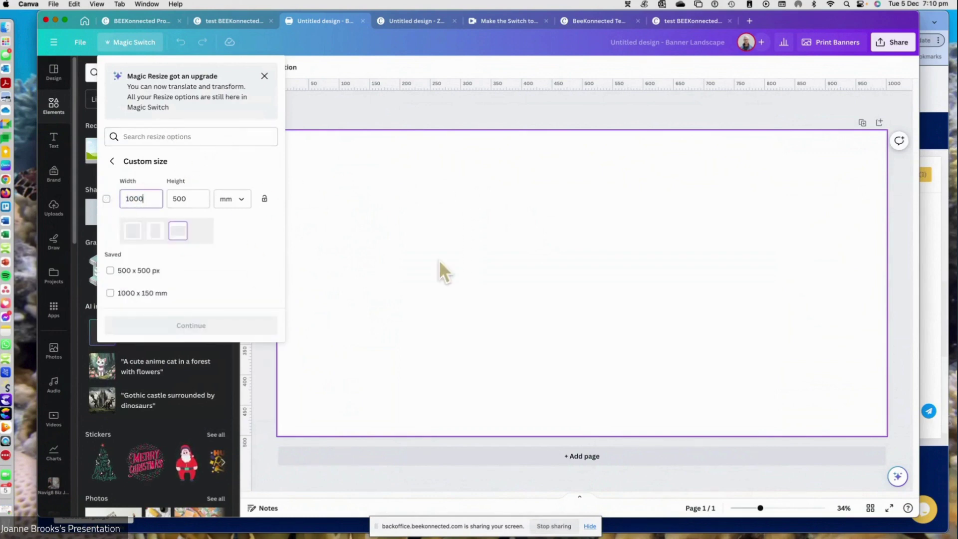
pyautogui.press('BackSpace')
pyautogui.press('BackSpace')
pyautogui.press('BackSpace')
pyautogui.press('BackSpace')
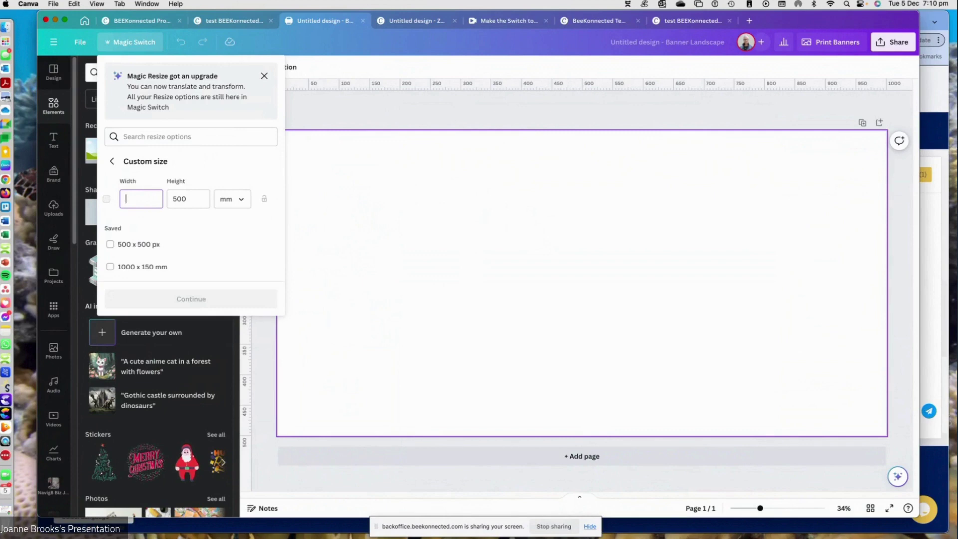
pyautogui.write('950')
pyautogui.press('Tab')
pyautogui.write('2')
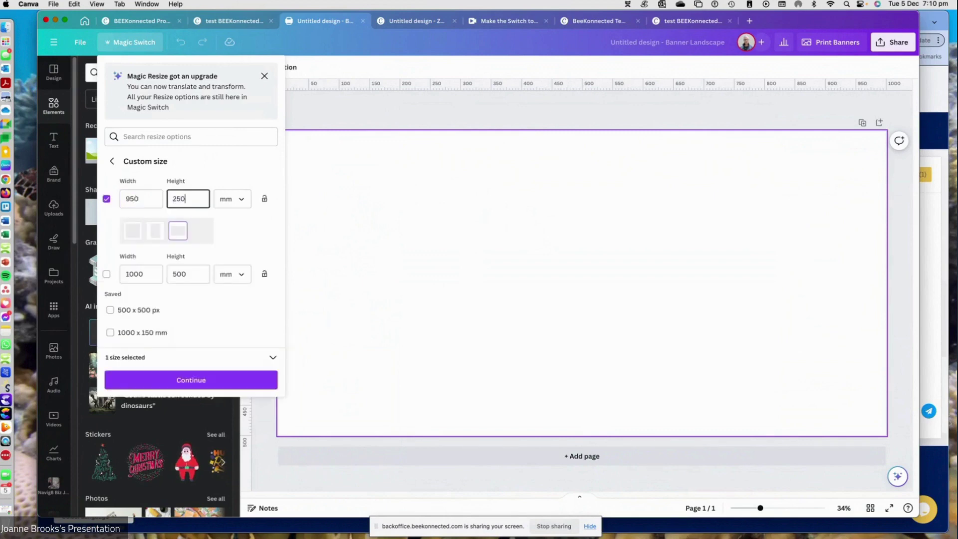
pyautogui.click(188, 384)
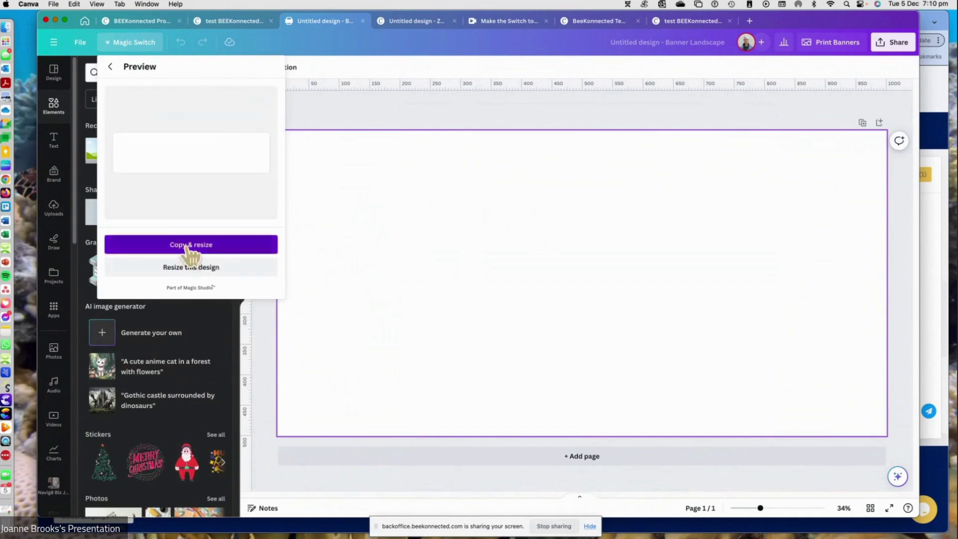
pyautogui.click(190, 247)
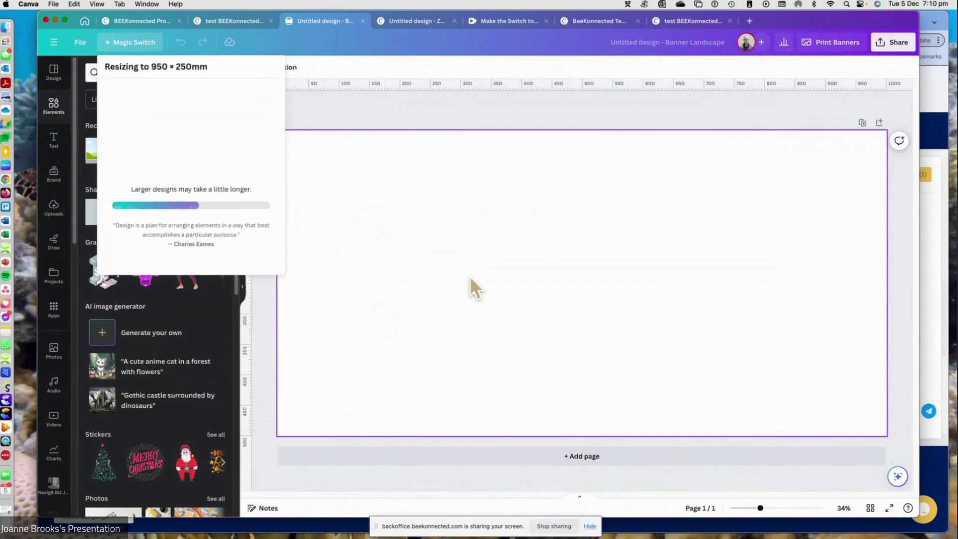
pyautogui.click(183, 143)
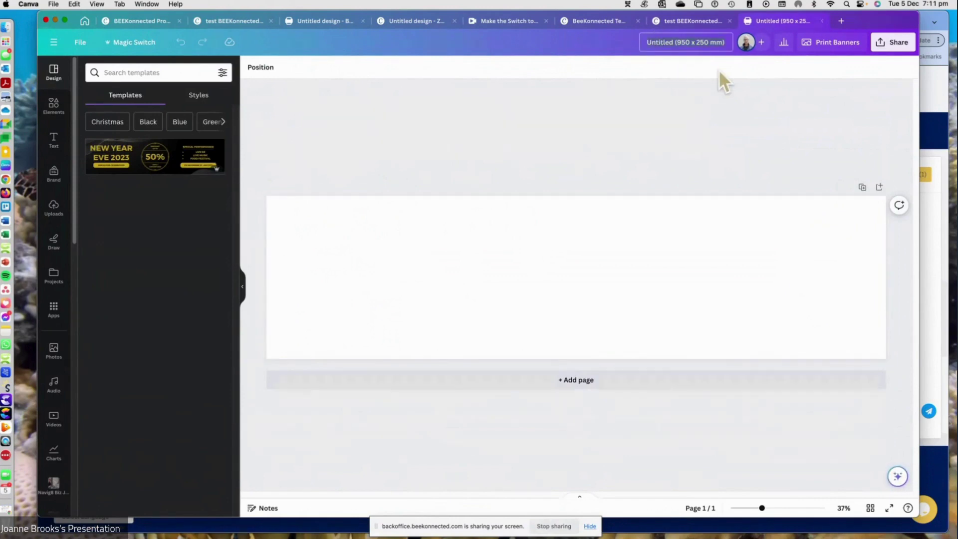
# - Rename the resized design to 'BEEKonnected Banner'
pyautogui.click(718, 42)
pyautogui.write('BEEKonnect')
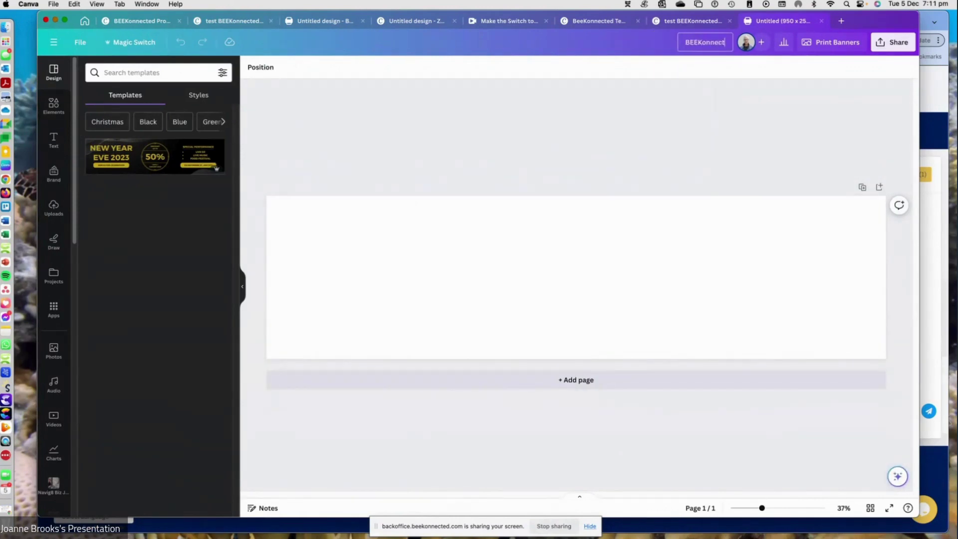
pyautogui.write('ed Banner')
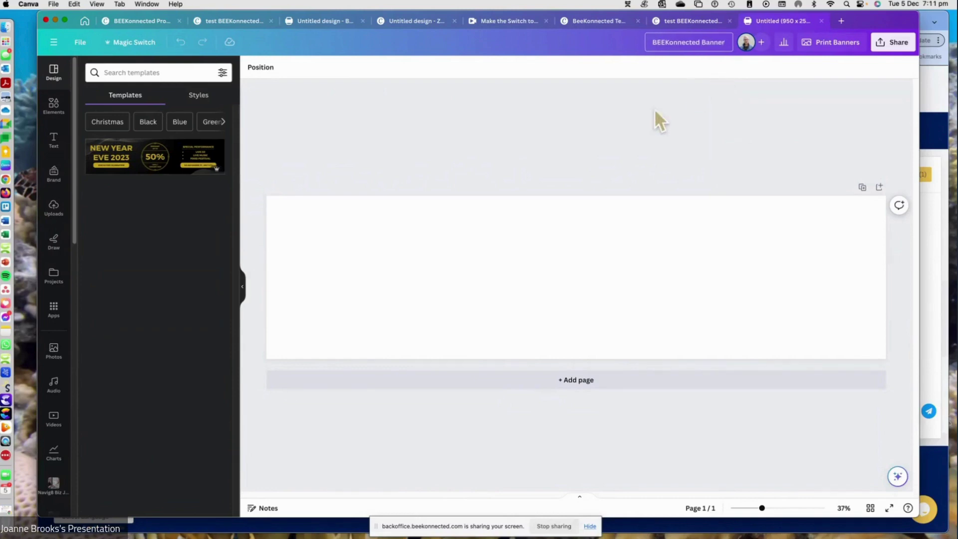
pyautogui.click(547, 137)
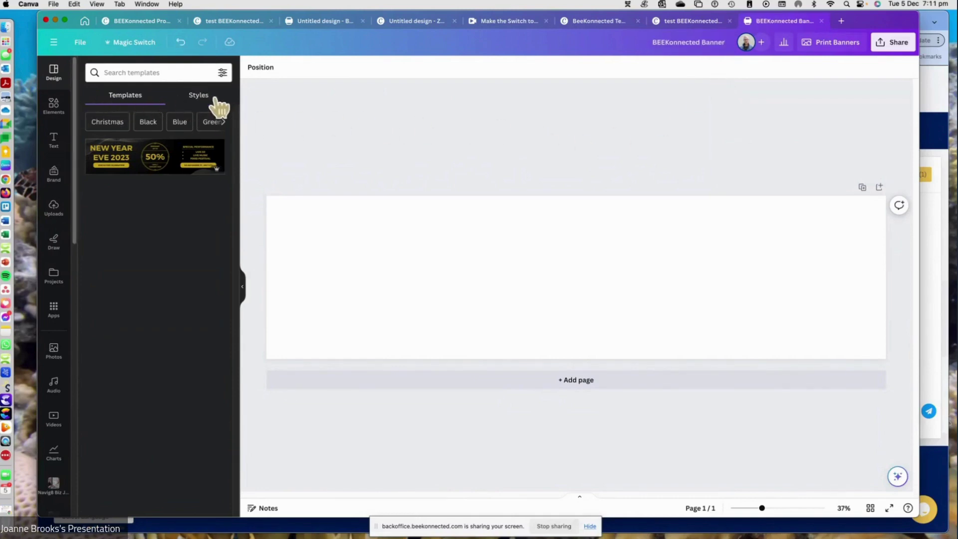
# - Browse 'honey comb' and Christmas templates and styles in the side panel
pyautogui.click(161, 72)
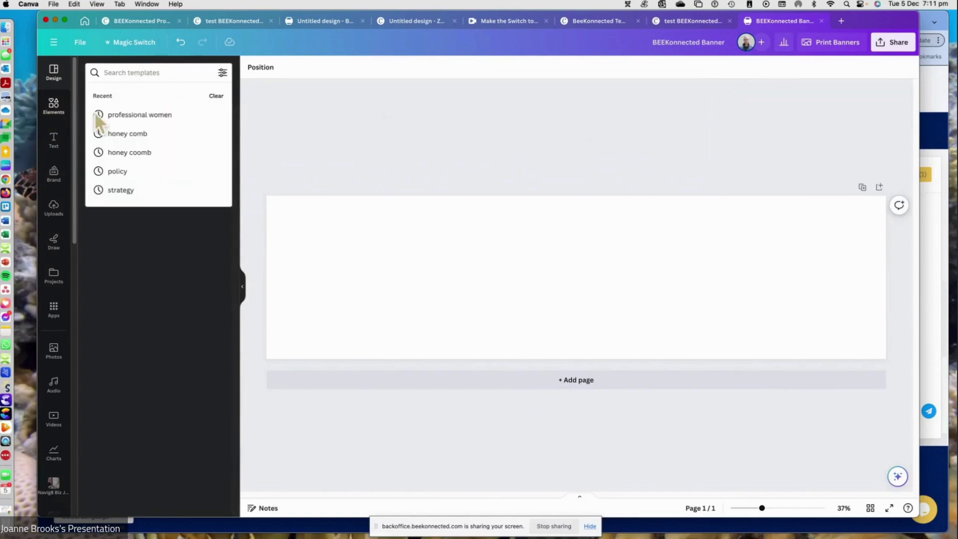
pyautogui.click(145, 133)
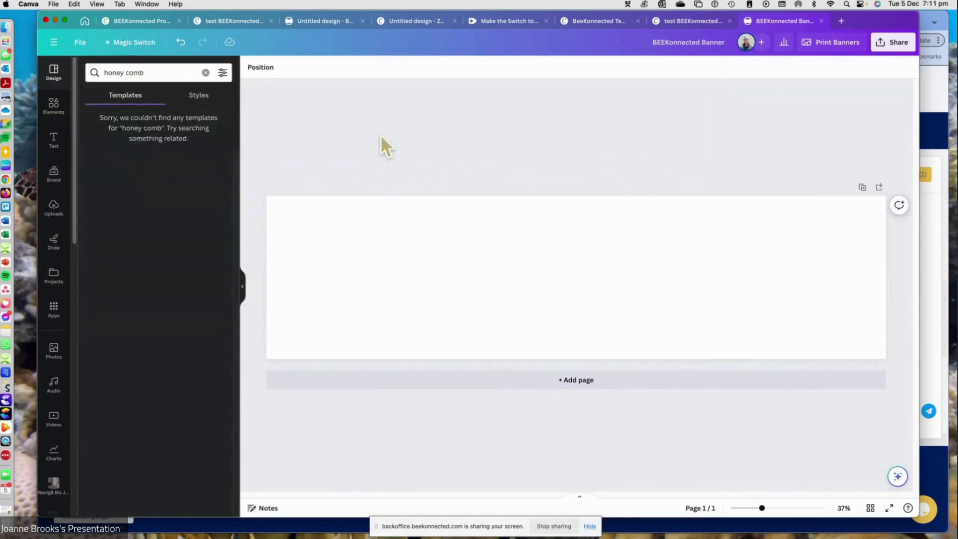
pyautogui.click(119, 97)
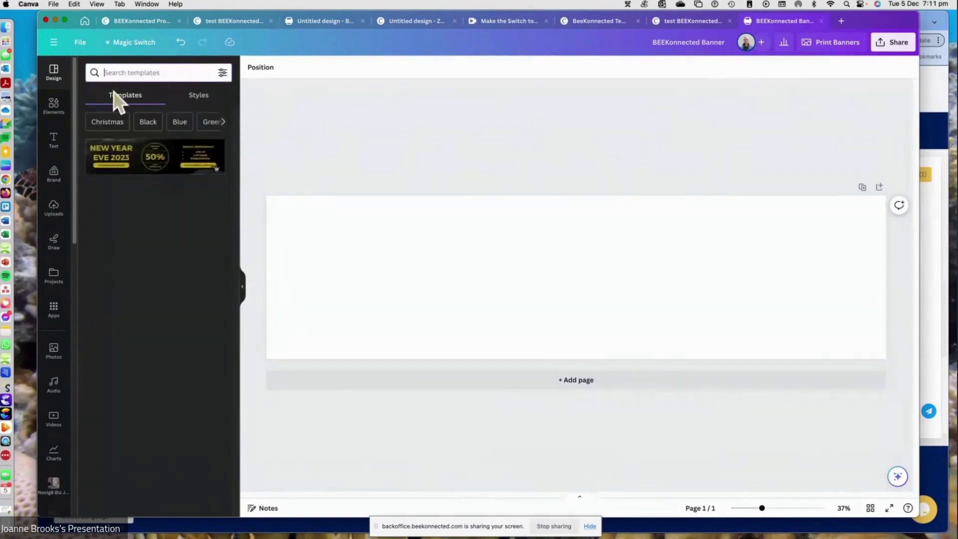
pyautogui.click(52, 105)
pyautogui.click(53, 74)
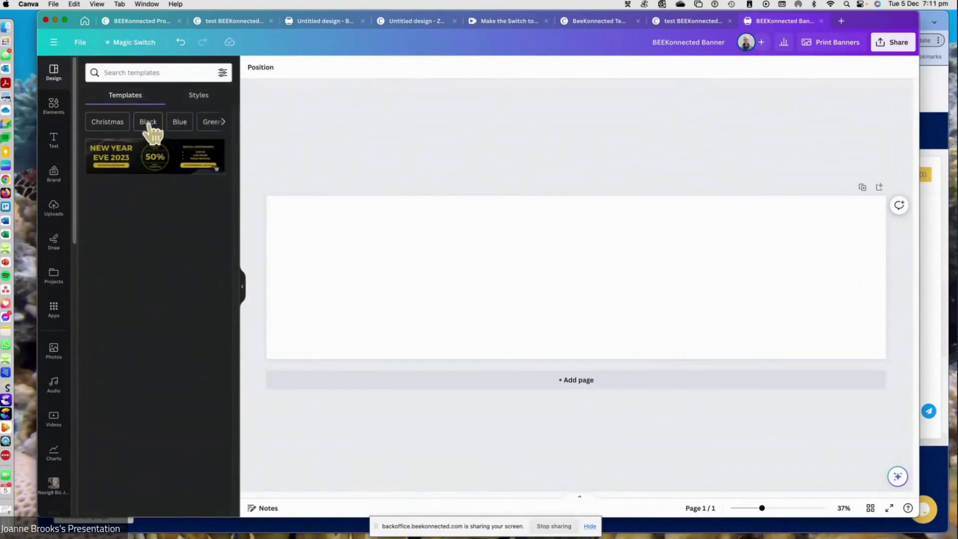
pyautogui.click(110, 123)
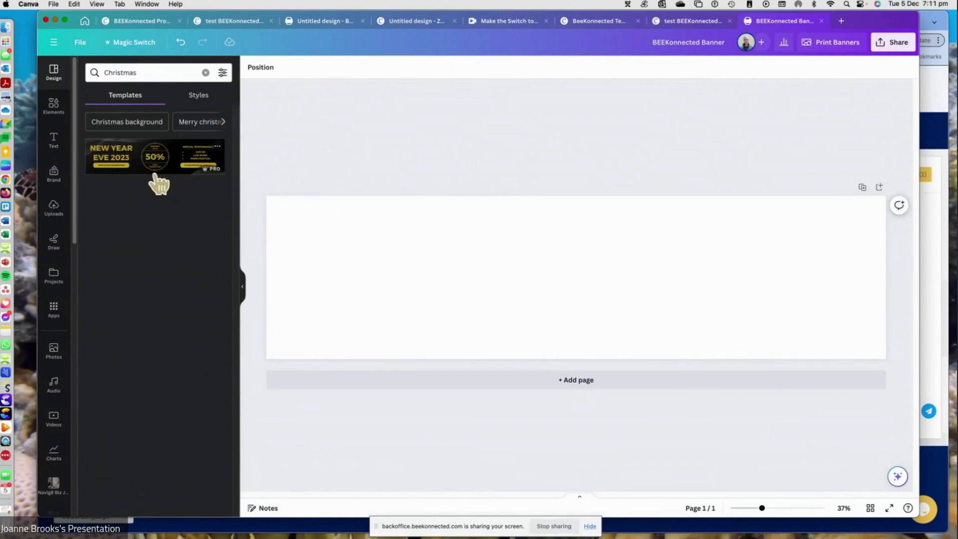
pyautogui.click(199, 96)
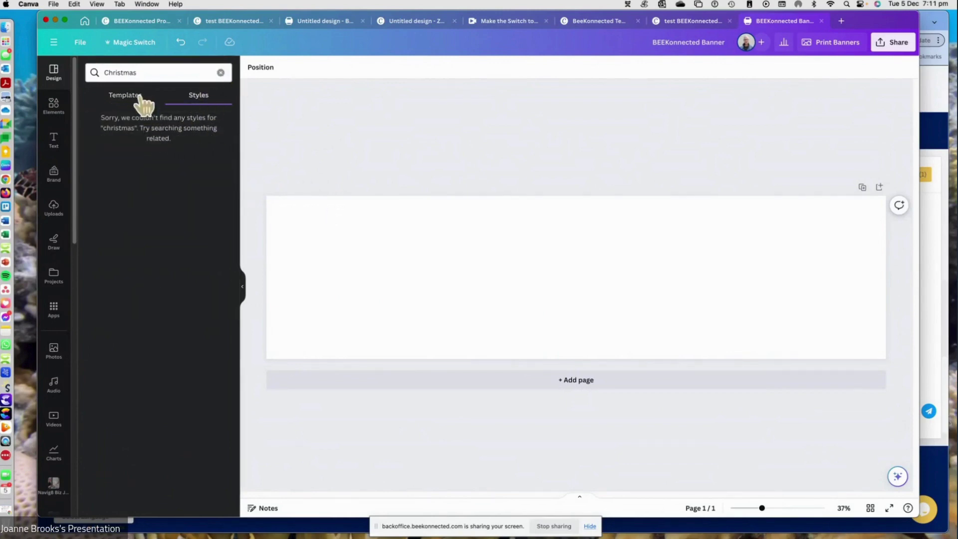
pyautogui.click(220, 73)
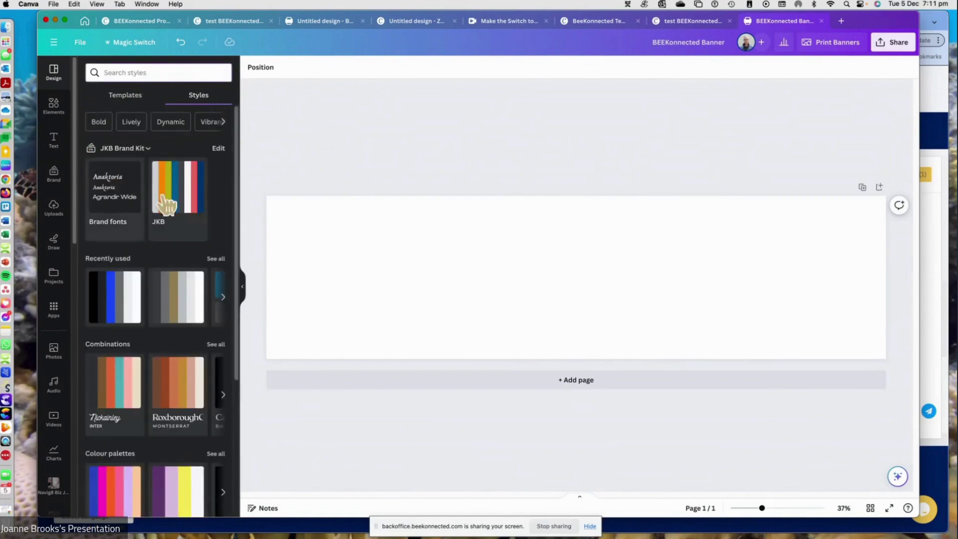
pyautogui.click(125, 96)
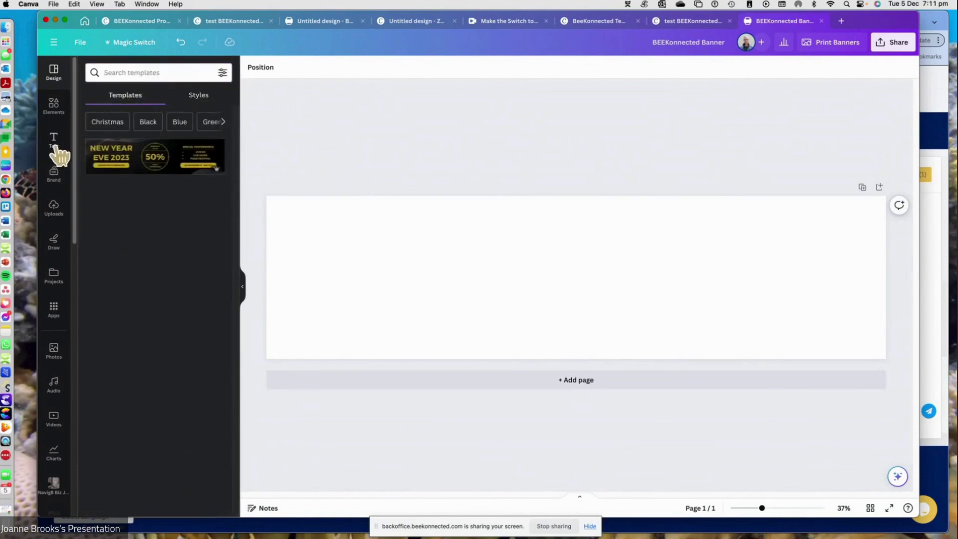
# - Browse Elements and the brand kit, then 'professional women' templates and styles
pyautogui.click(53, 106)
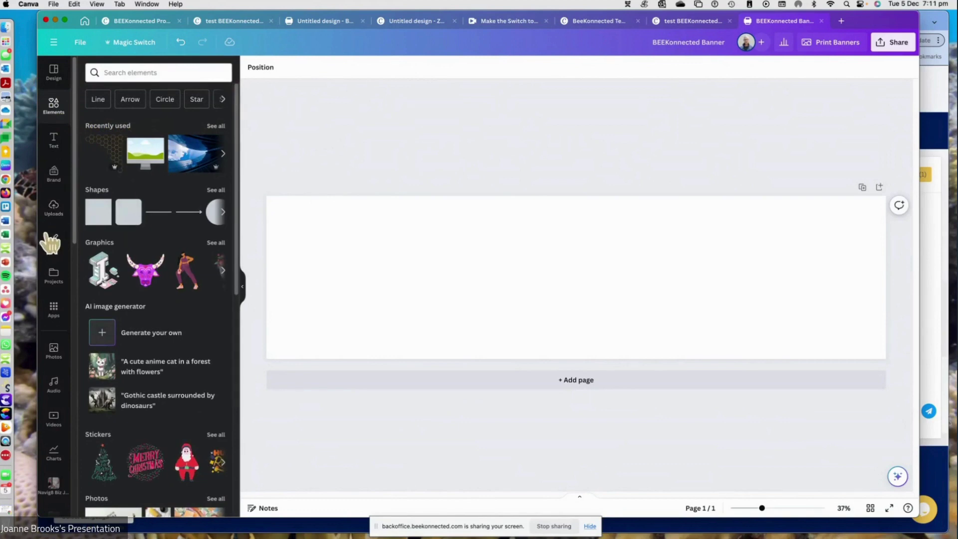
pyautogui.click(54, 175)
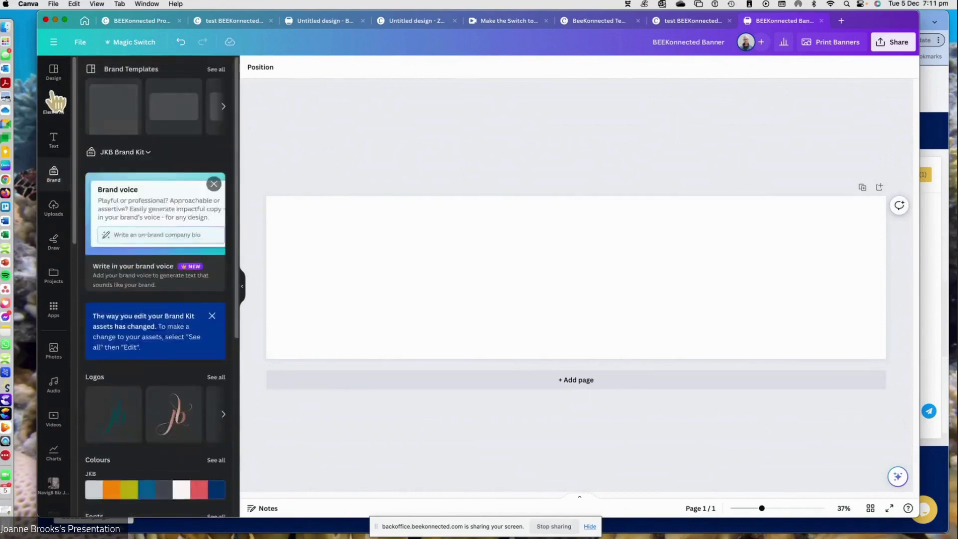
pyautogui.click(53, 72)
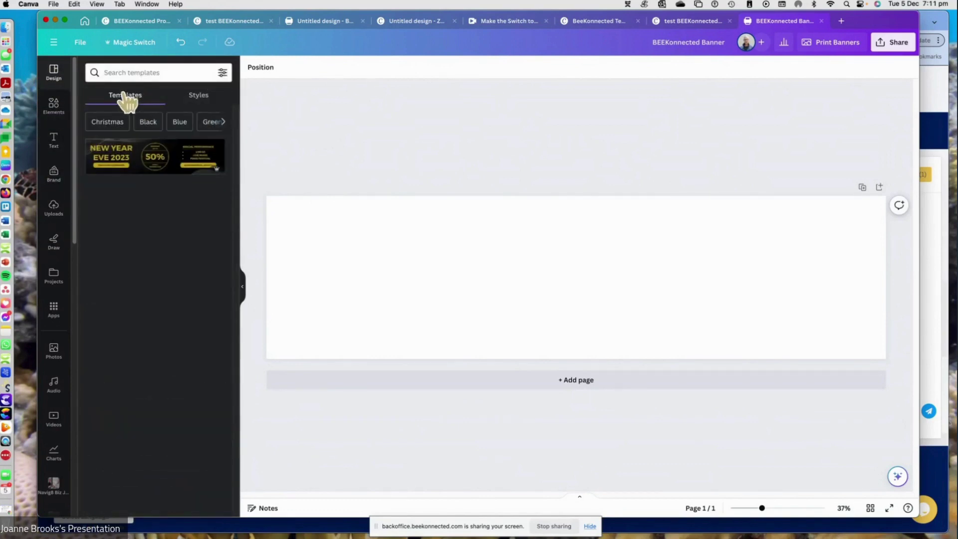
pyautogui.click(130, 70)
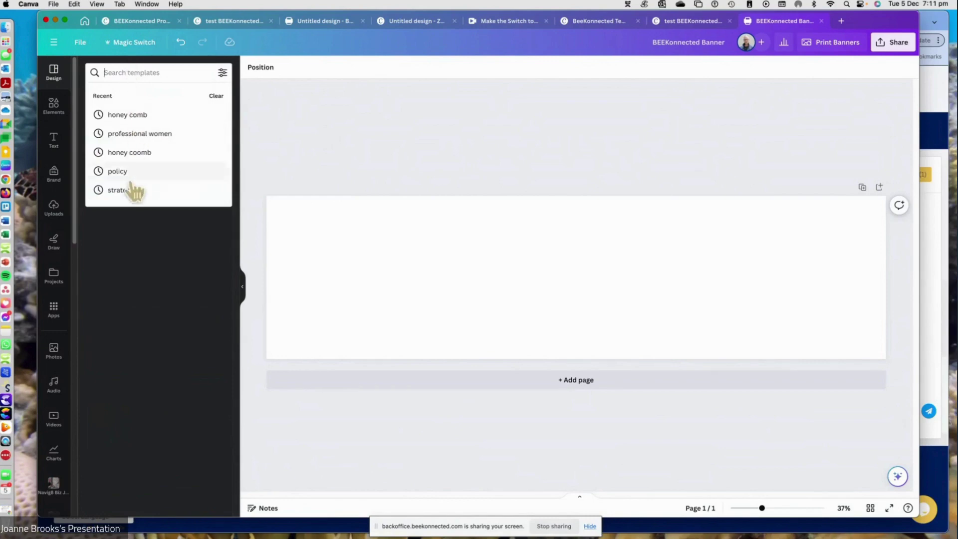
pyautogui.click(141, 134)
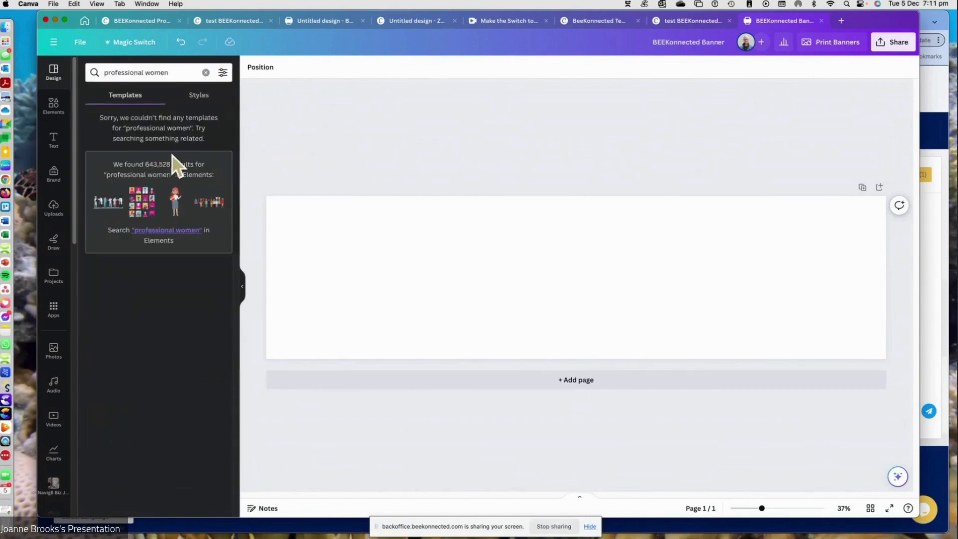
pyautogui.click(204, 96)
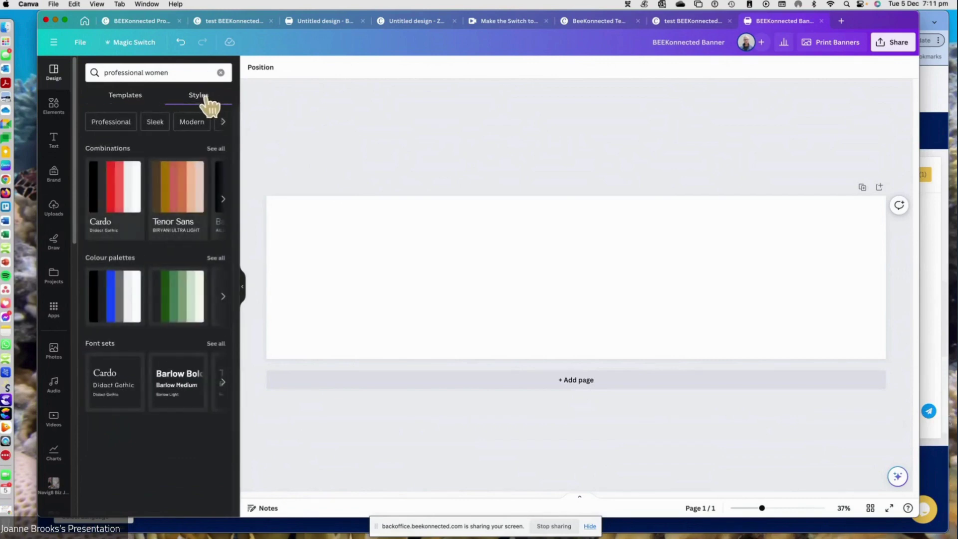
pyautogui.click(221, 73)
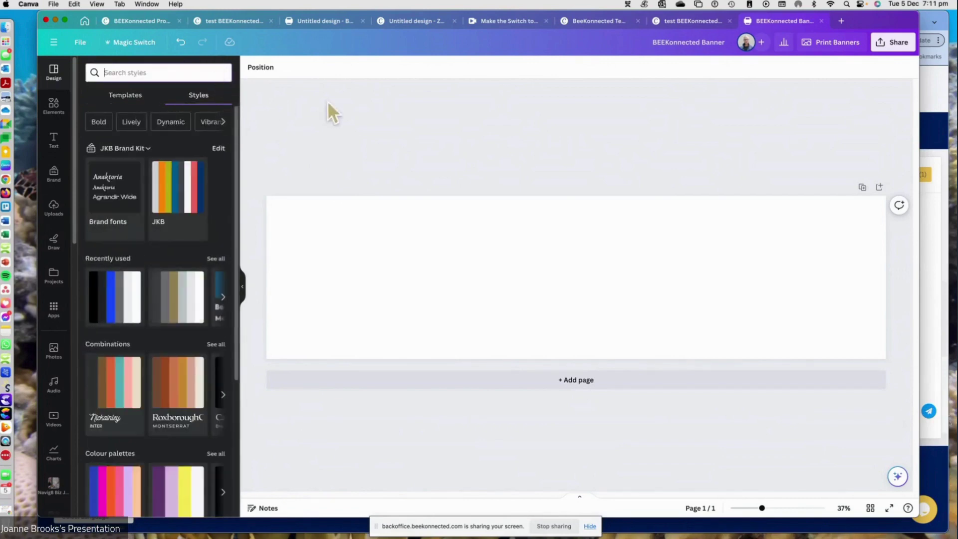
pyautogui.click(403, 228)
# - Switch back to the original landscape banner and start a template search
pyautogui.click(320, 22)
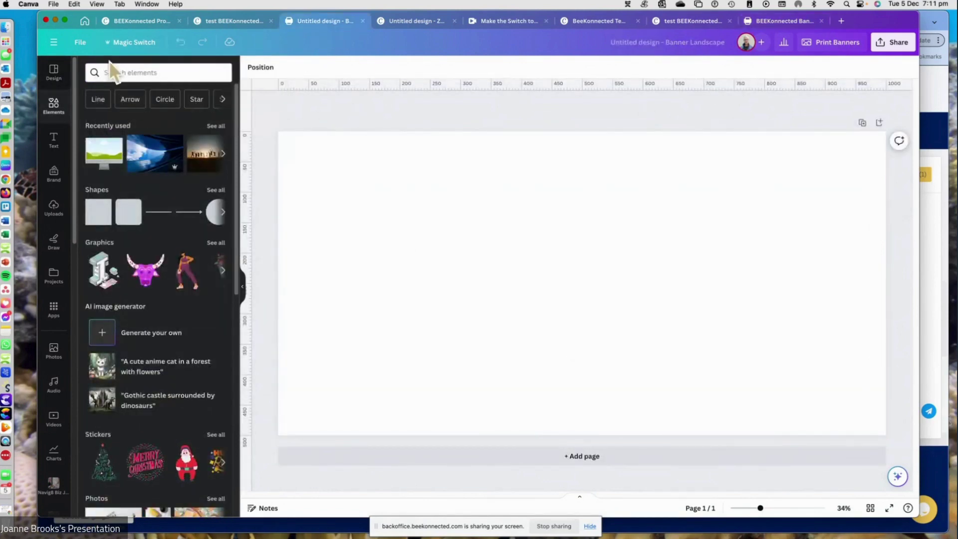
pyautogui.click(54, 72)
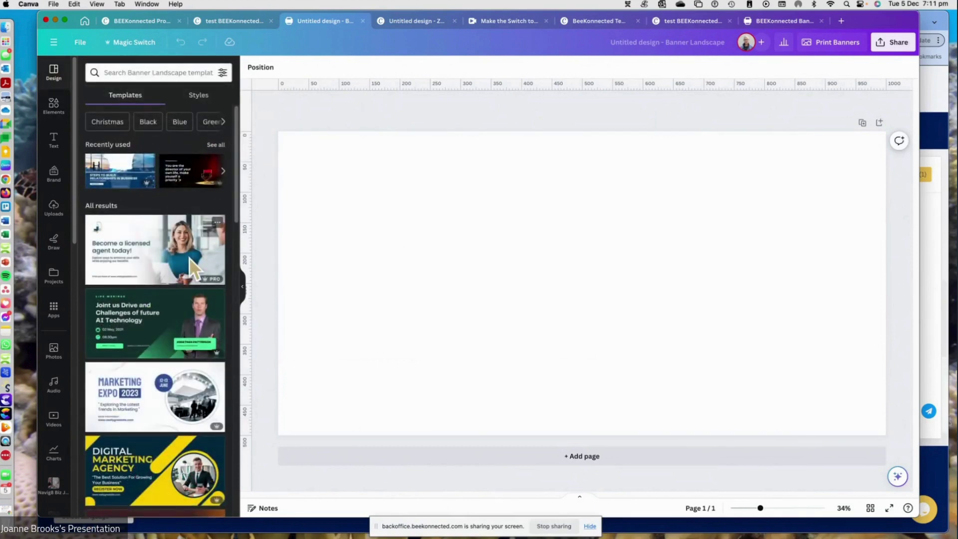
pyautogui.click(145, 73)
# - Search 'christmas' templates, apply the gold Merry Christmas banner, and go back to the results
pyautogui.write('christmas')
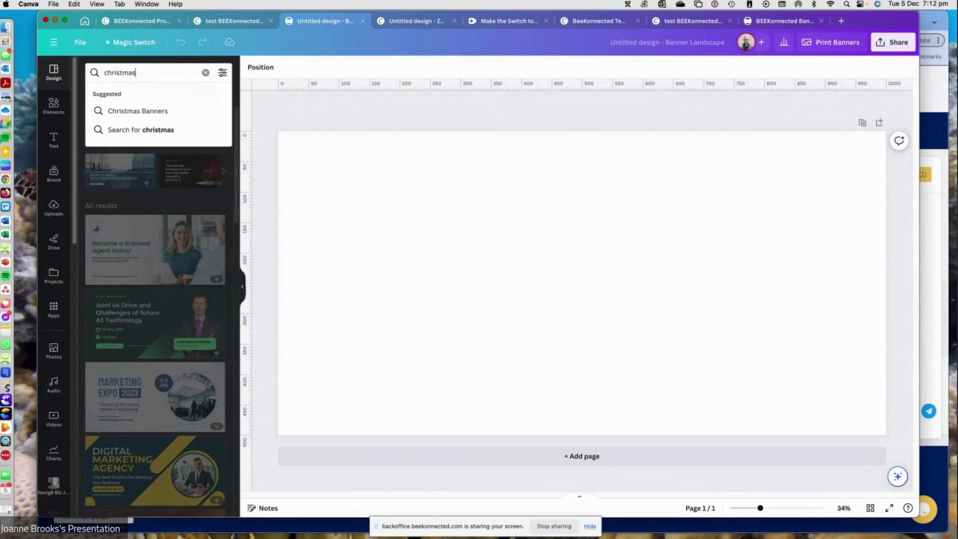
pyautogui.press('Return')
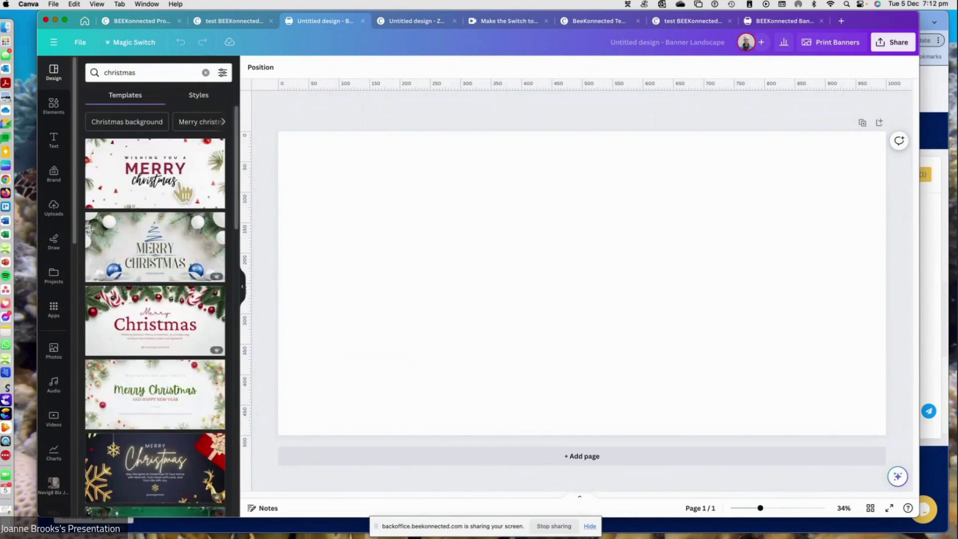
pyautogui.click(203, 124)
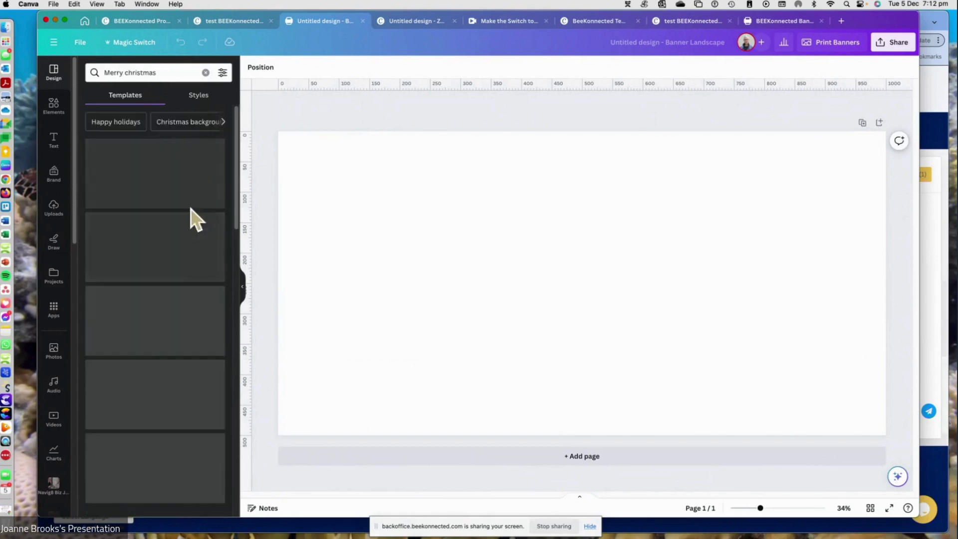
pyautogui.scroll(-3, 200, 399)
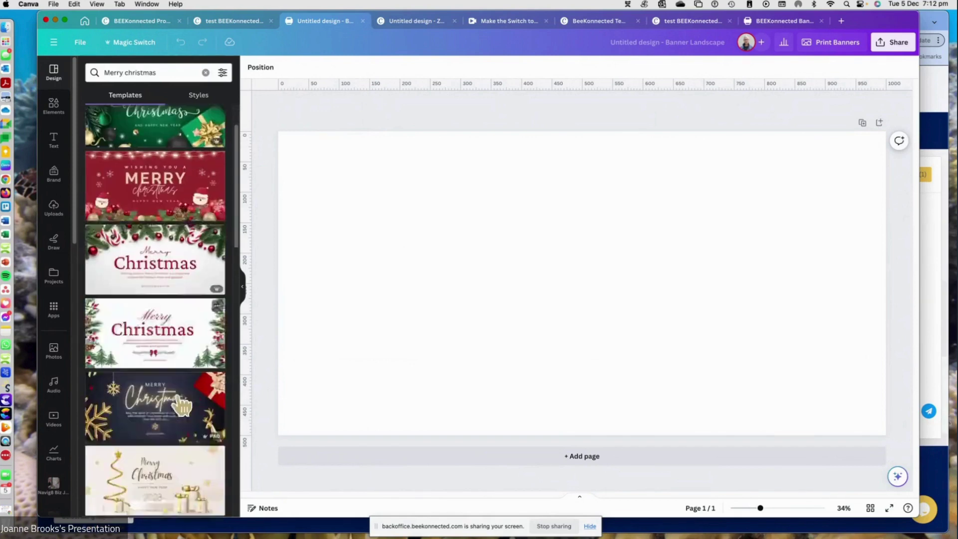
pyautogui.click(197, 384)
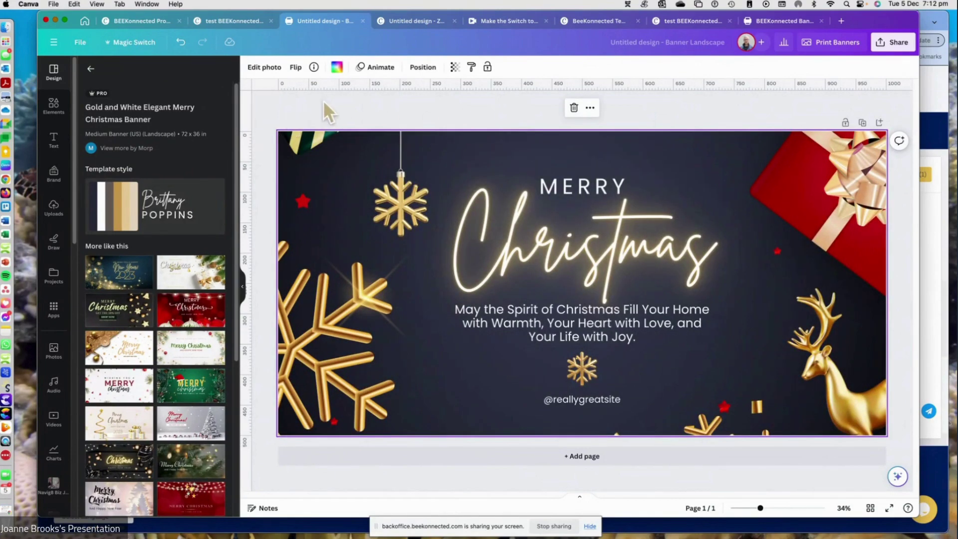
pyautogui.click(89, 69)
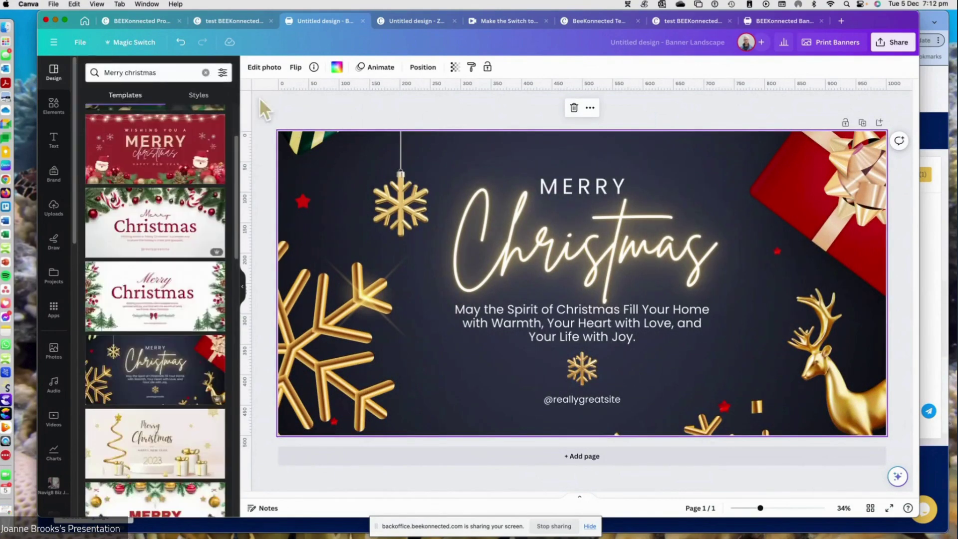
# - Switch the Styles panel's brand kit to the JKB Brand Kit
pyautogui.click(199, 94)
pyautogui.click(220, 73)
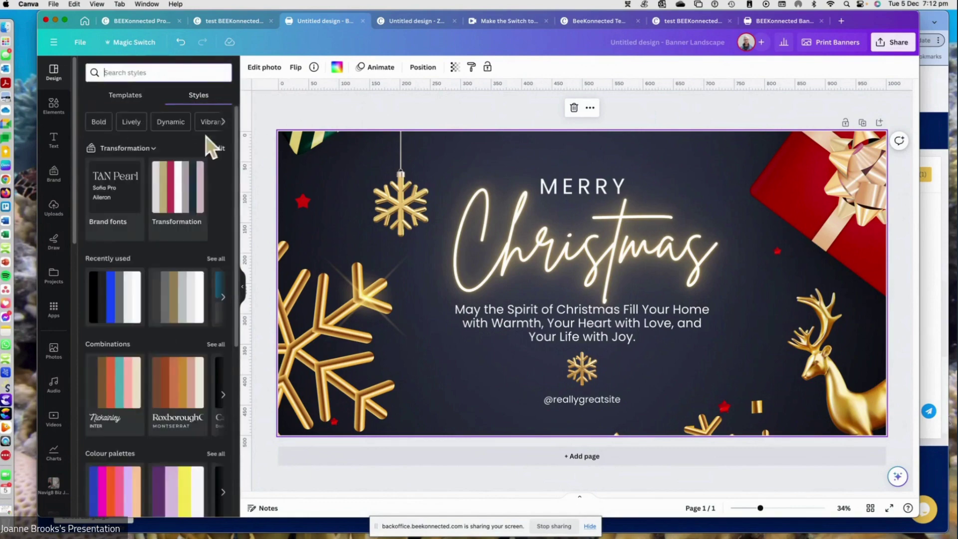
pyautogui.click(126, 148)
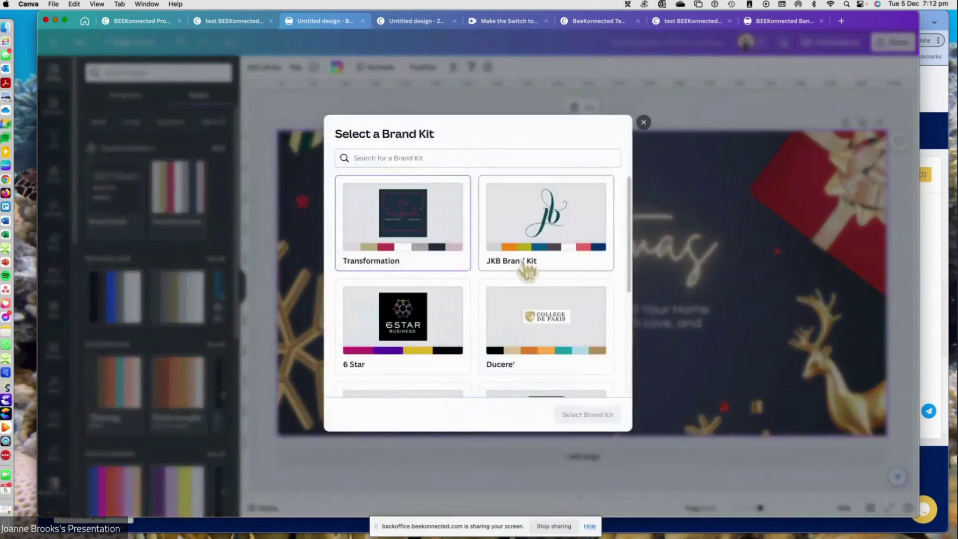
pyautogui.click(524, 268)
pyautogui.click(589, 415)
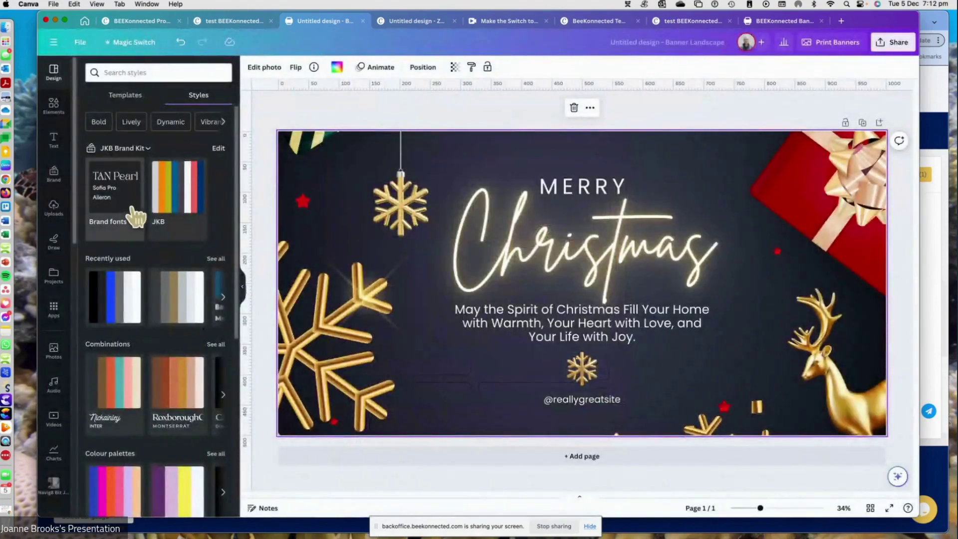
# - Shuffle the JKB colour palette until Christmas gets a pink-red glow
pyautogui.click(172, 198)
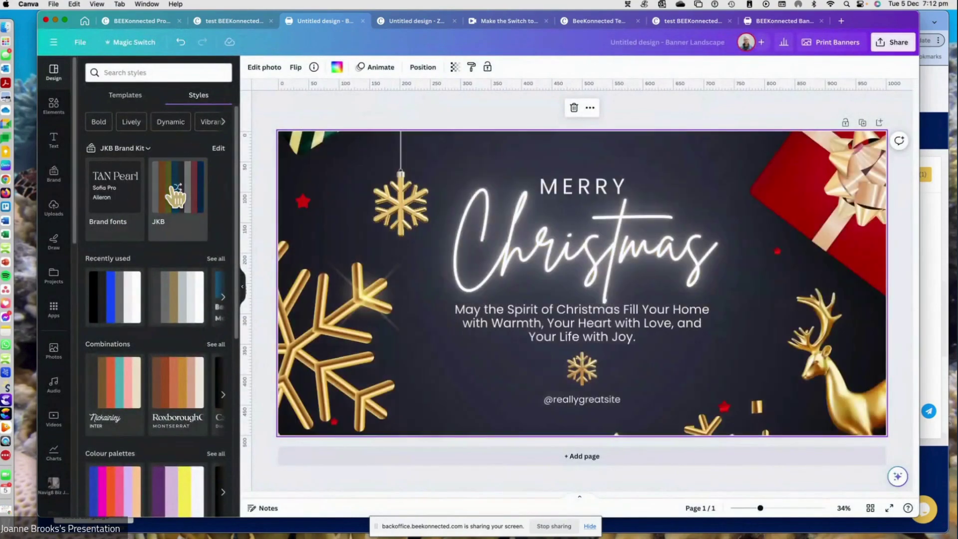
pyautogui.click(172, 199)
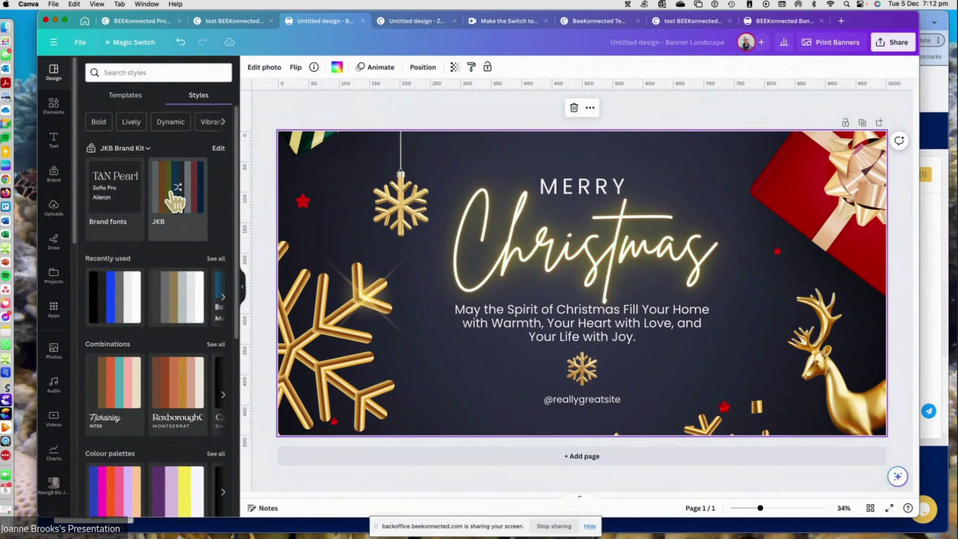
pyautogui.click(172, 199)
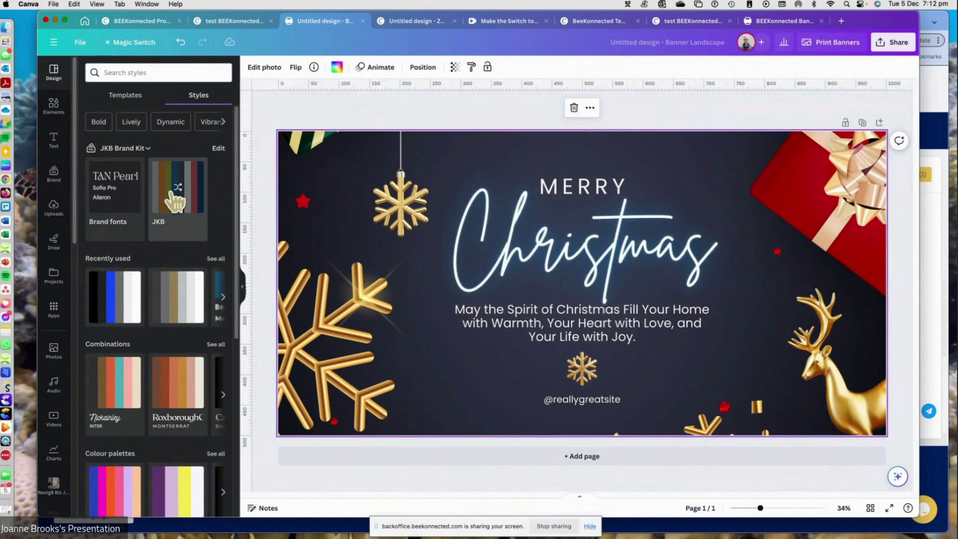
pyautogui.click(172, 199)
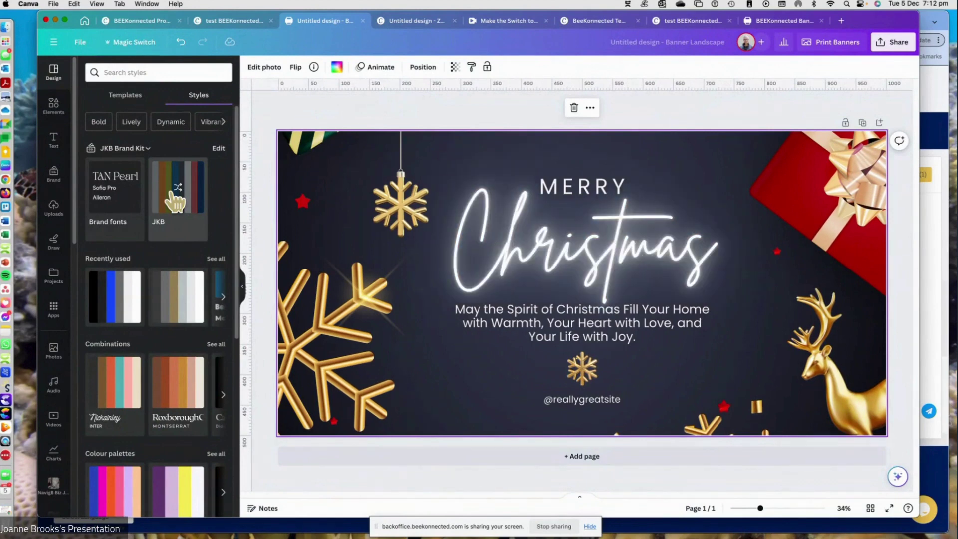
pyautogui.click(172, 197)
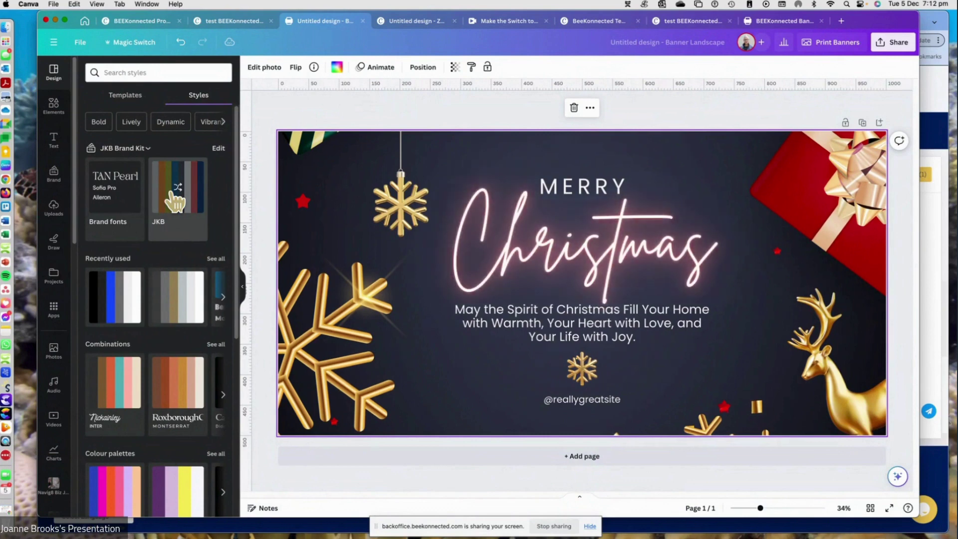
# - Apply the JKB brand fonts to the banner text
pyautogui.click(105, 190)
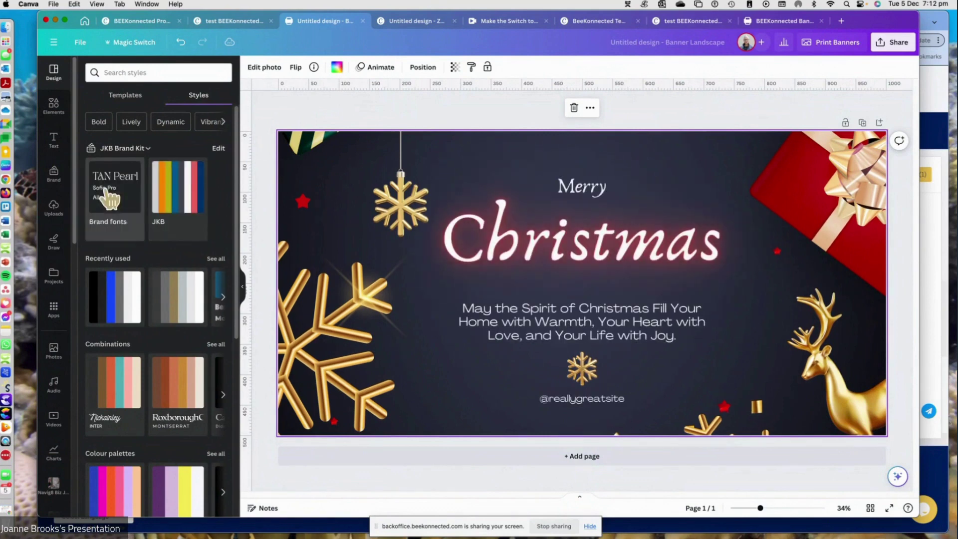
pyautogui.click(105, 192)
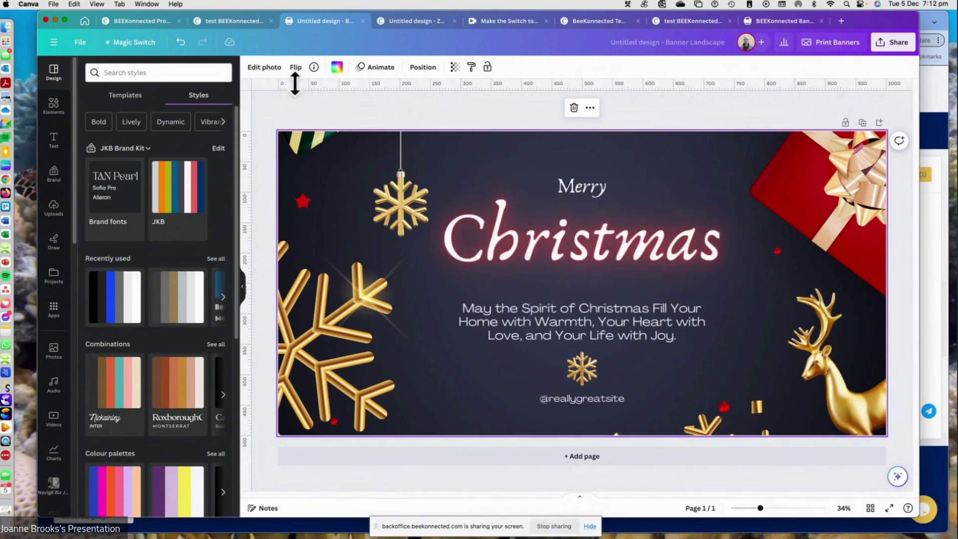
pyautogui.click(129, 44)
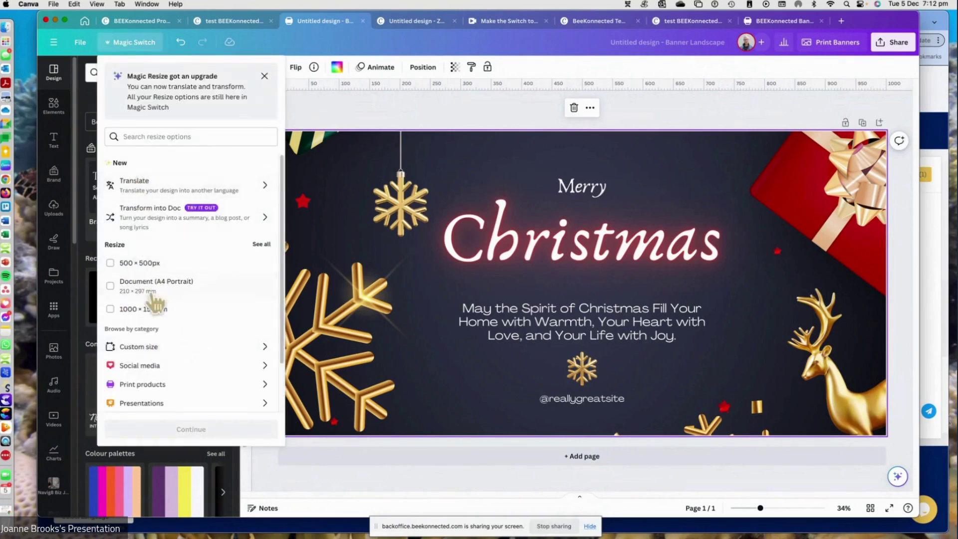
# - Create and open a 950 × 250 mm custom-size copy of the Christmas banner
pyautogui.click(139, 346)
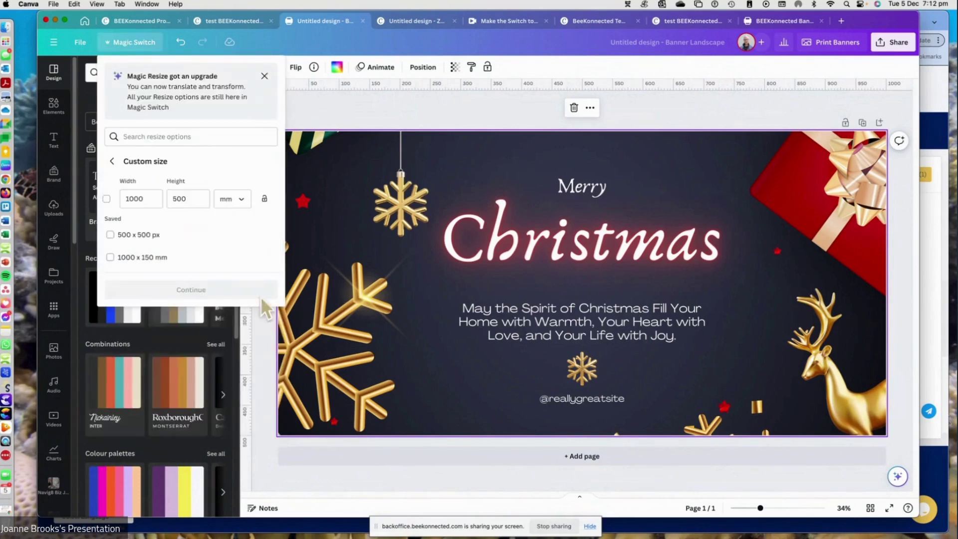
pyautogui.click(134, 198)
pyautogui.press('BackSpace')
pyautogui.press('BackSpace')
pyautogui.press('BackSpace')
pyautogui.press('BackSpace')
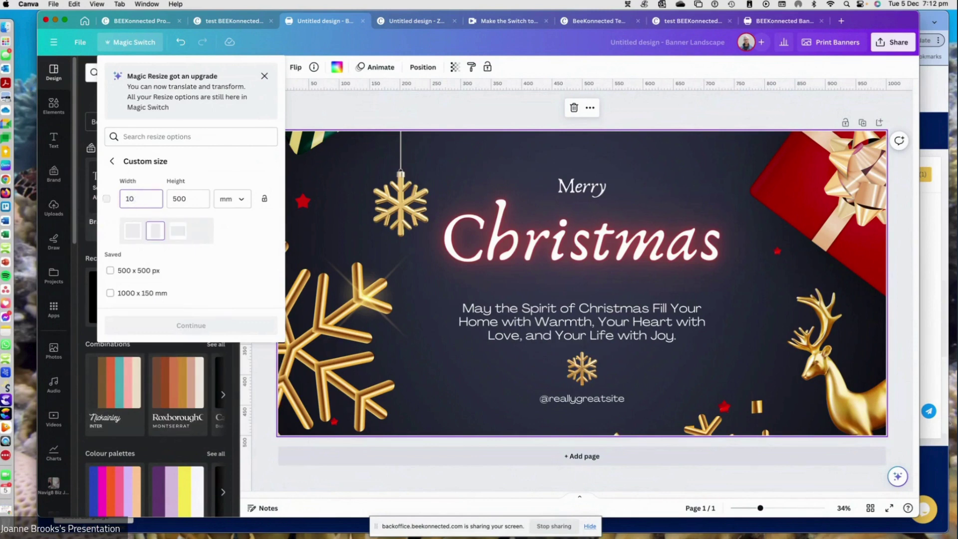
pyautogui.write('95')
pyautogui.press('Tab')
pyautogui.write('250')
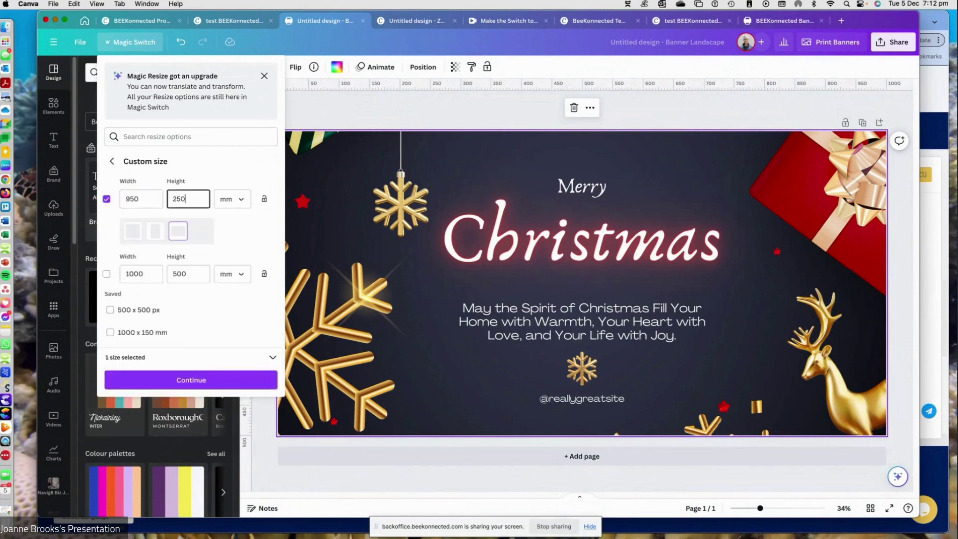
pyautogui.click(191, 381)
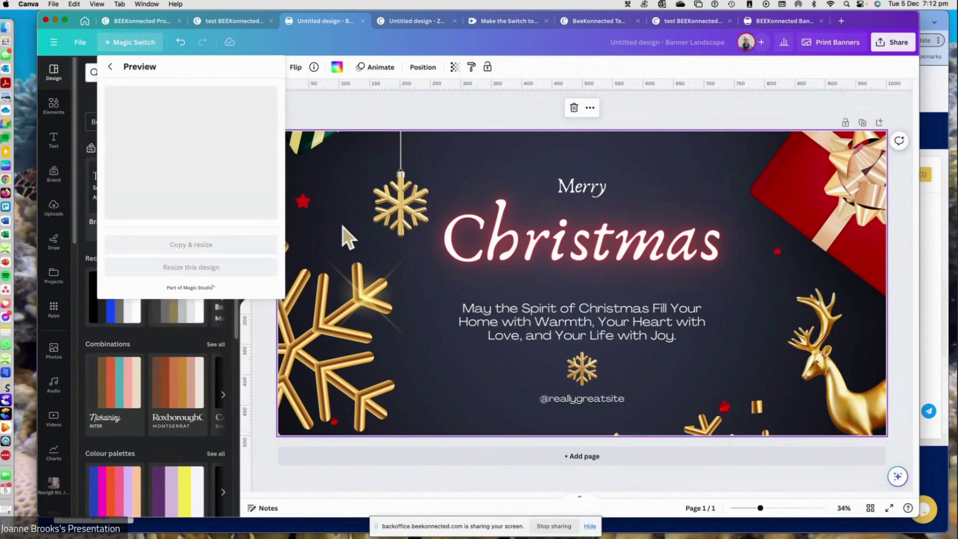
pyautogui.click(202, 246)
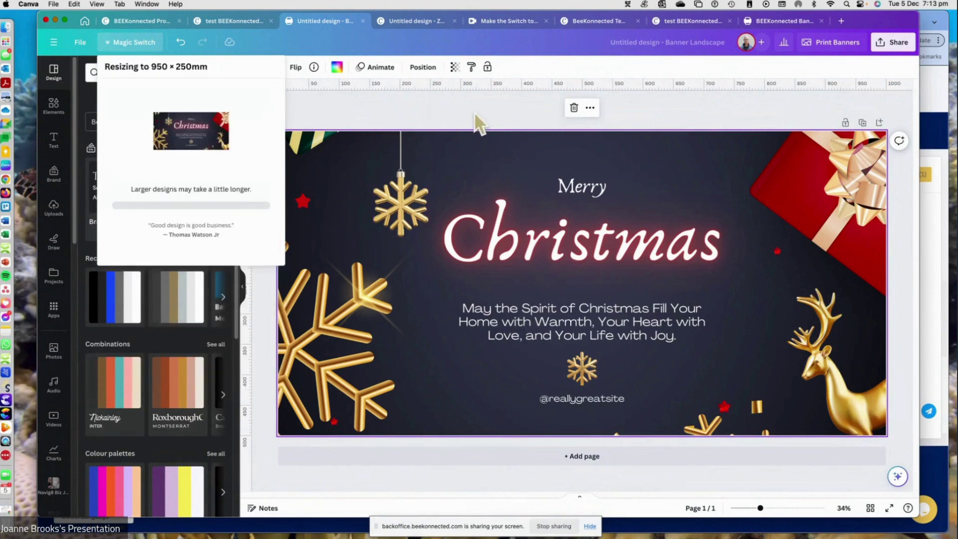
pyautogui.click(188, 141)
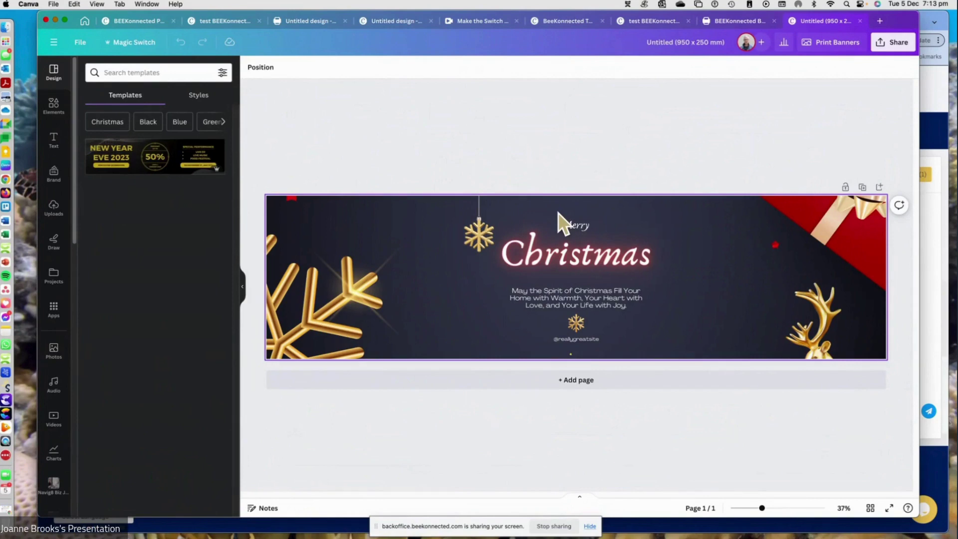
pyautogui.click(631, 305)
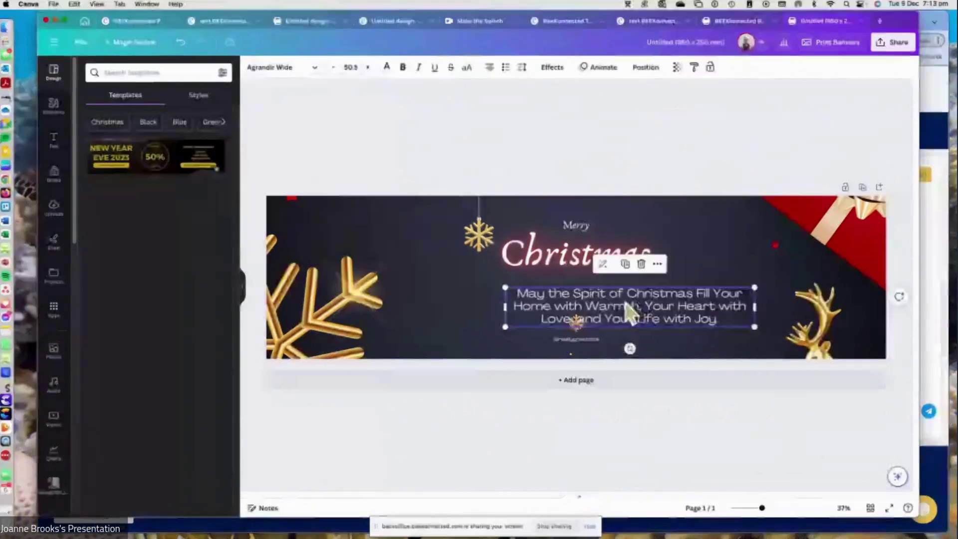
pyautogui.click(577, 324)
pyautogui.moveTo(588, 311); pyautogui.dragTo(648, 344)
pyautogui.click(566, 339)
pyautogui.press('Delete')
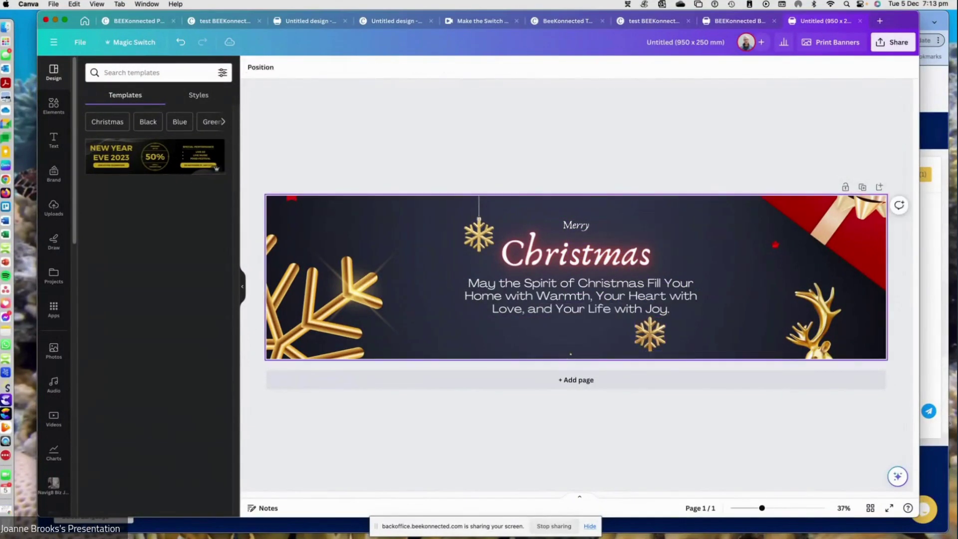
pyautogui.moveTo(645, 345); pyautogui.dragTo(570, 338)
pyautogui.click(707, 315)
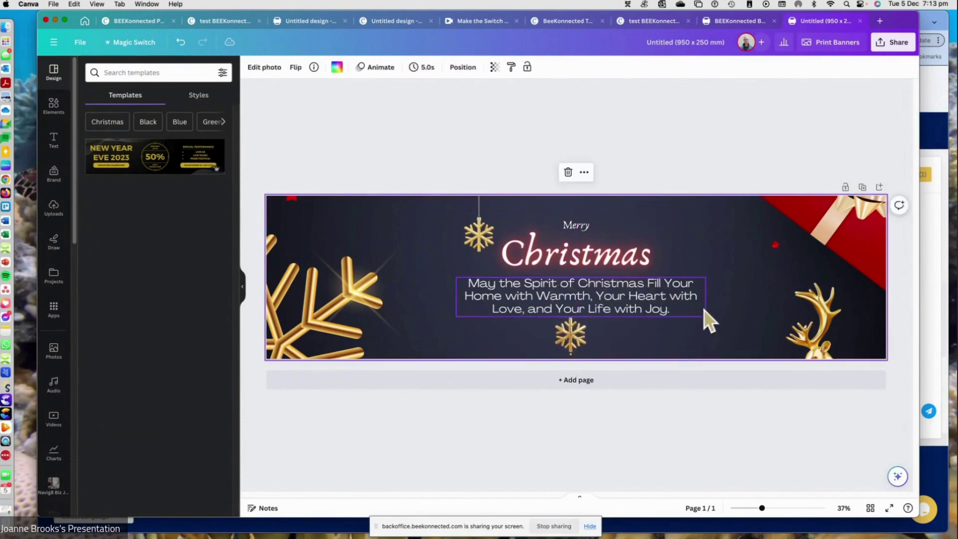
# - Widen the message text box and shift it left to recentre it
pyautogui.click(663, 310)
pyautogui.click(702, 296)
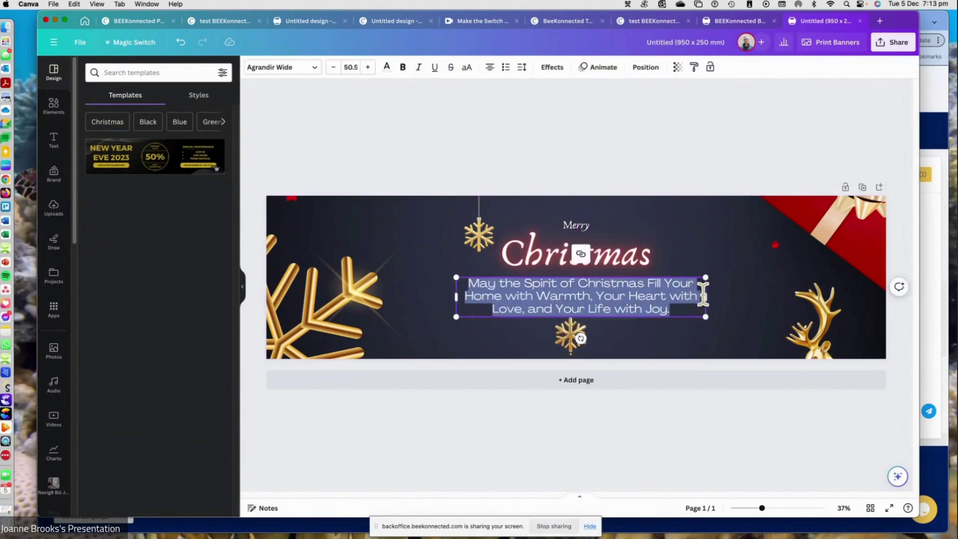
pyautogui.moveTo(705, 294); pyautogui.dragTo(790, 295)
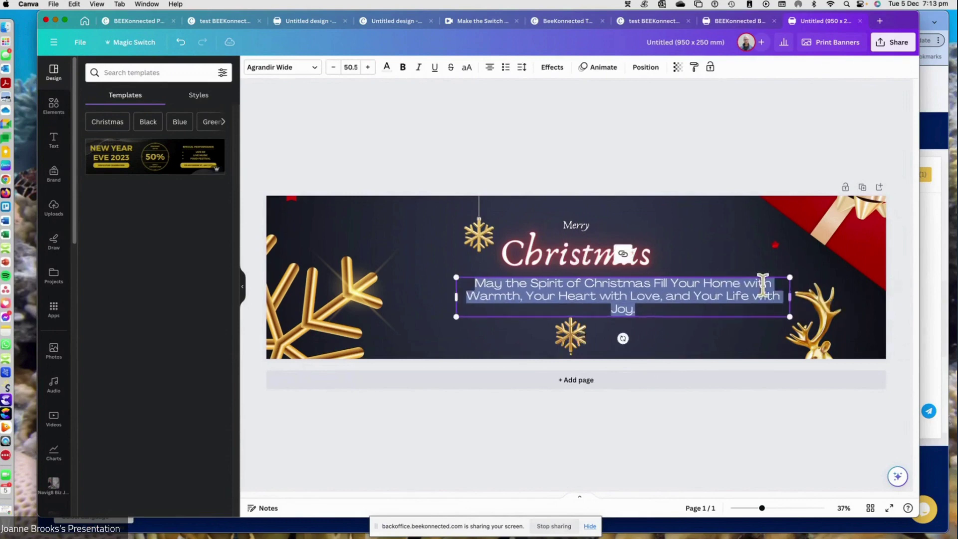
pyautogui.click(656, 327)
pyautogui.moveTo(654, 318); pyautogui.dragTo(607, 301)
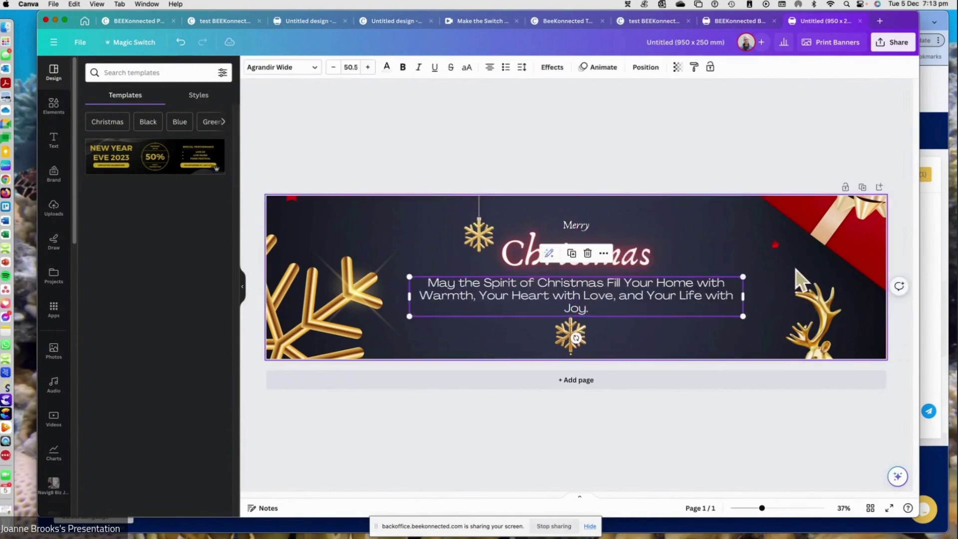
pyautogui.click(818, 332)
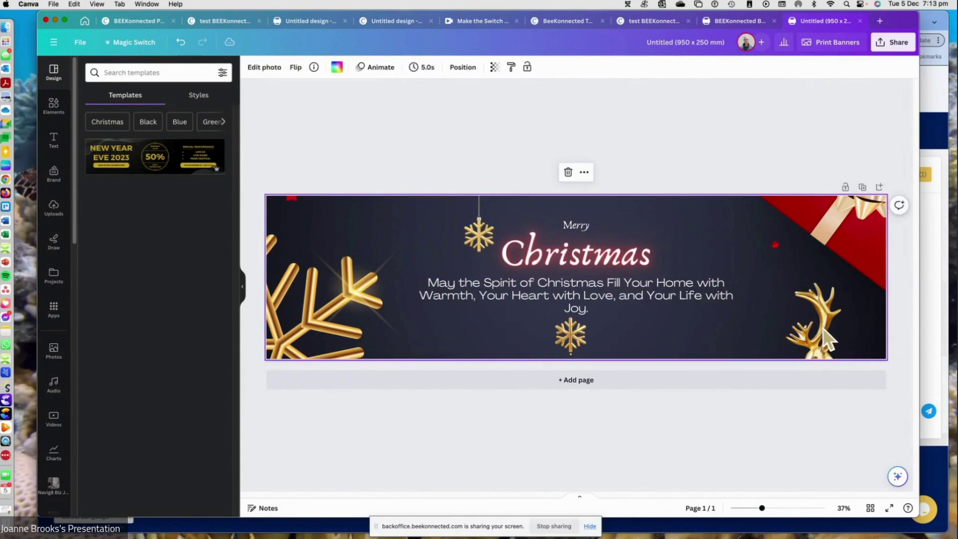
# - Recrop the background upward to show gold snowflakes, the deer and a red bauble
pyautogui.doubleClick(823, 333)
pyautogui.moveTo(819, 321); pyautogui.dragTo(811, 508)
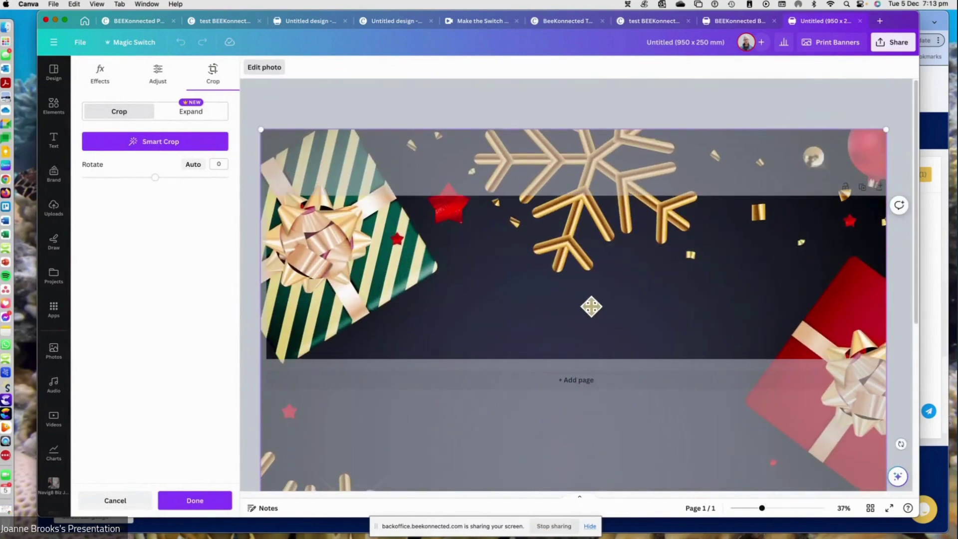
pyautogui.moveTo(592, 306); pyautogui.dragTo(570, 364)
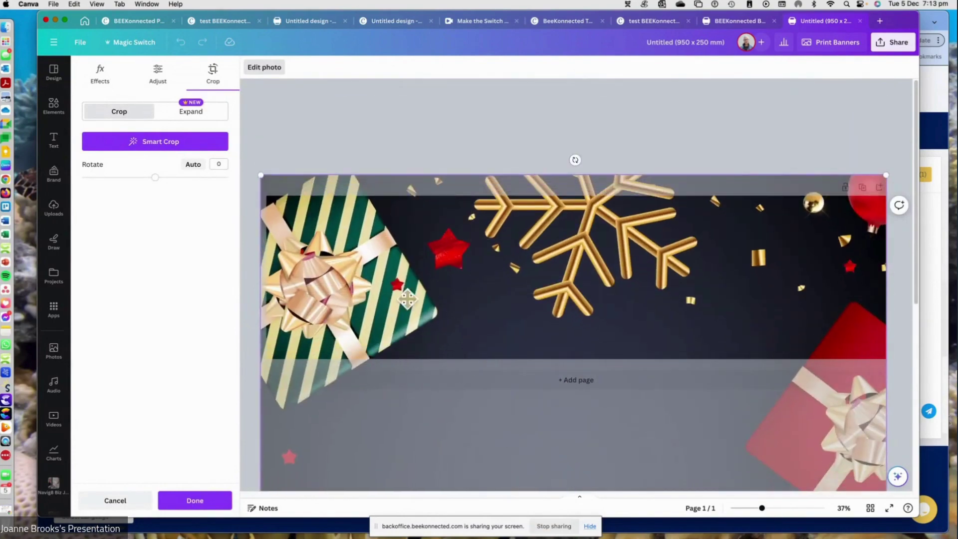
pyautogui.click(195, 500)
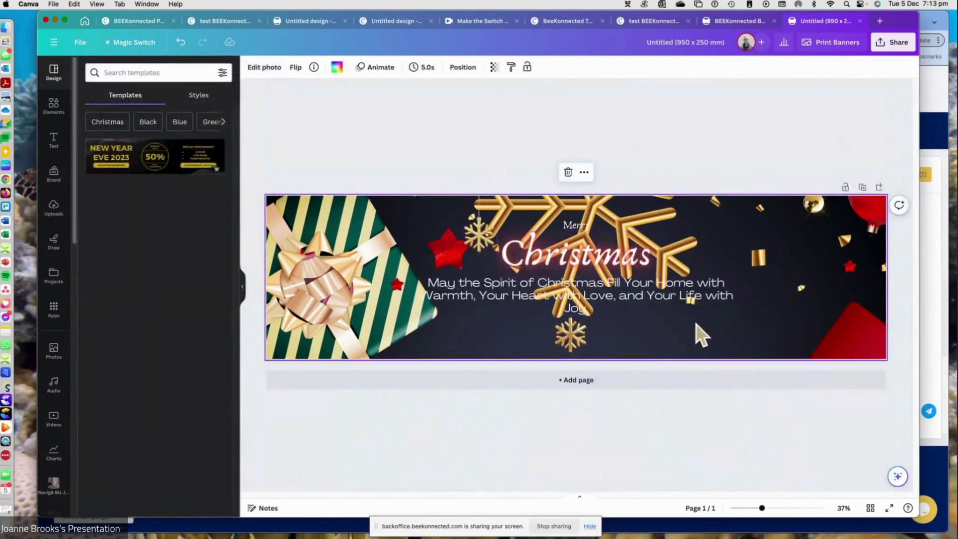
pyautogui.doubleClick(774, 319)
pyautogui.moveTo(774, 319); pyautogui.dragTo(391, 280)
pyautogui.click(482, 464)
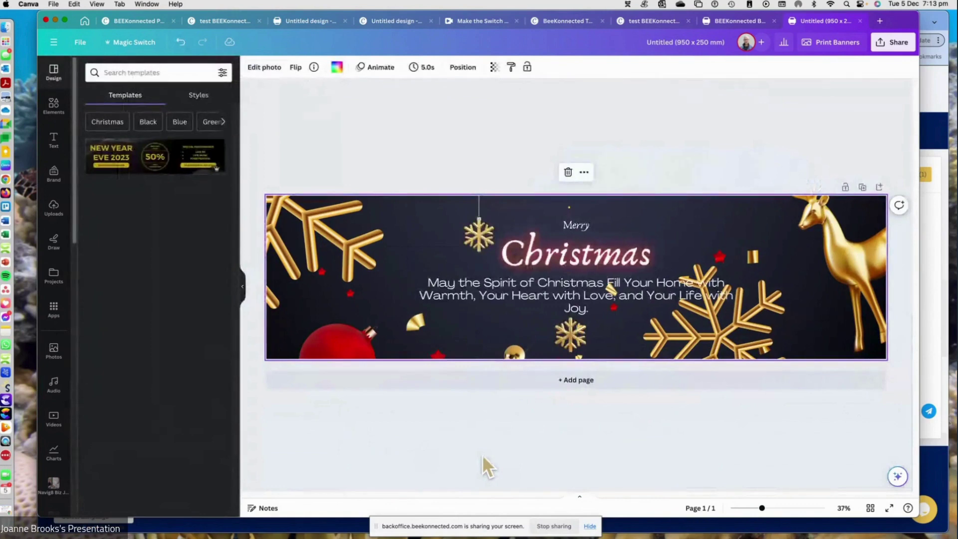
# - Enlarge 'Merry' to size 97 and place it just above 'Christmas'
pyautogui.moveTo(574, 225); pyautogui.dragTo(574, 210)
pyautogui.moveTo(494, 202); pyautogui.dragTo(348, 190)
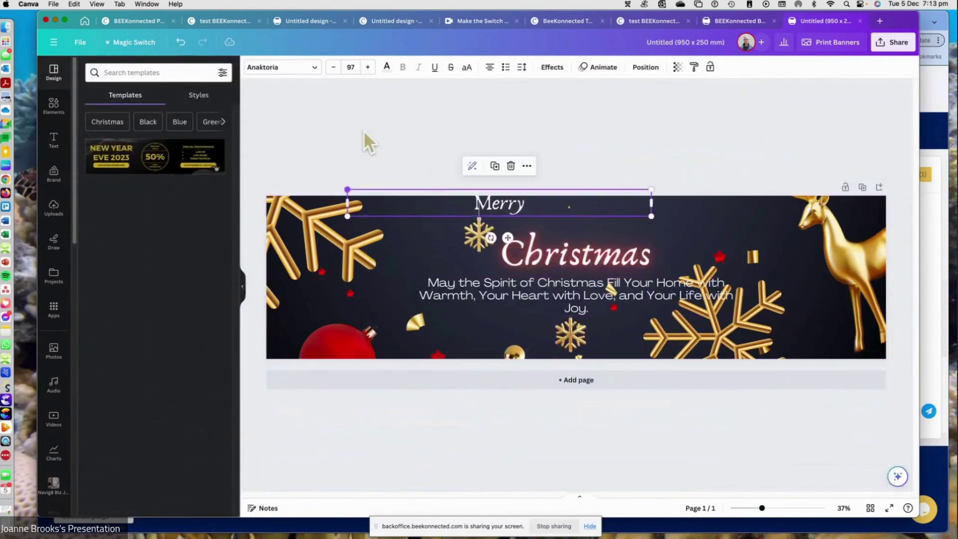
pyautogui.moveTo(633, 207); pyautogui.dragTo(605, 226)
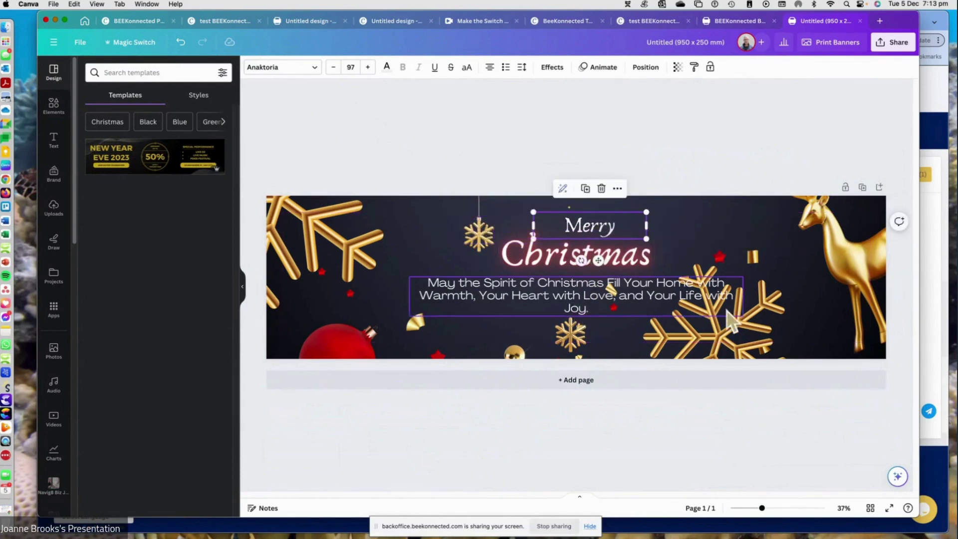
pyautogui.click(568, 294)
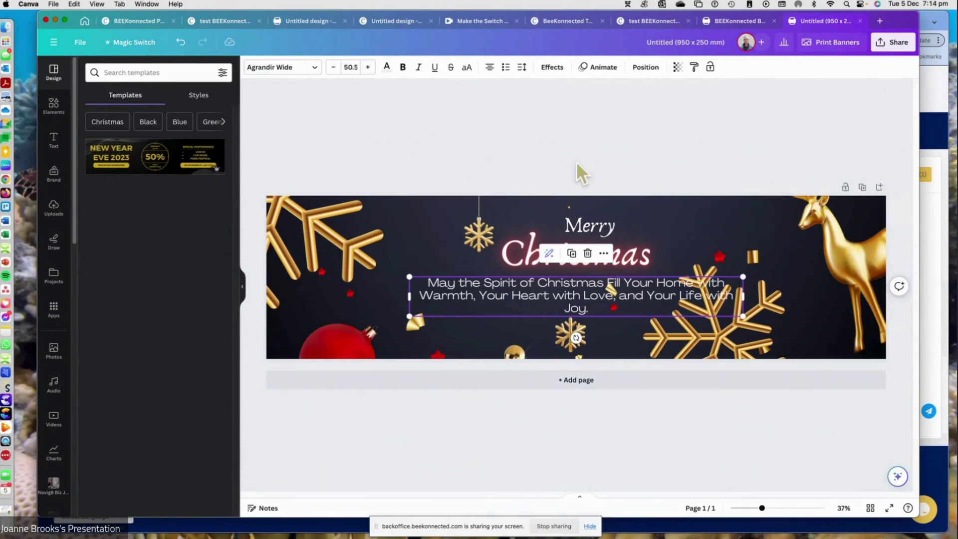
# - Close the Untitled 950x250, BEEKonnected Banner and test profile designs, then switch to Make the Switch to BeeKonnected V1
pyautogui.click(860, 21)
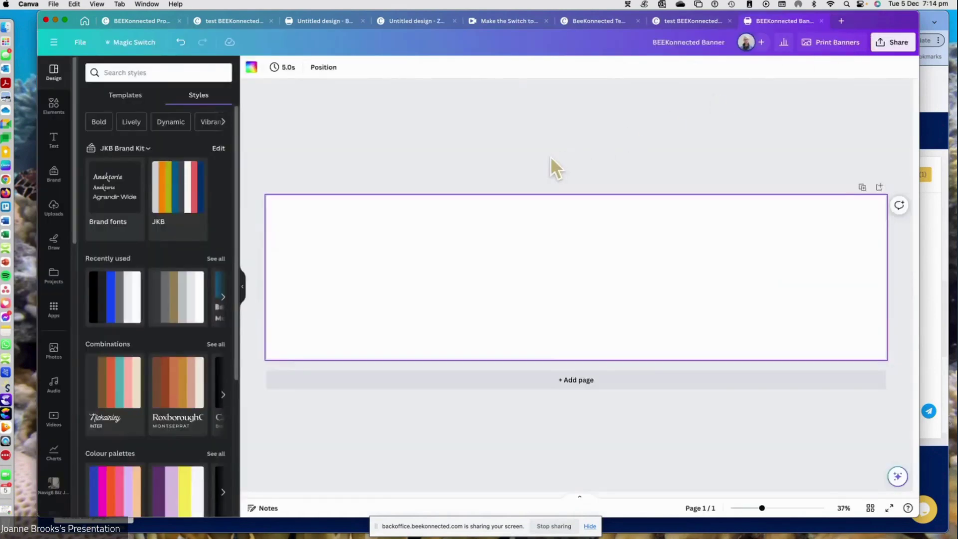
pyautogui.click(821, 20)
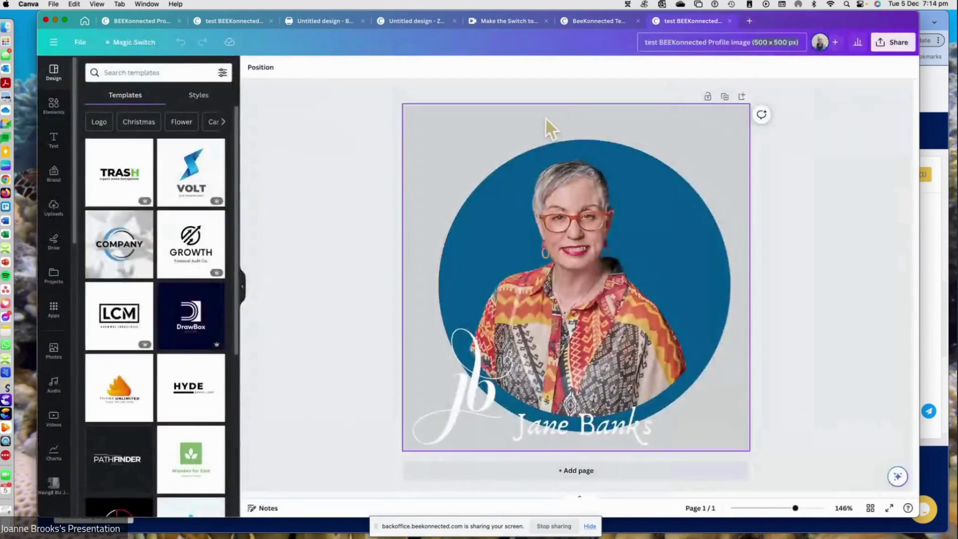
pyautogui.click(730, 21)
pyautogui.click(817, 225)
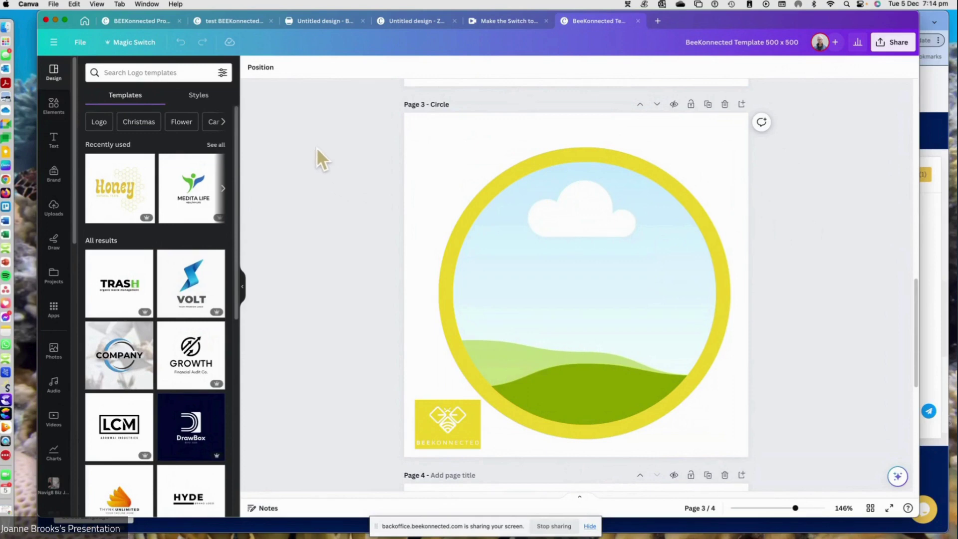
pyautogui.click(491, 23)
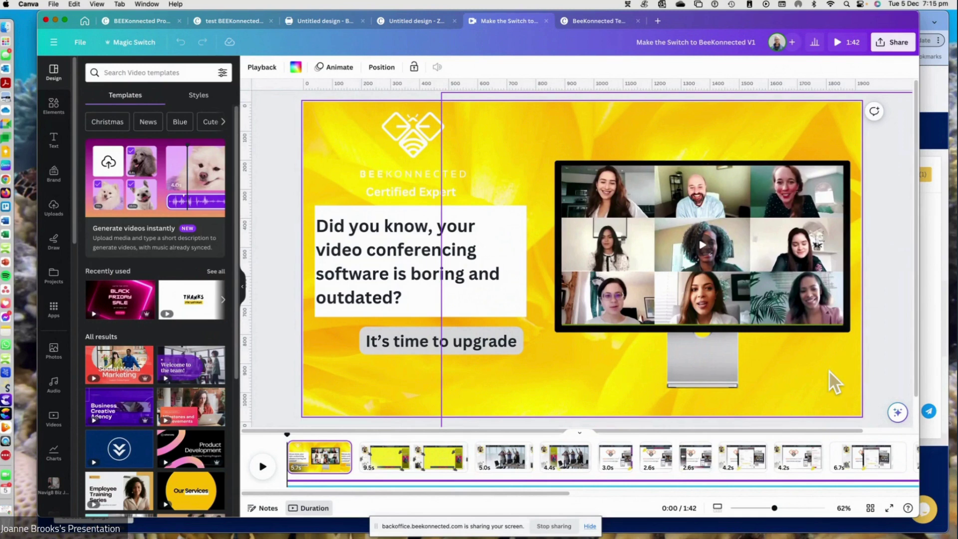
# - Play the video presentation from the start, then pause it
pyautogui.click(648, 276)
pyautogui.moveTo(648, 276)
pyautogui.mouseDown()
pyautogui.moveTo(544, 271)
pyautogui.moveTo(649, 272)
pyautogui.mouseUp()
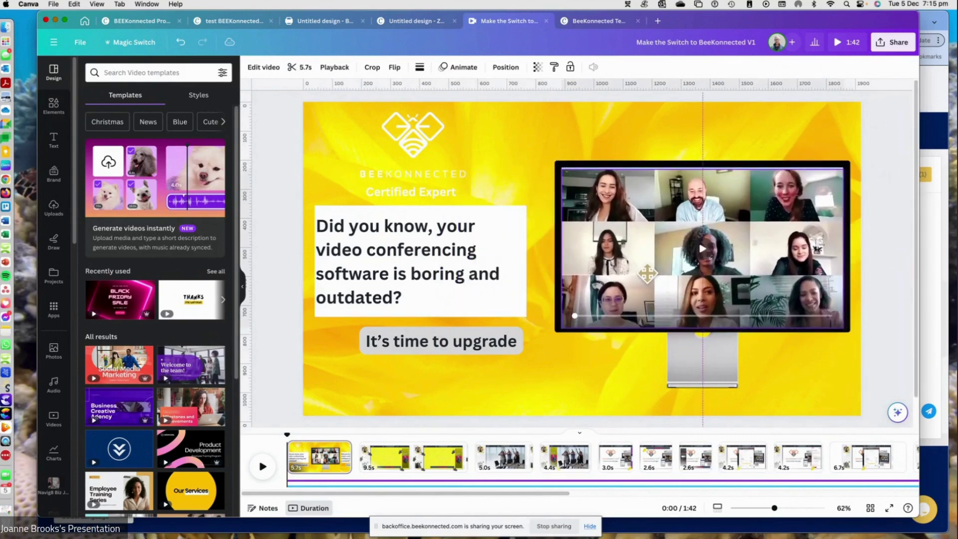
pyautogui.click(701, 274)
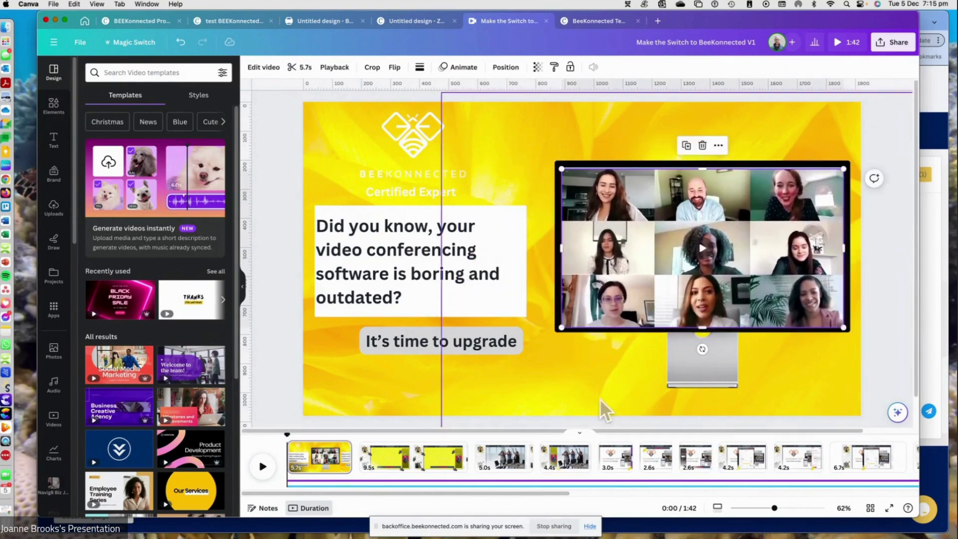
pyautogui.click(263, 466)
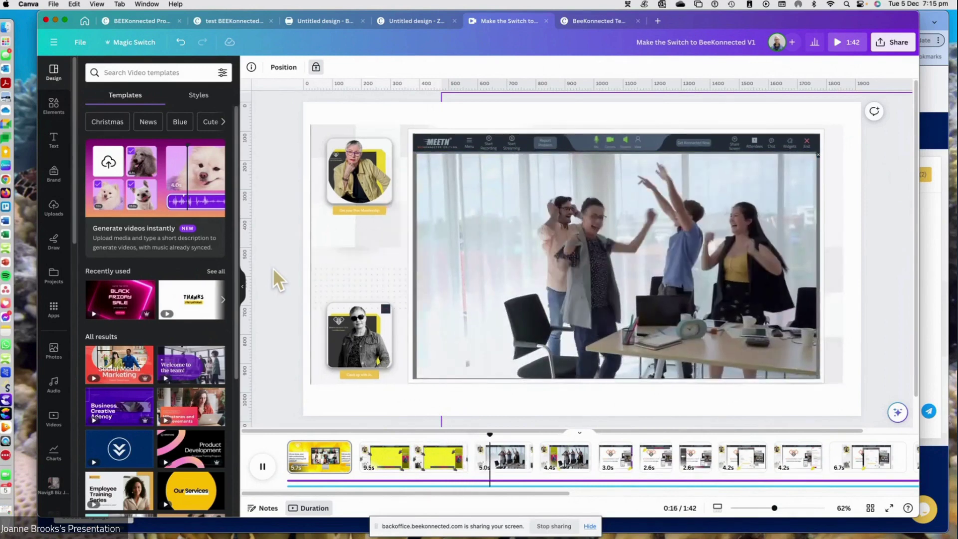
pyautogui.press('space')
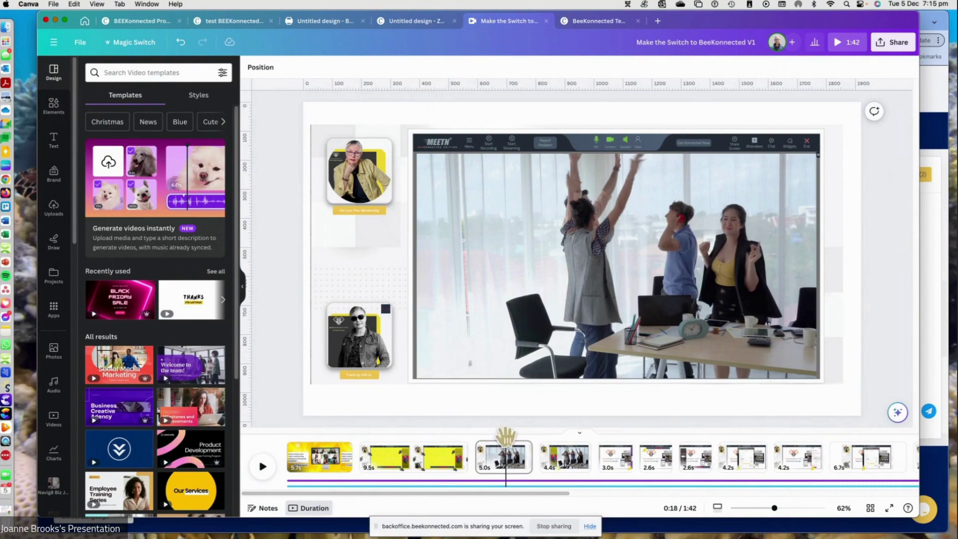
# - Move the playhead to the second MEETN scene and undo the accidental group nudge
pyautogui.moveTo(501, 444); pyautogui.dragTo(398, 443)
pyautogui.click(316, 376)
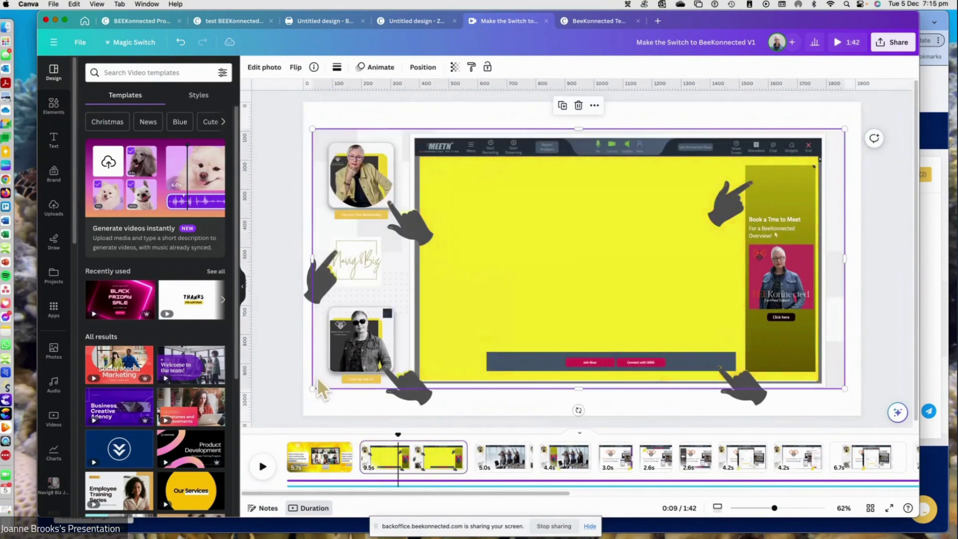
pyautogui.moveTo(316, 378); pyautogui.dragTo(328, 376)
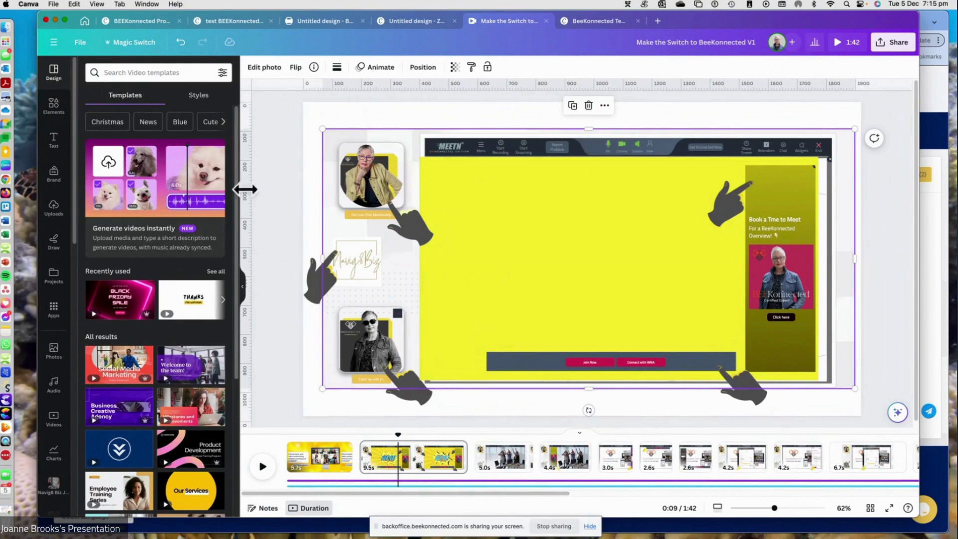
pyautogui.click(181, 42)
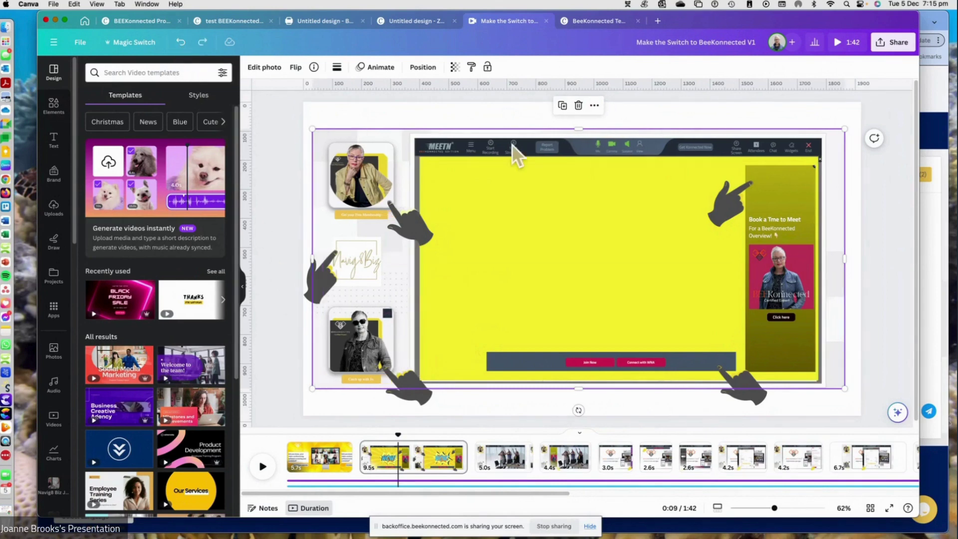
# - Shift the meeting-window video slightly right to align it and preview the WOW clip
pyautogui.click(519, 199)
pyautogui.moveTo(520, 199)
pyautogui.mouseDown()
pyautogui.moveTo(600, 200)
pyautogui.moveTo(515, 199)
pyautogui.mouseUp()
pyautogui.click(617, 270)
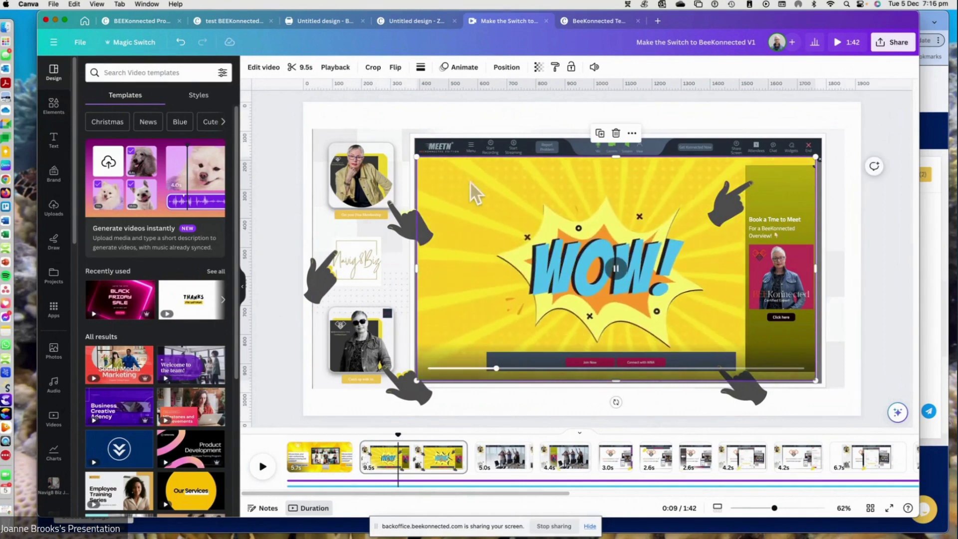
pyautogui.click(459, 104)
# - Search elements for 'wow' videos and drop the yellow 11.0s WOW clip into the meeting window
pyautogui.click(59, 107)
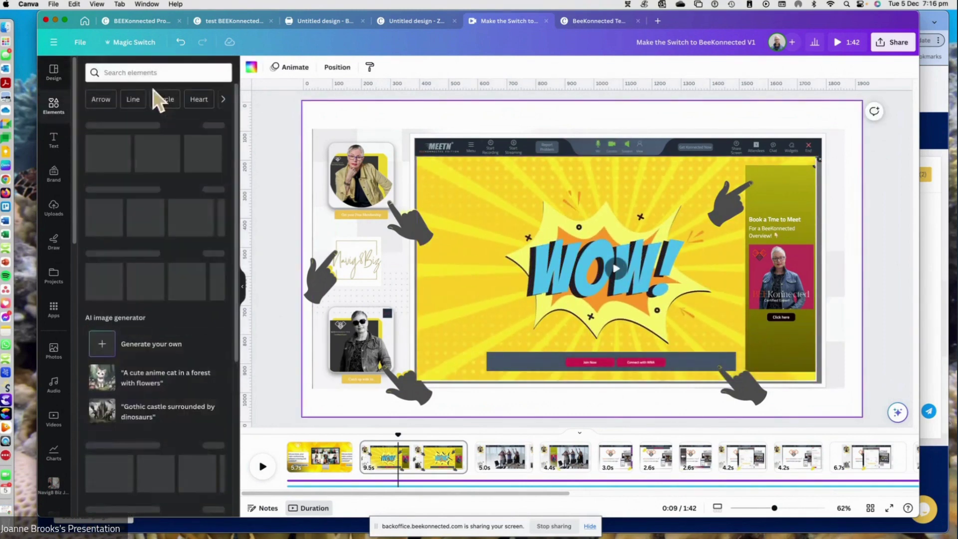
pyautogui.click(149, 73)
pyautogui.write('wow')
pyautogui.press('Return')
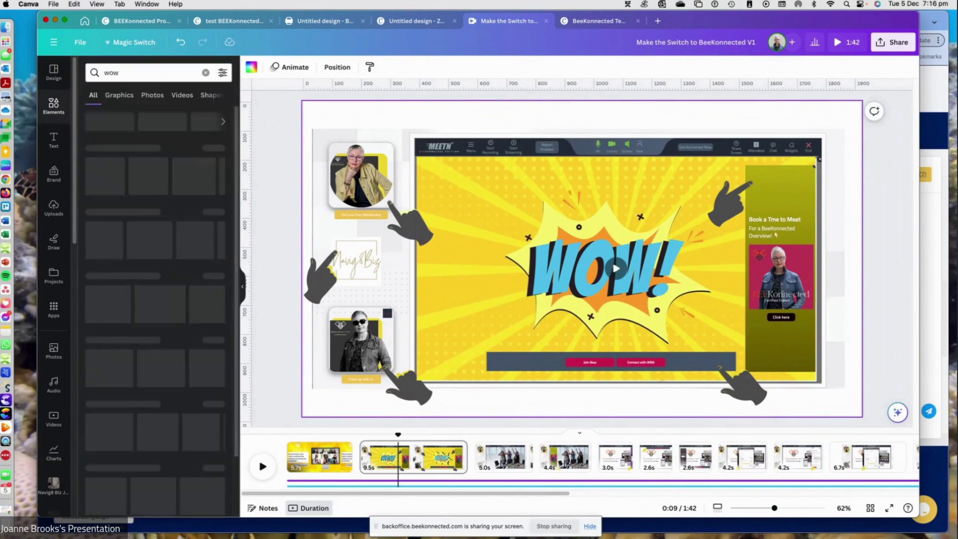
pyautogui.click(182, 96)
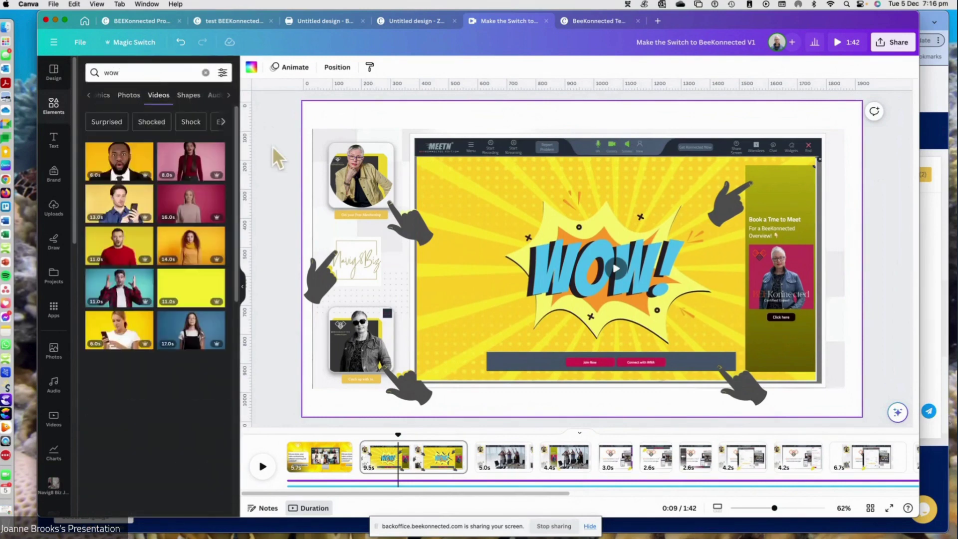
pyautogui.click(189, 300)
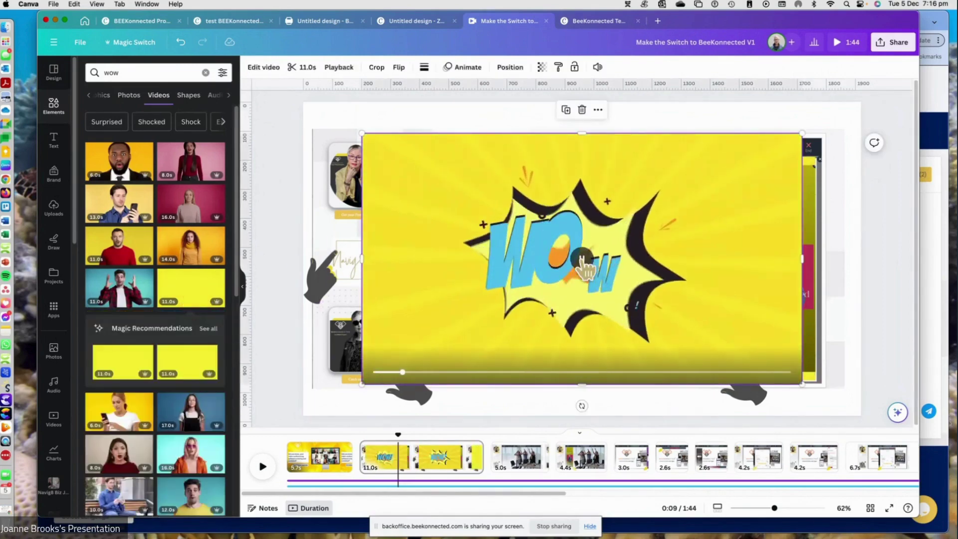
pyautogui.moveTo(444, 241); pyautogui.dragTo(616, 269)
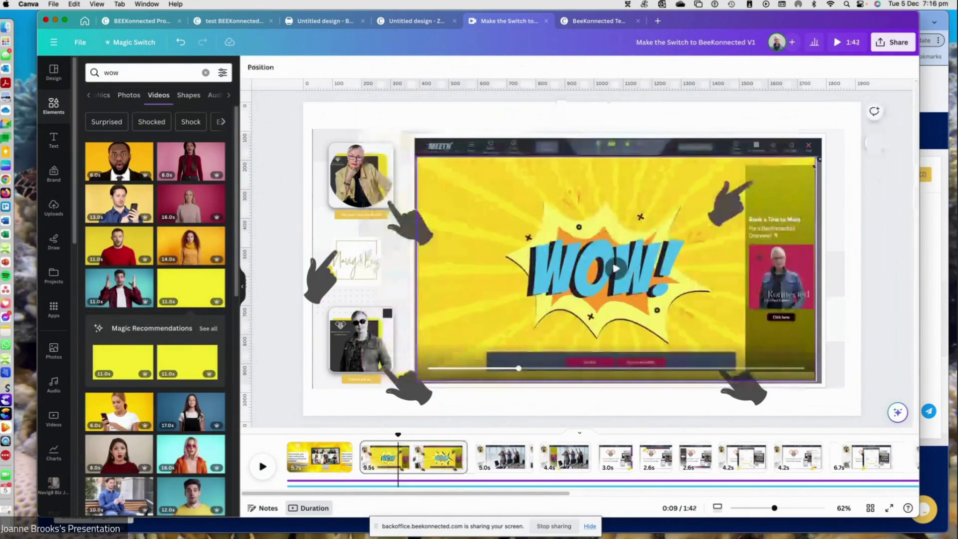
# - Search the elements library for pointer graphics
pyautogui.click(309, 282)
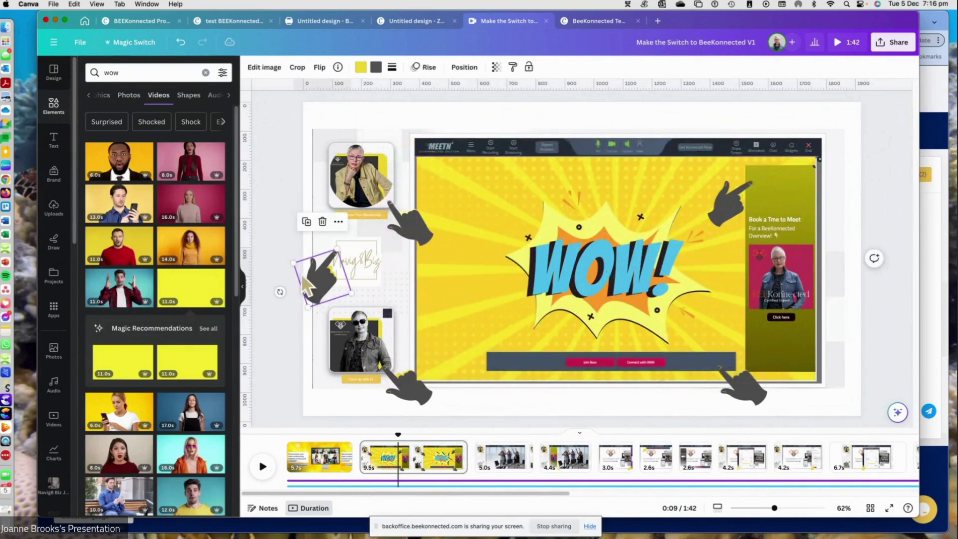
pyautogui.click(115, 72)
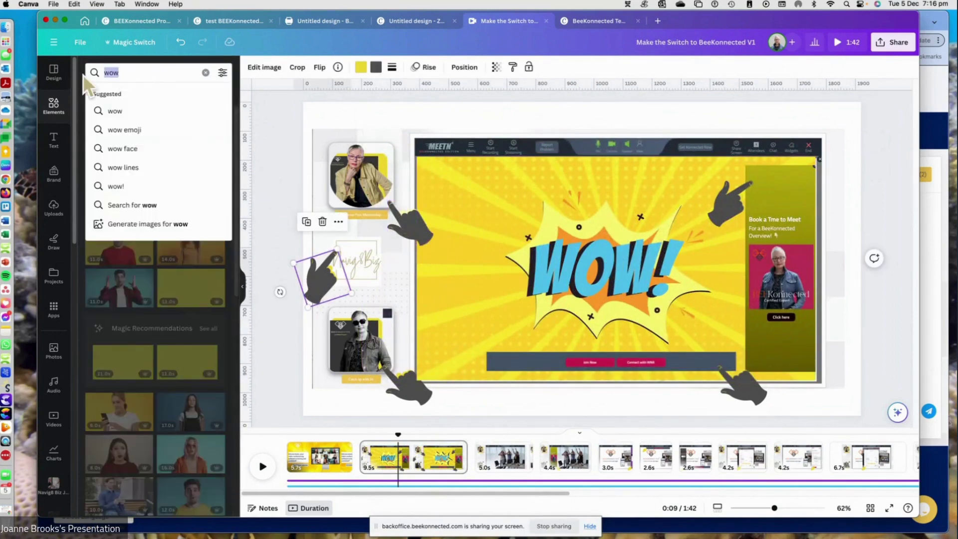
pyautogui.press('BackSpace')
pyautogui.write('ointer')
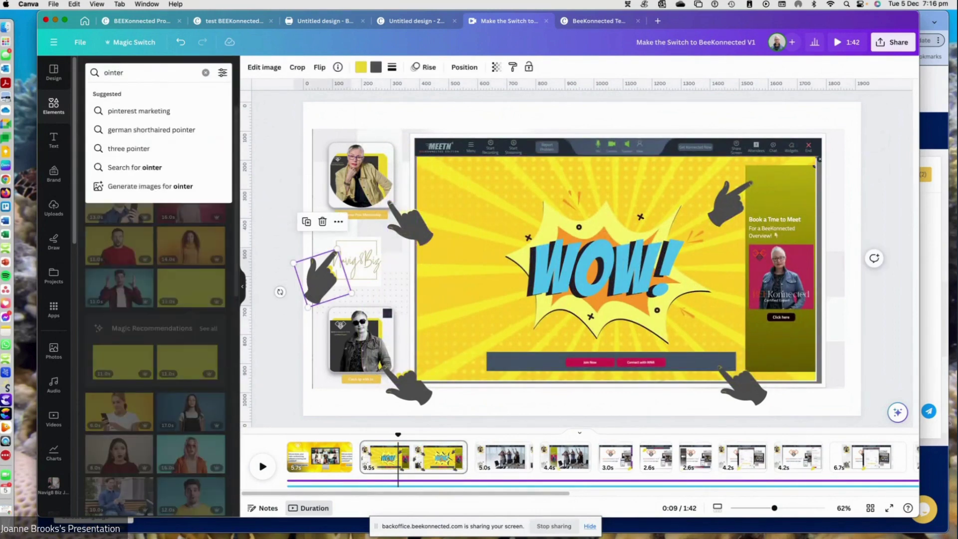
pyautogui.write('p')
pyautogui.press('Return')
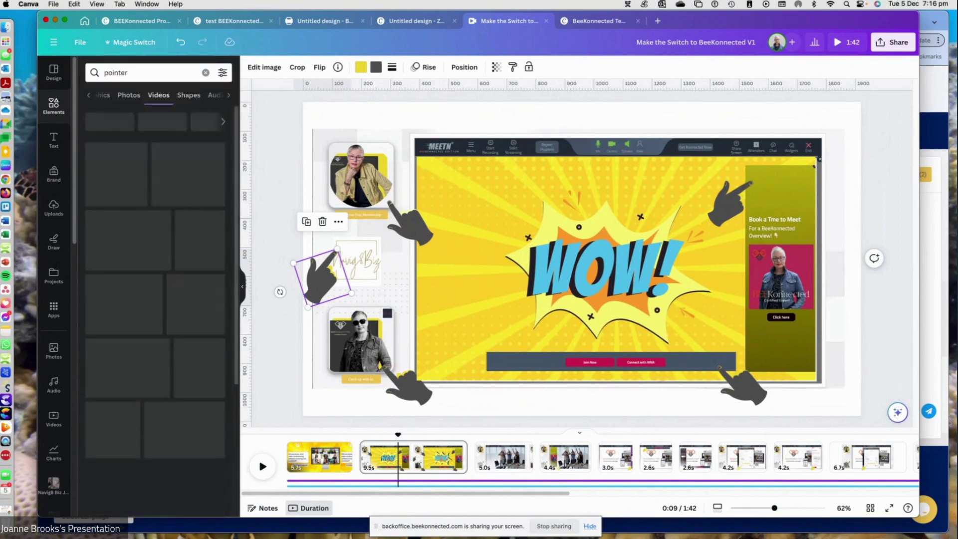
pyautogui.click(88, 95)
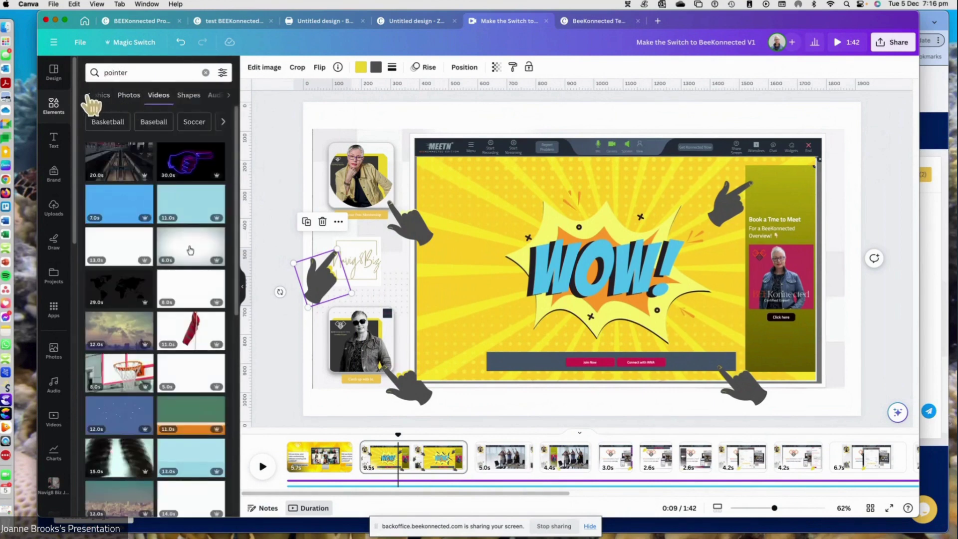
pyautogui.click(117, 94)
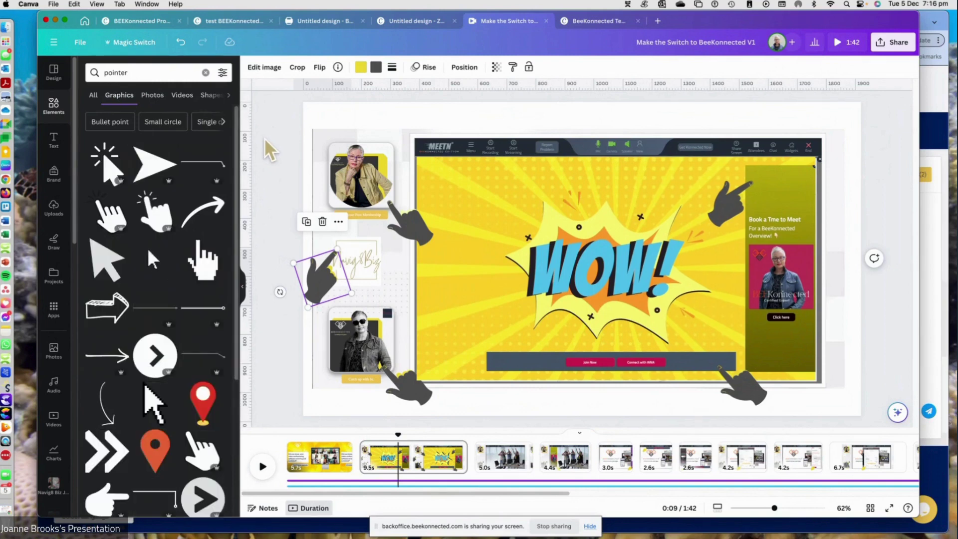
pyautogui.scroll(-5, 178, 427)
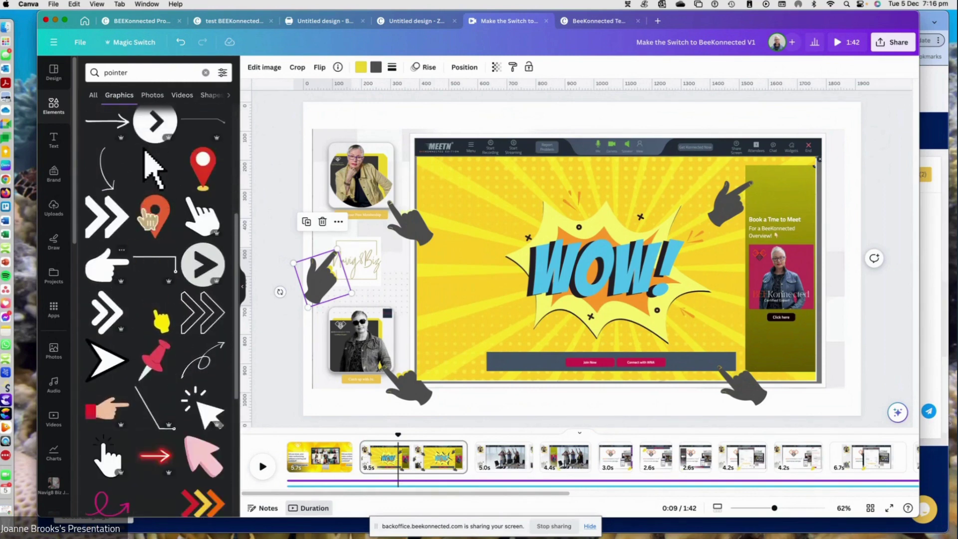
# - Search 'hand pointing' graphics and add the black pointing hand to the scene
pyautogui.doubleClick(121, 72)
pyautogui.write('hand pointing')
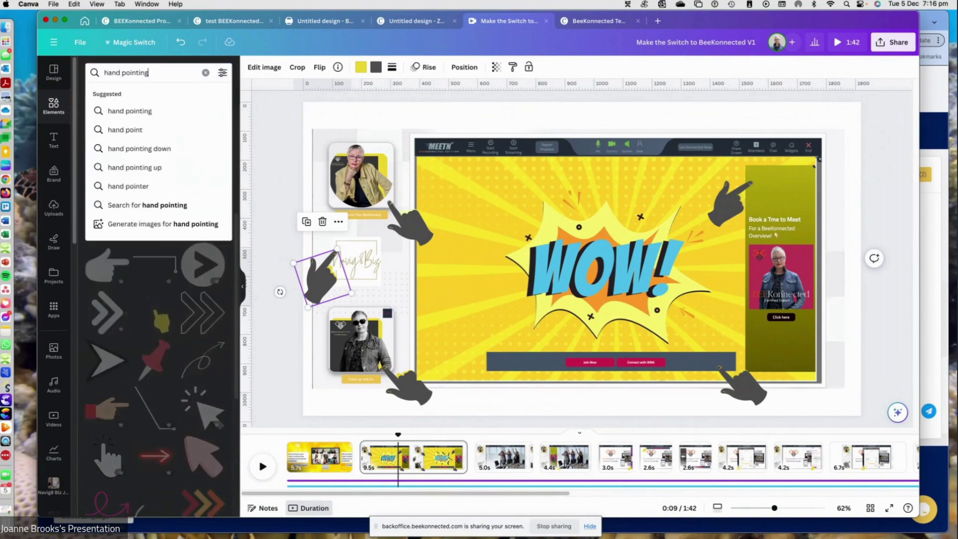
pyautogui.press('Return')
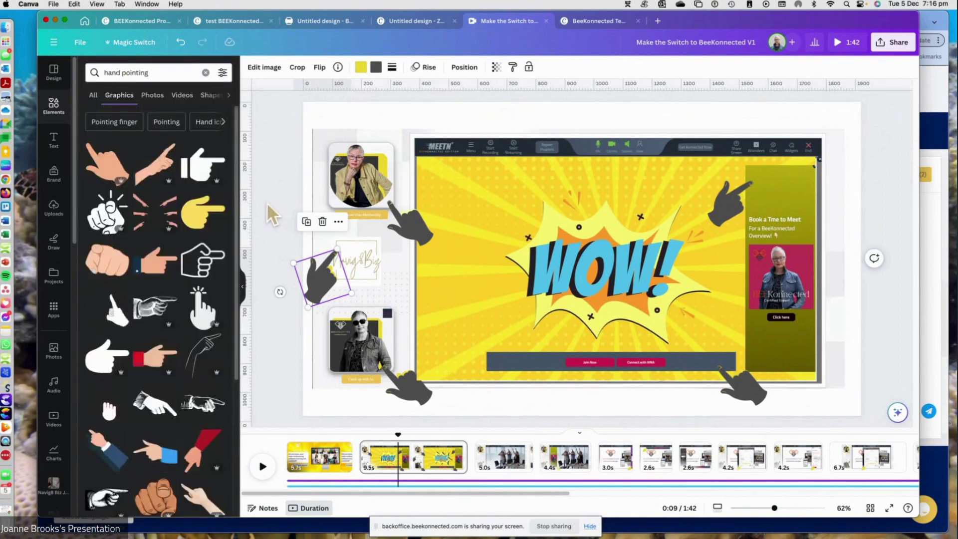
pyautogui.click(203, 164)
# - Try crimson and purple on the new hand graphic, then delete it
pyautogui.click(514, 239)
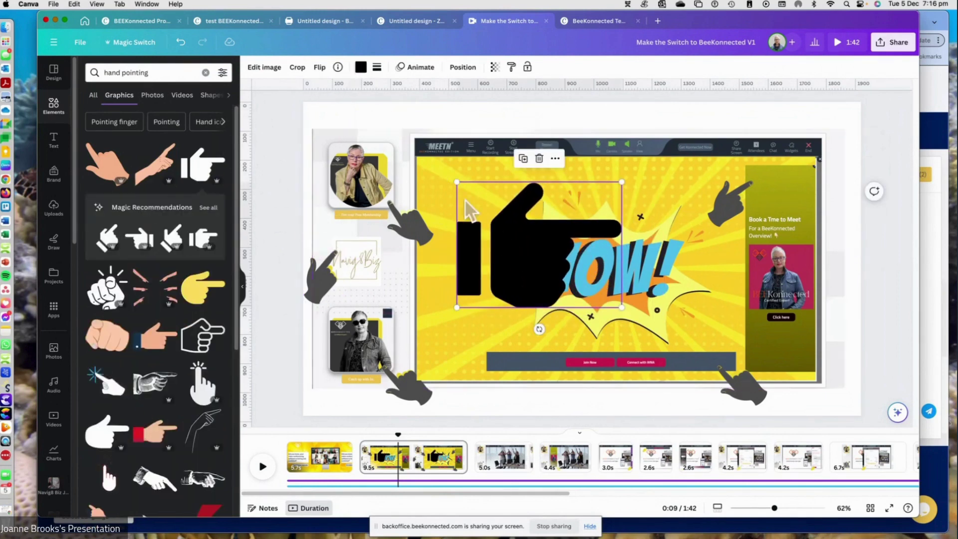
pyautogui.click(360, 67)
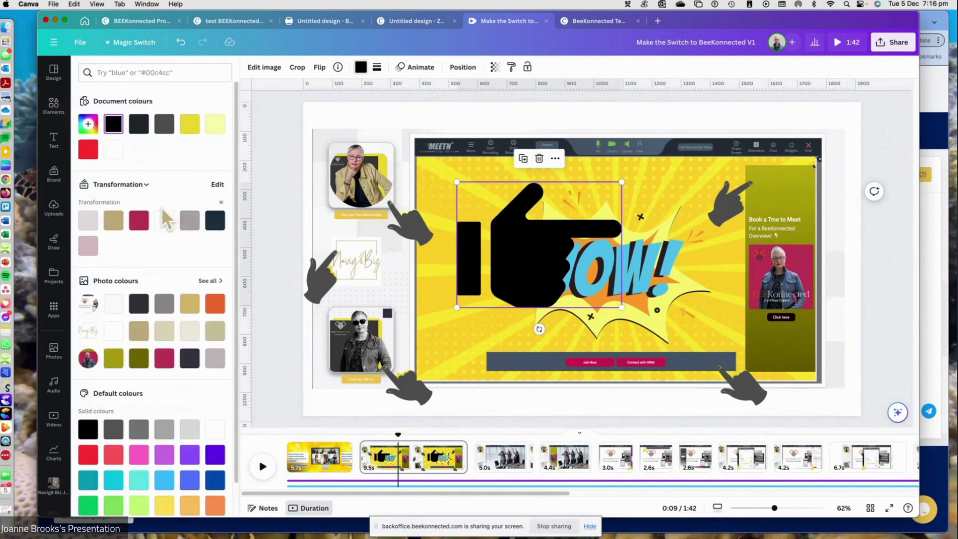
pyautogui.click(139, 220)
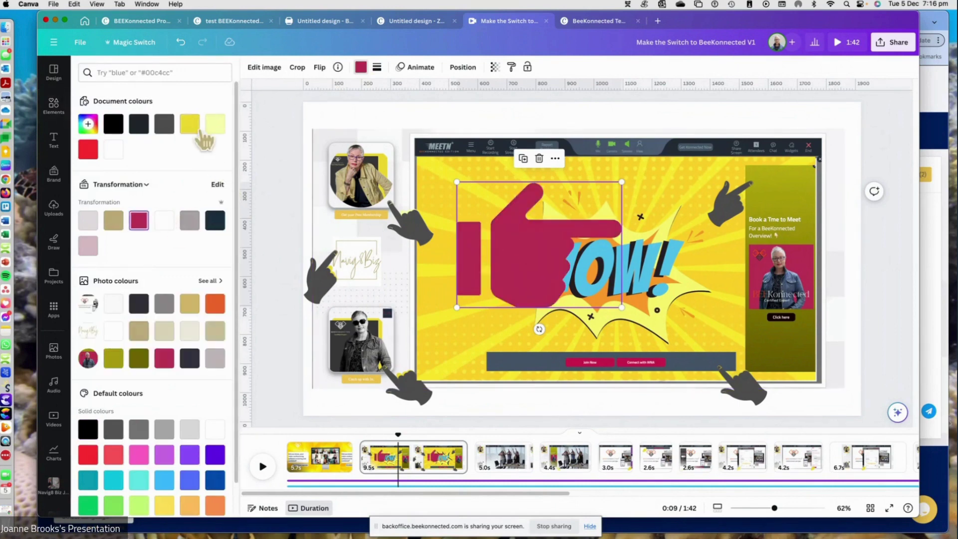
pyautogui.click(215, 455)
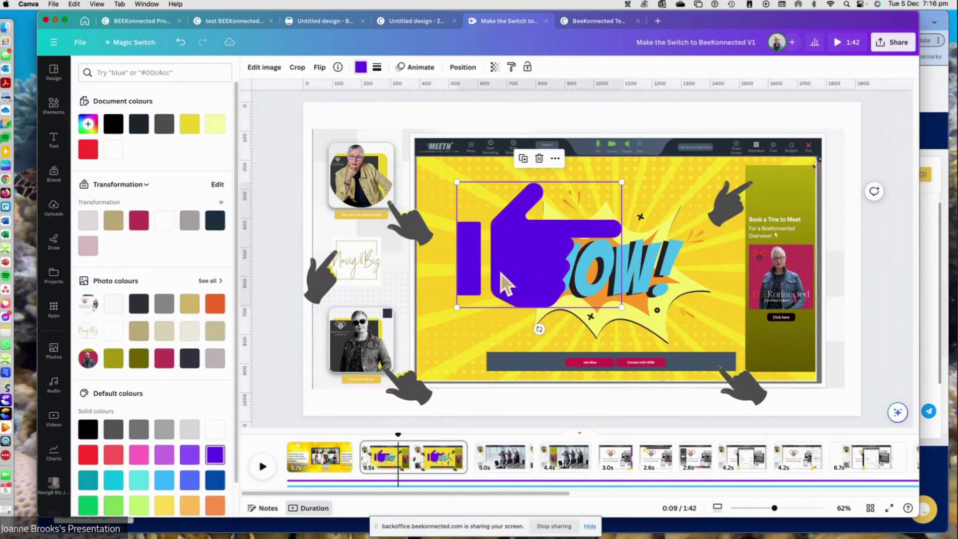
pyautogui.press('Delete')
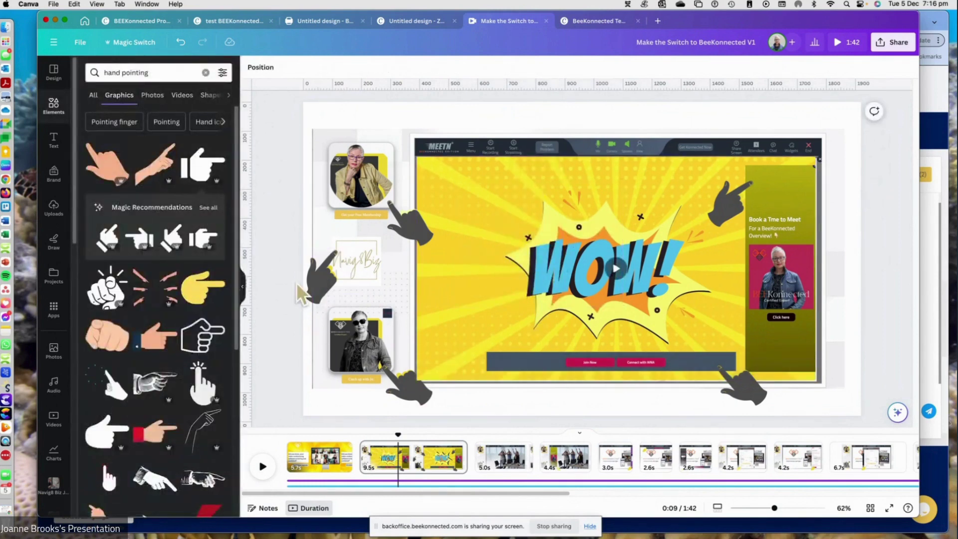
# - Rotate the dark left hand to about 79° and check the booking panel and button bar
pyautogui.click(318, 282)
pyautogui.moveTo(280, 292)
pyautogui.mouseDown()
pyautogui.moveTo(278, 278)
pyautogui.moveTo(274, 289)
pyautogui.mouseUp()
pyautogui.click(651, 402)
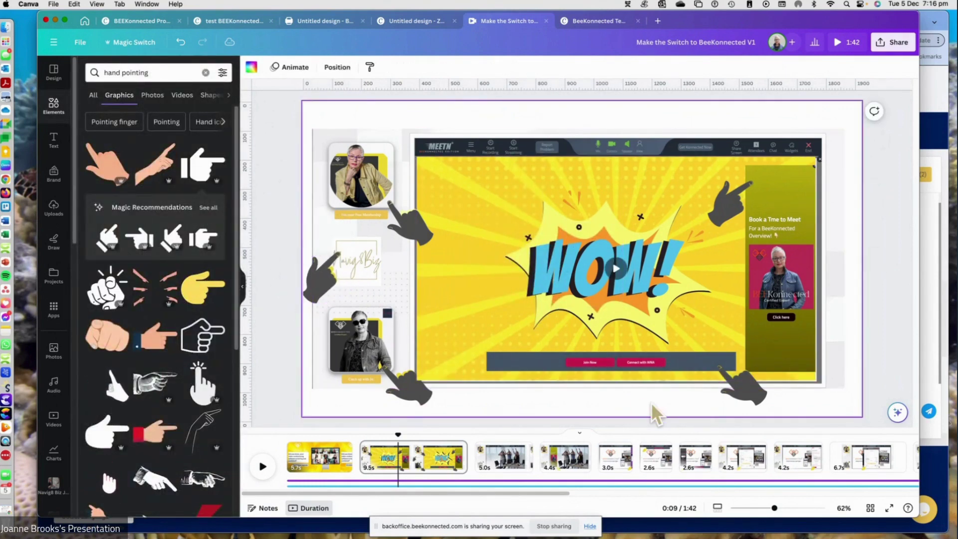
pyautogui.click(790, 186)
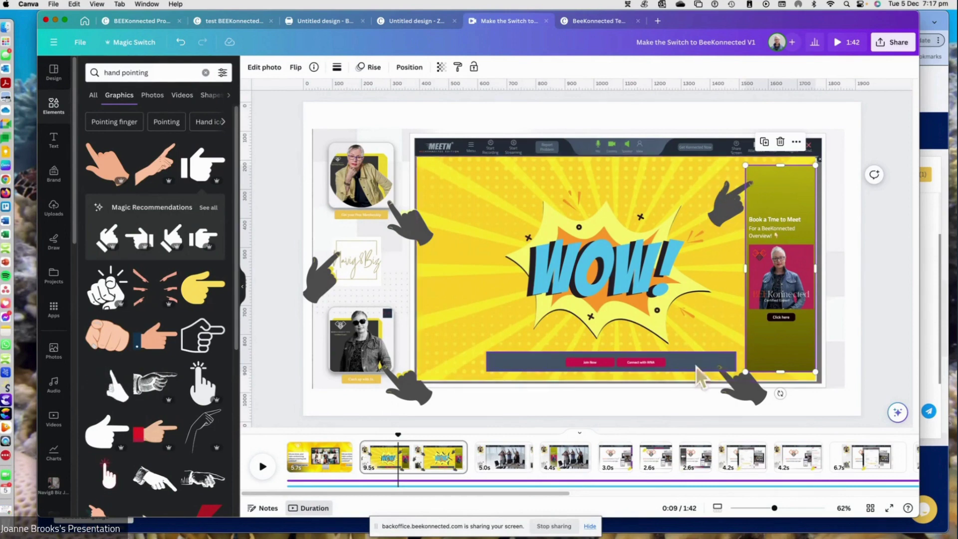
pyautogui.click(674, 362)
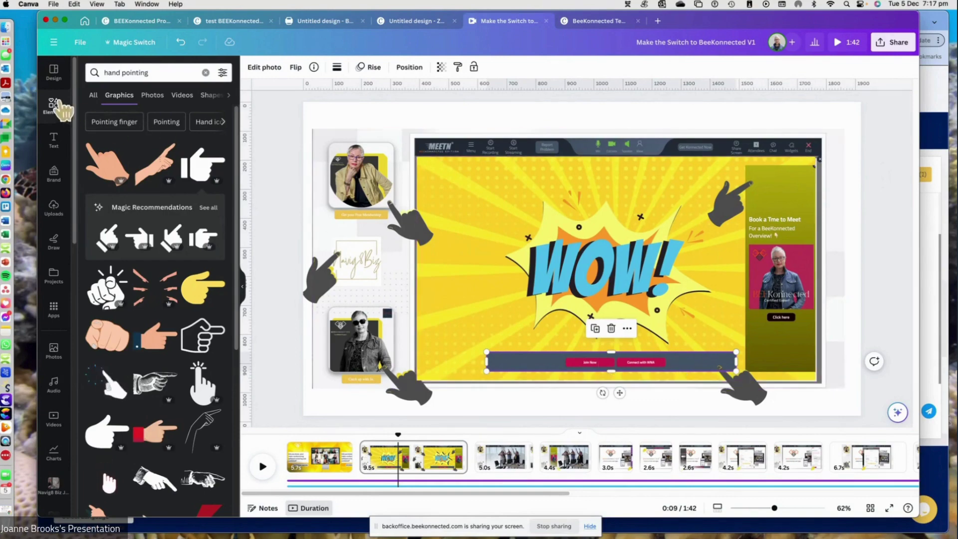
pyautogui.click(6, 27)
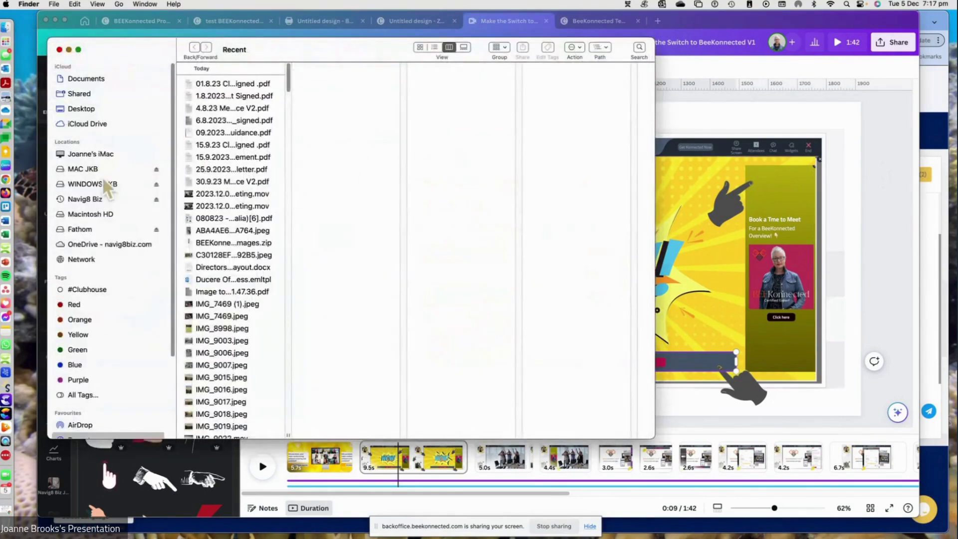
# - Drag the Desktop screen recording (.mov) onto the canvas and dismiss the upload error
pyautogui.click(116, 109)
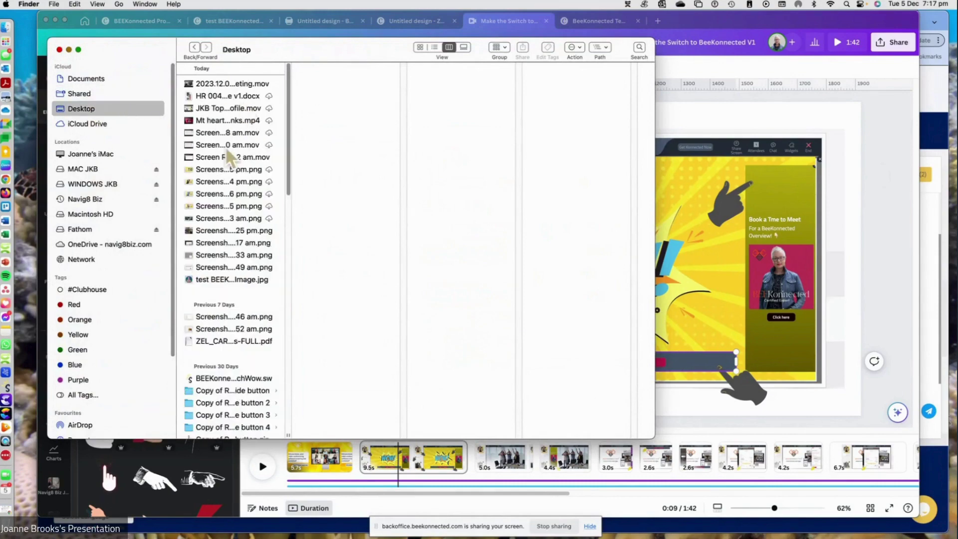
pyautogui.click(219, 158)
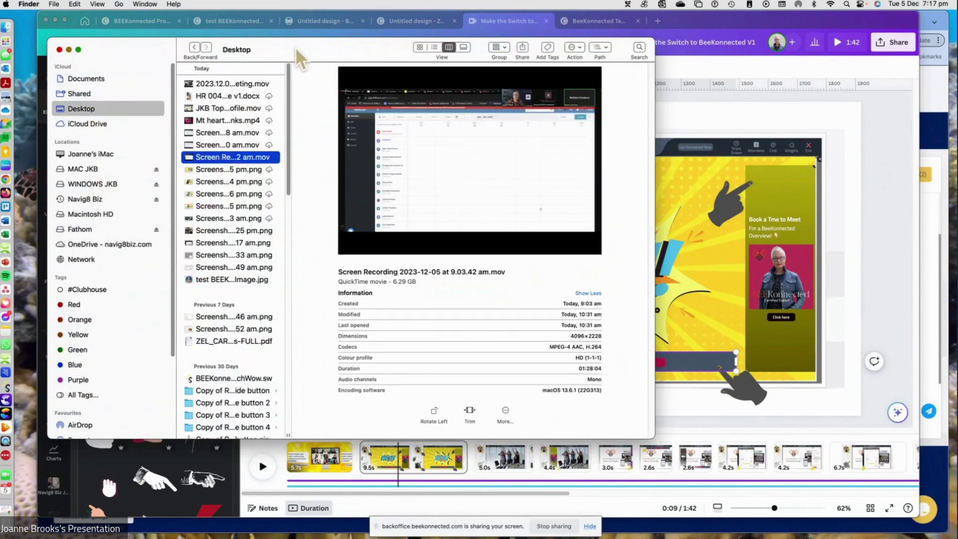
pyautogui.moveTo(295, 47); pyautogui.dragTo(768, 122)
pyautogui.moveTo(698, 222); pyautogui.dragTo(481, 211)
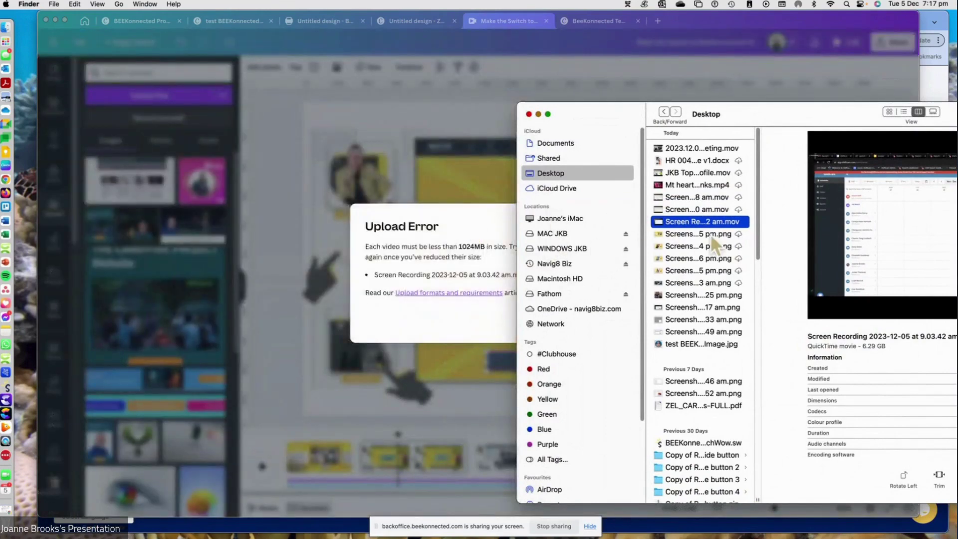
pyautogui.click(681, 160)
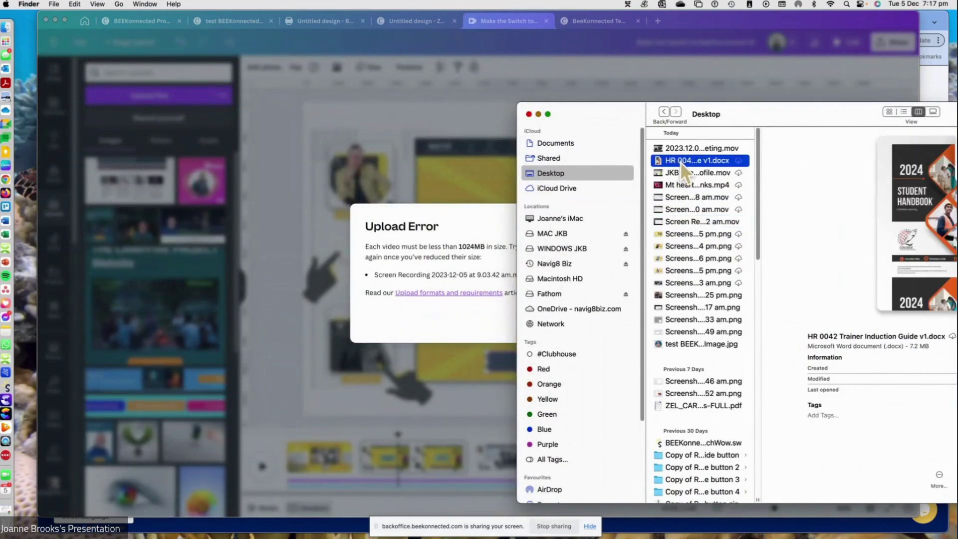
pyautogui.moveTo(819, 114); pyautogui.dragTo(797, 98)
pyautogui.click(469, 211)
pyautogui.click(614, 213)
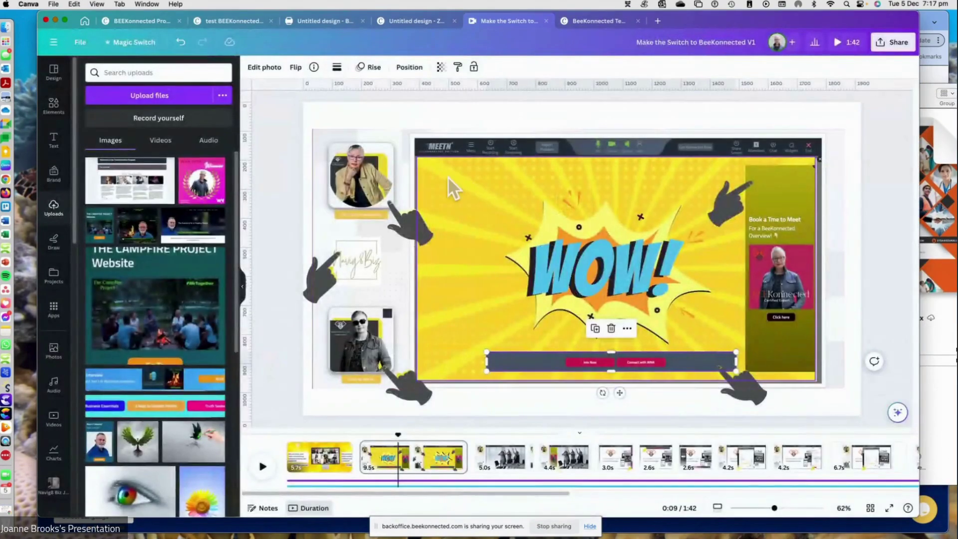
# - Drag the Desktop screenshot PNG onto the page and dismiss its upload error
pyautogui.click(937, 370)
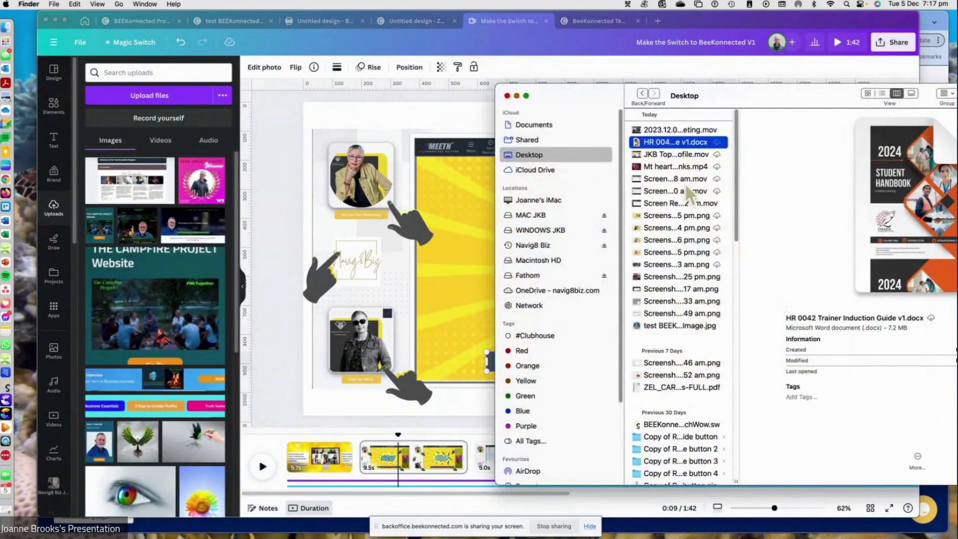
pyautogui.moveTo(663, 252); pyautogui.dragTo(440, 230)
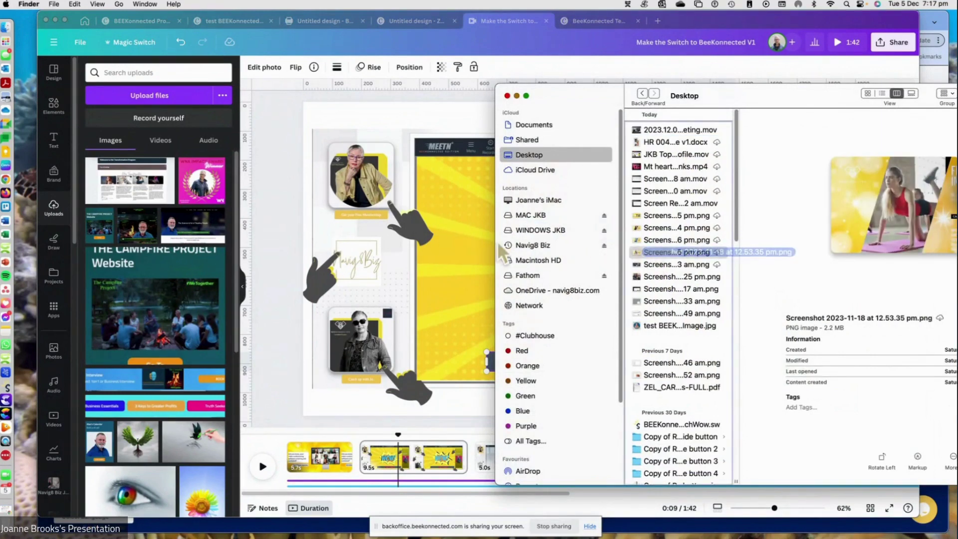
pyautogui.moveTo(664, 252); pyautogui.dragTo(445, 259)
pyautogui.click(462, 243)
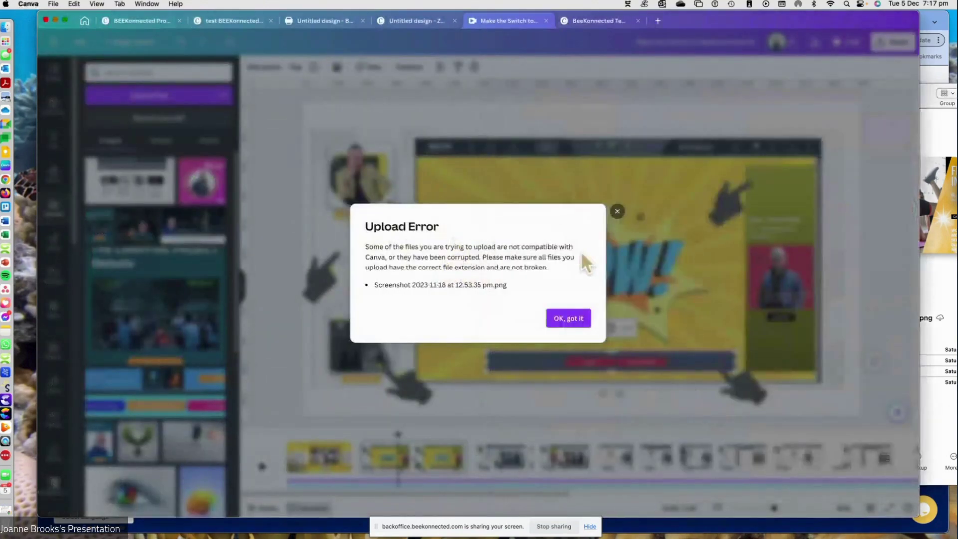
pyautogui.click(618, 218)
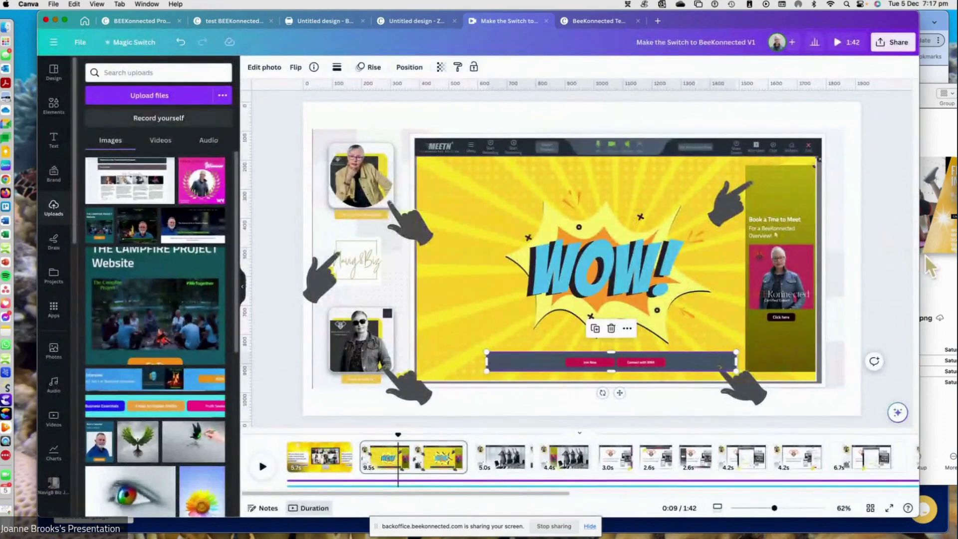
# - Drag CSky & ZelCare.jpg from Finder onto the MEETN scene
pyautogui.click(927, 150)
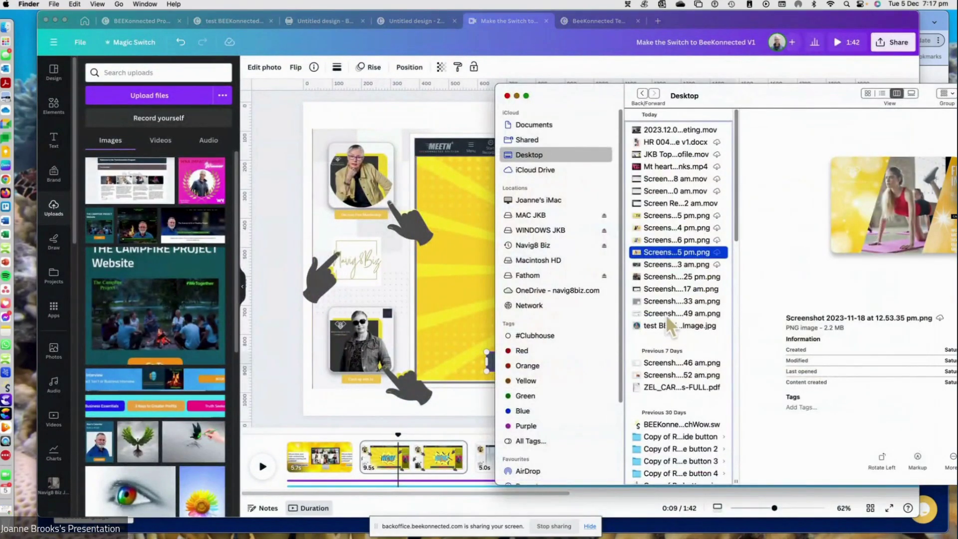
pyautogui.scroll(-5, 678, 374)
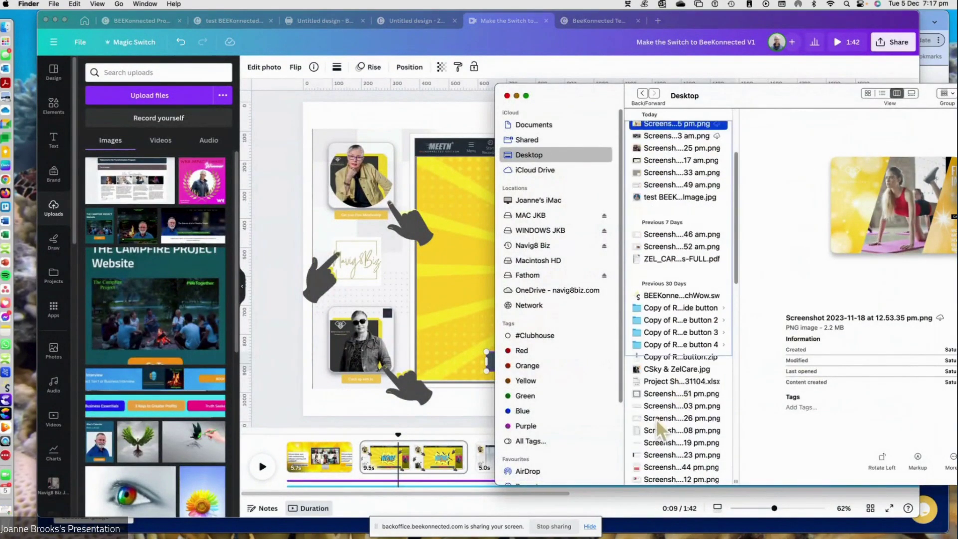
pyautogui.click(659, 368)
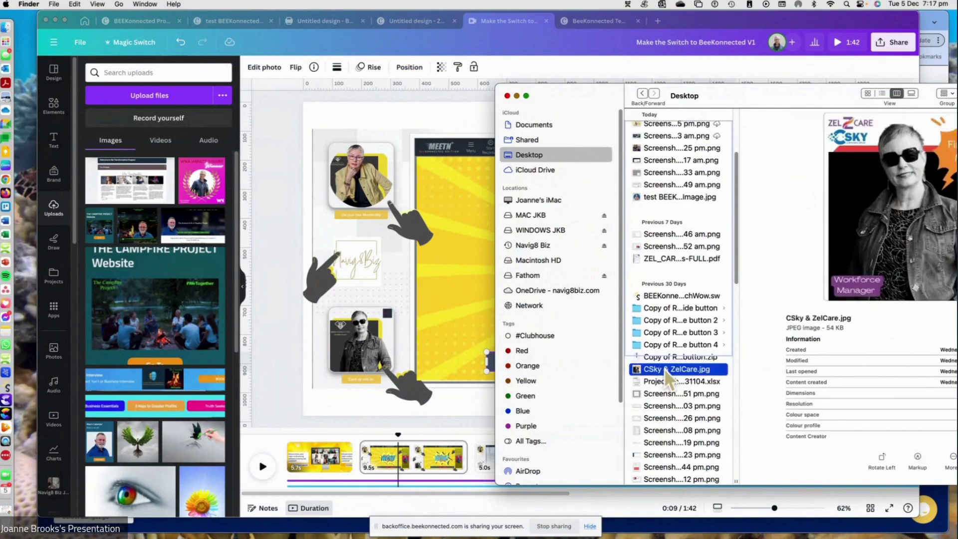
pyautogui.moveTo(669, 369); pyautogui.dragTo(460, 300)
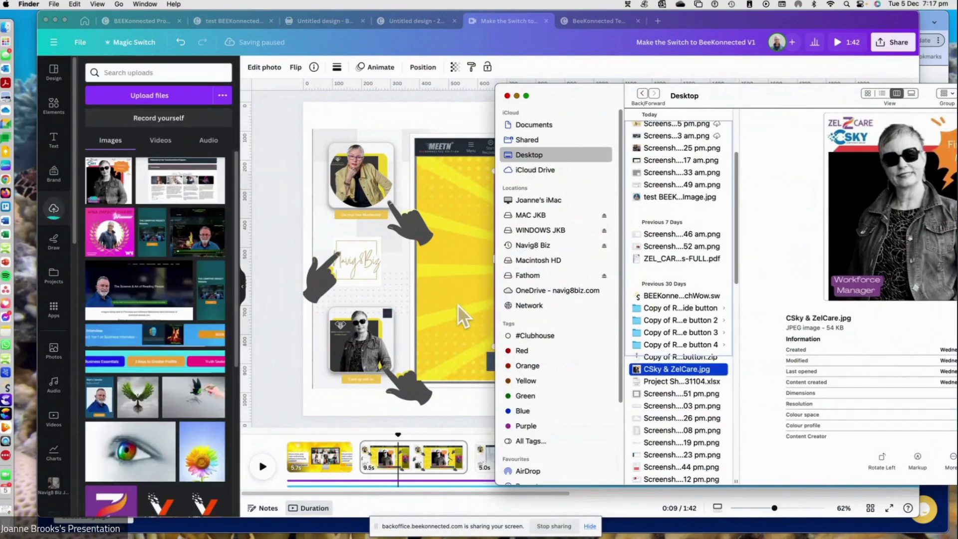
pyautogui.click(457, 304)
pyautogui.moveTo(638, 290); pyautogui.dragTo(544, 265)
# - Shrink the photo to a small thumbnail on the WOW graphic, then delete it
pyautogui.click(816, 354)
pyautogui.click(576, 320)
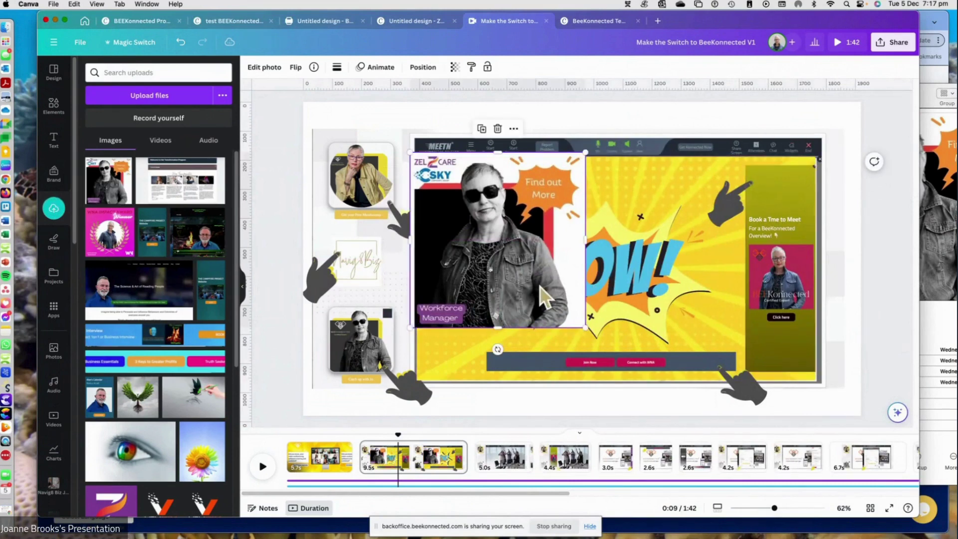
pyautogui.moveTo(581, 325); pyautogui.dragTo(476, 220)
pyautogui.moveTo(449, 190); pyautogui.dragTo(473, 290)
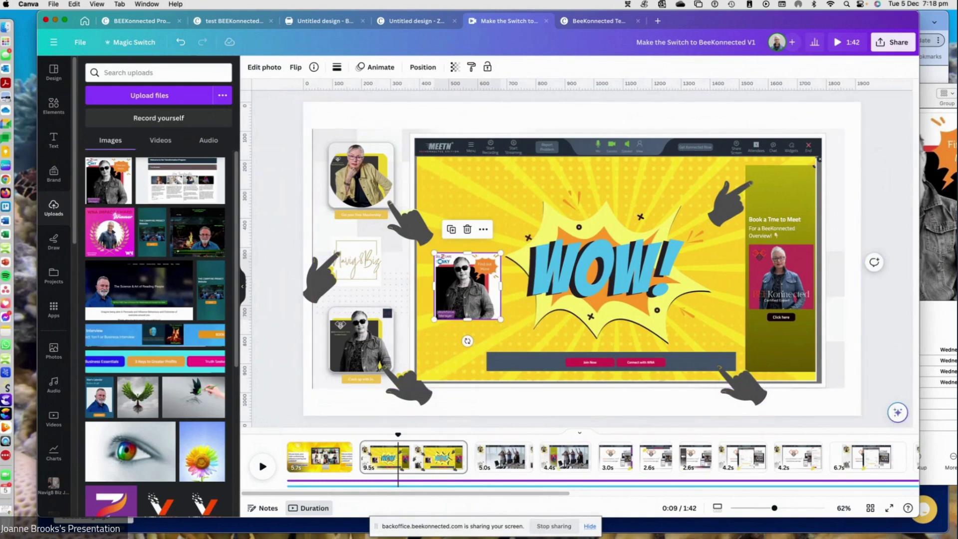
pyautogui.press('Delete')
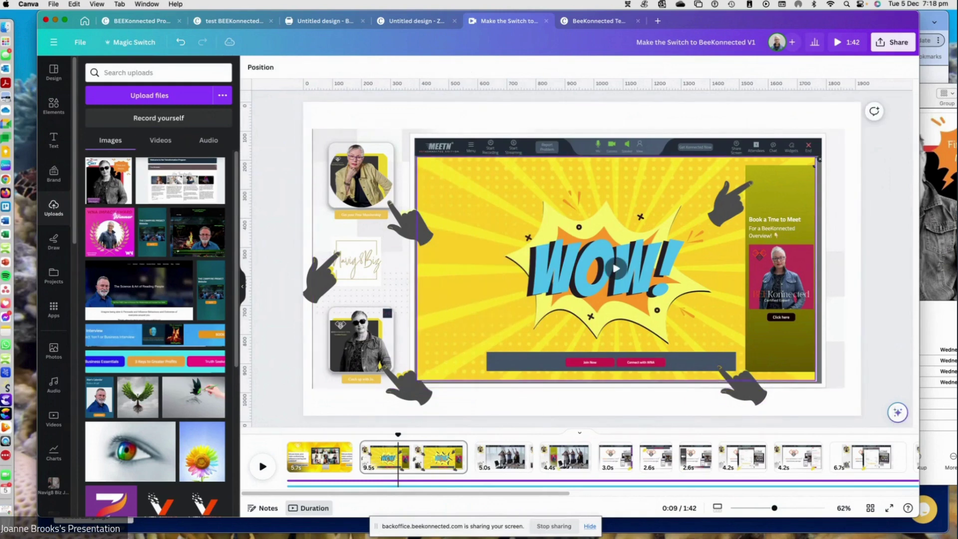
# - Check page 3's dancing-people video and the audio track from 0:11, then stop screen sharing
pyautogui.click(506, 462)
pyautogui.click(556, 290)
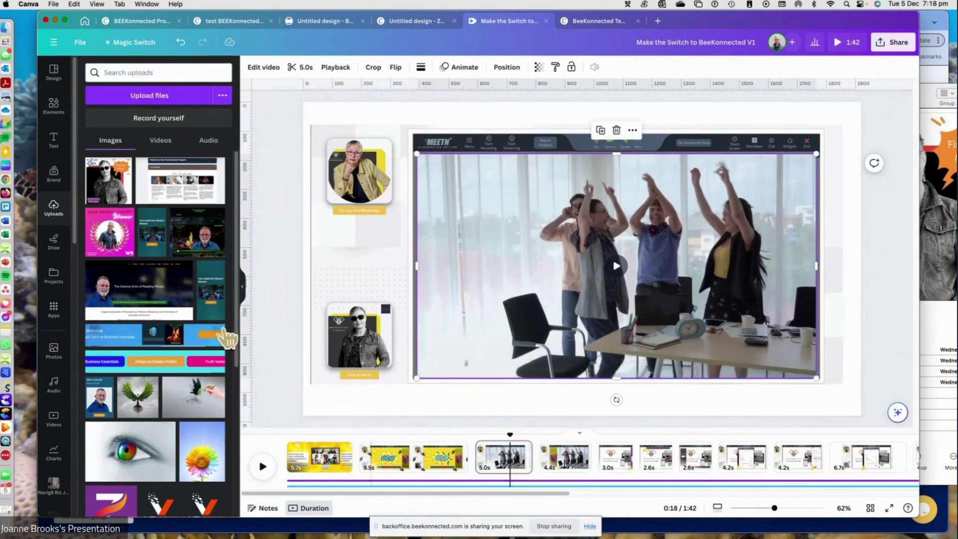
pyautogui.click(58, 392)
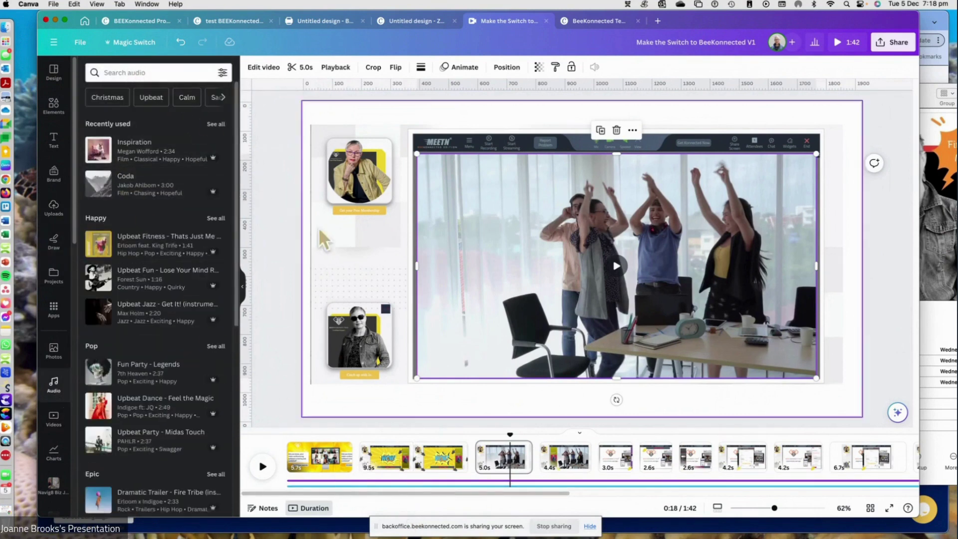
pyautogui.click(414, 484)
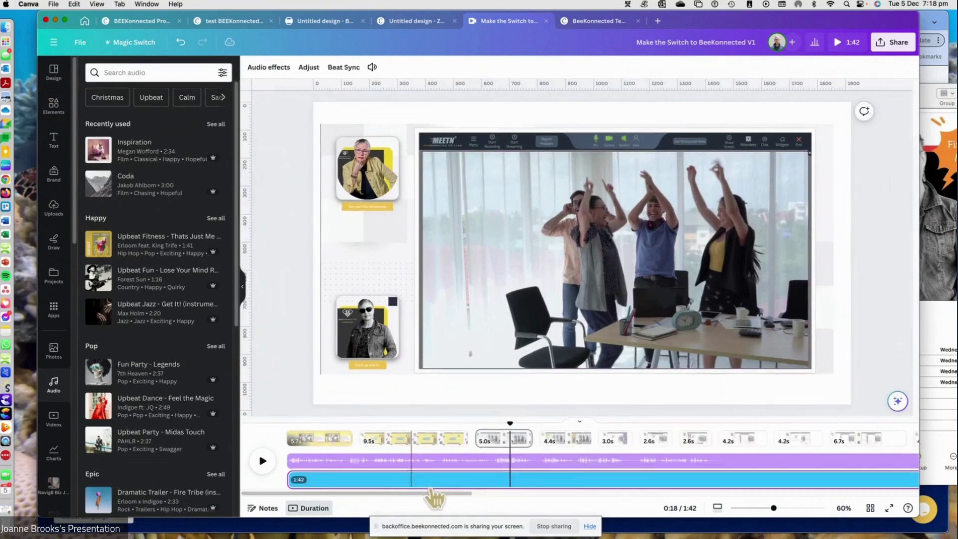
pyautogui.click(424, 482)
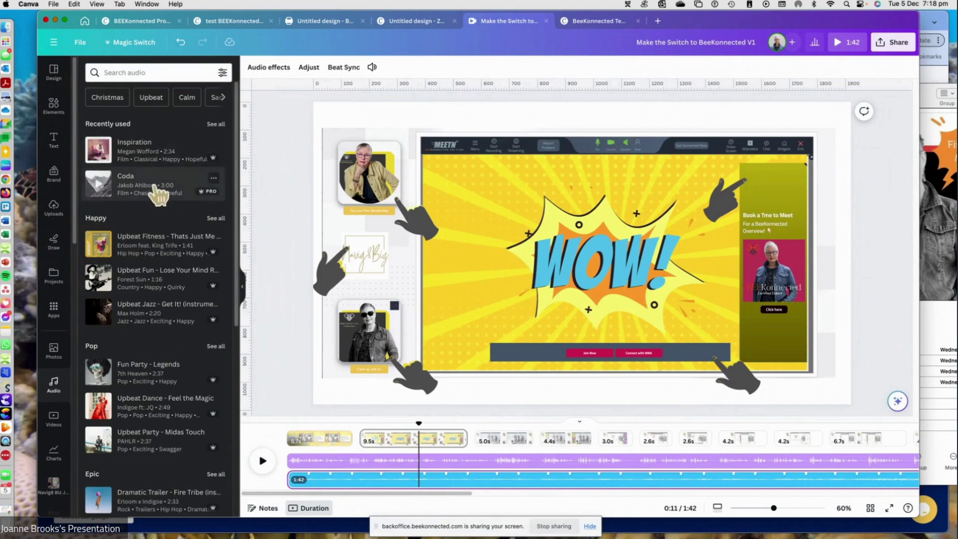
pyautogui.click(285, 162)
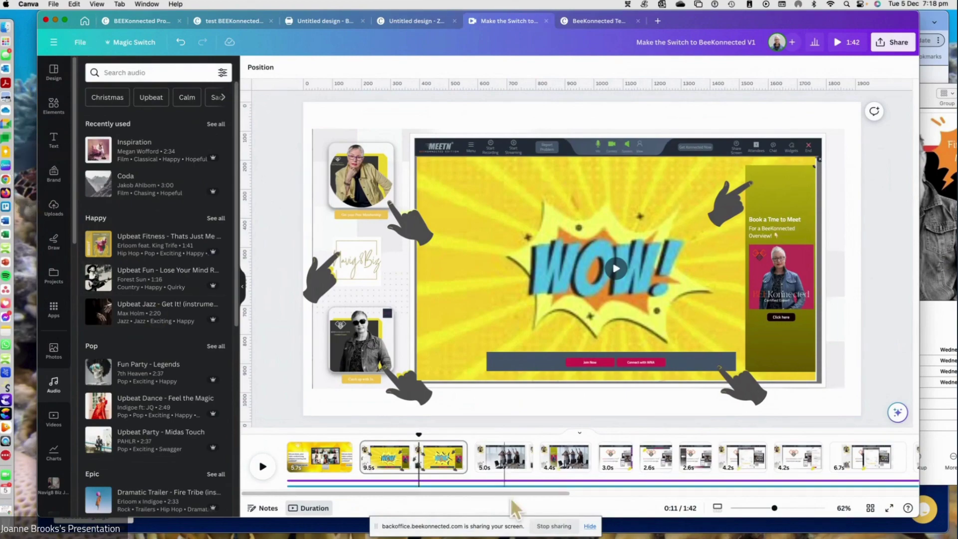
pyautogui.click(553, 526)
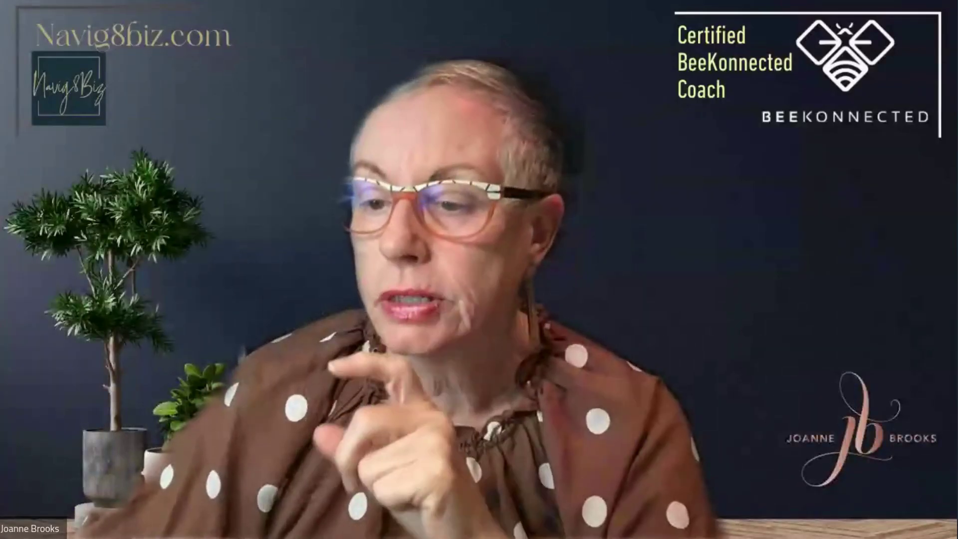